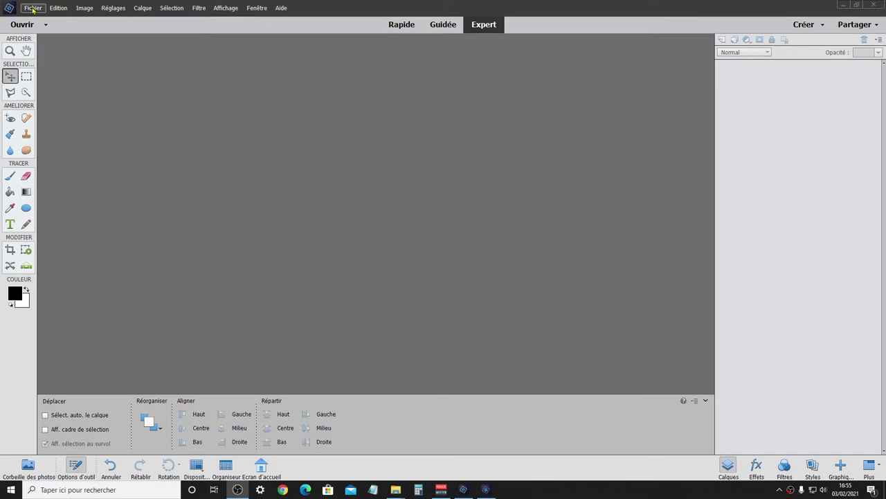
Create a new blank white A4, 300 ppi document named pele-mele-arbres
click(33, 7)
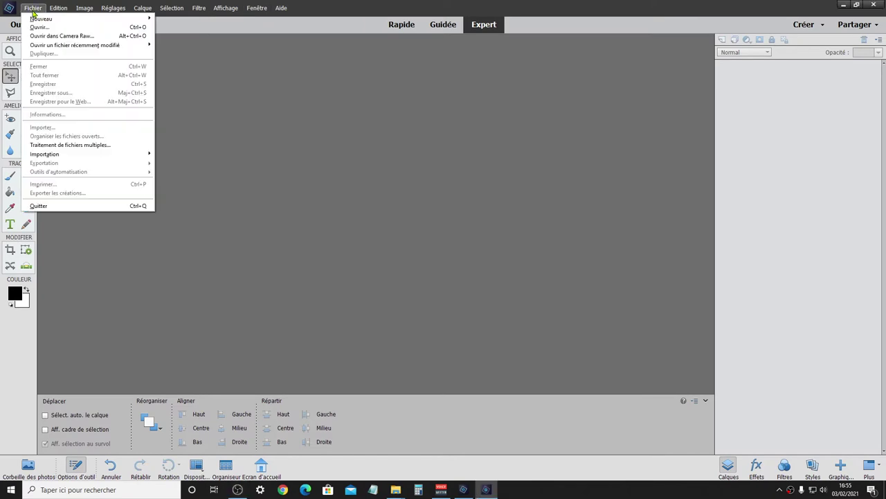
click(339, 90)
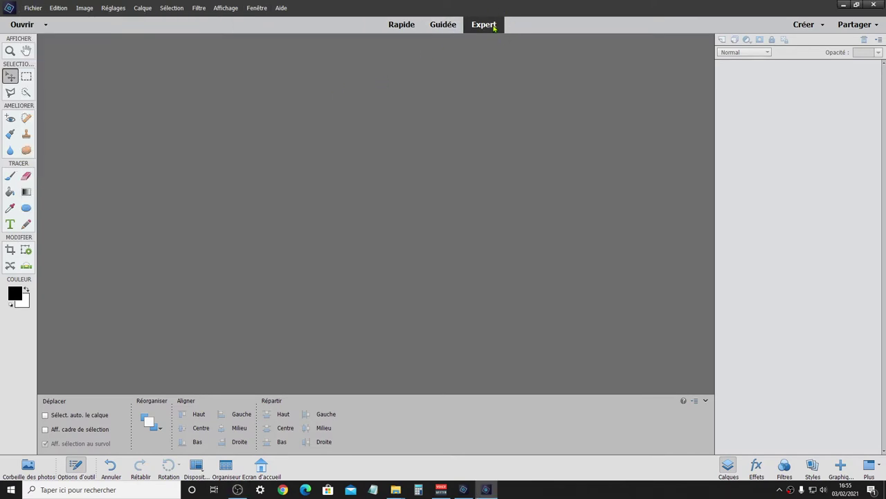
click(443, 25)
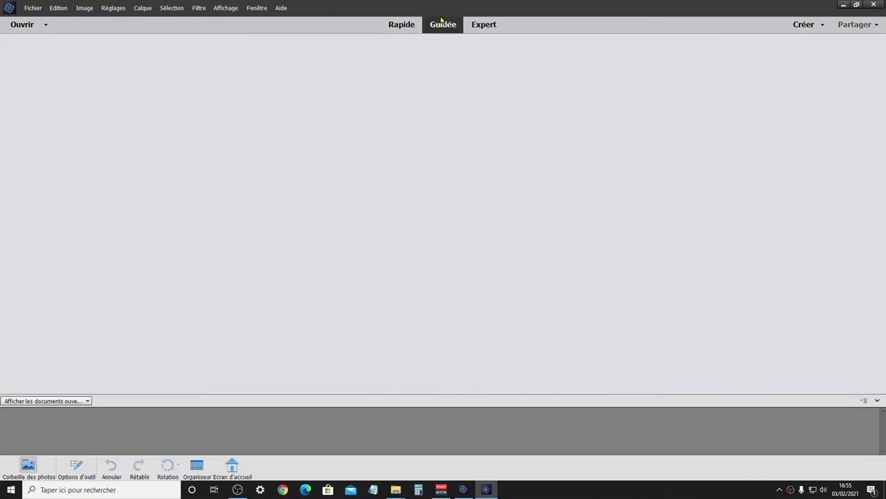
click(484, 24)
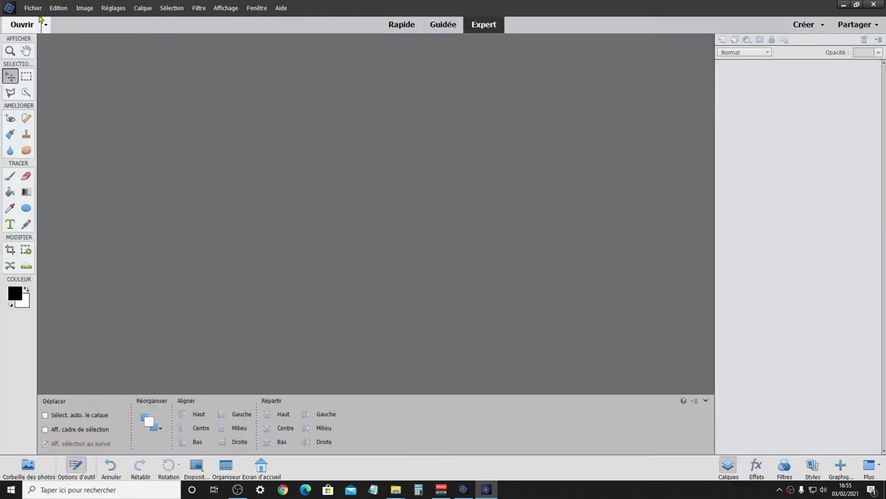
click(31, 8)
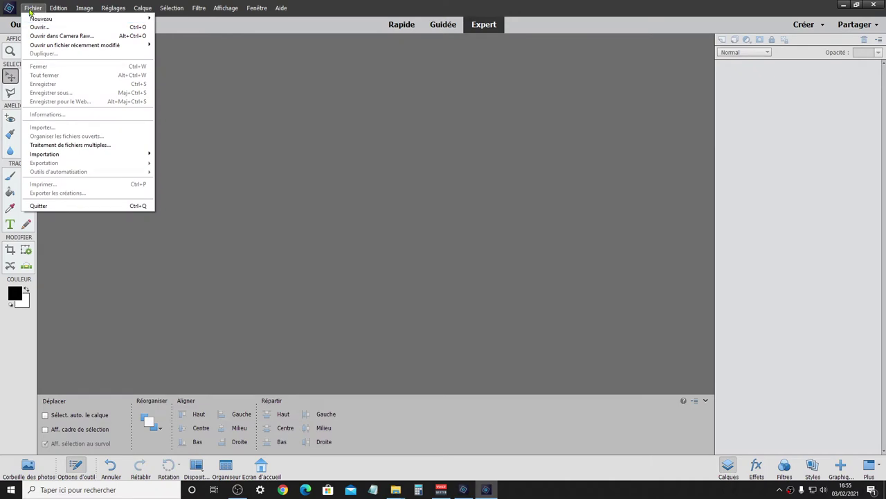
mouse_move(41, 18)
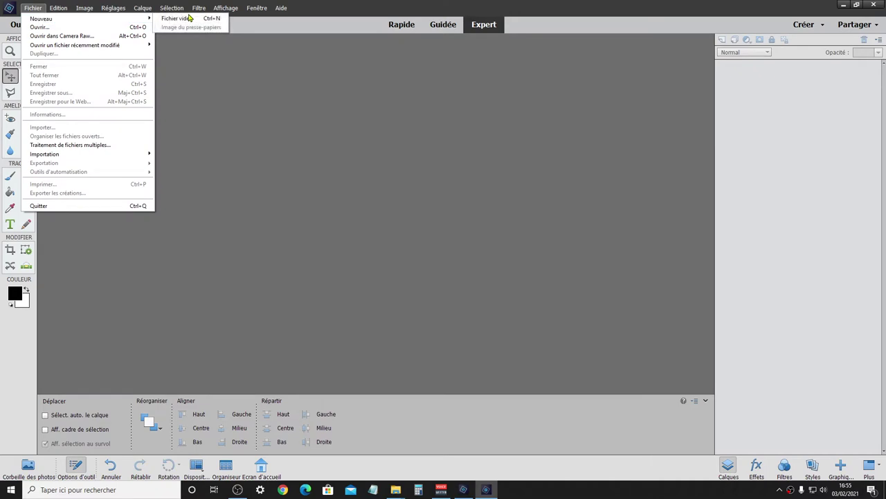
click(211, 20)
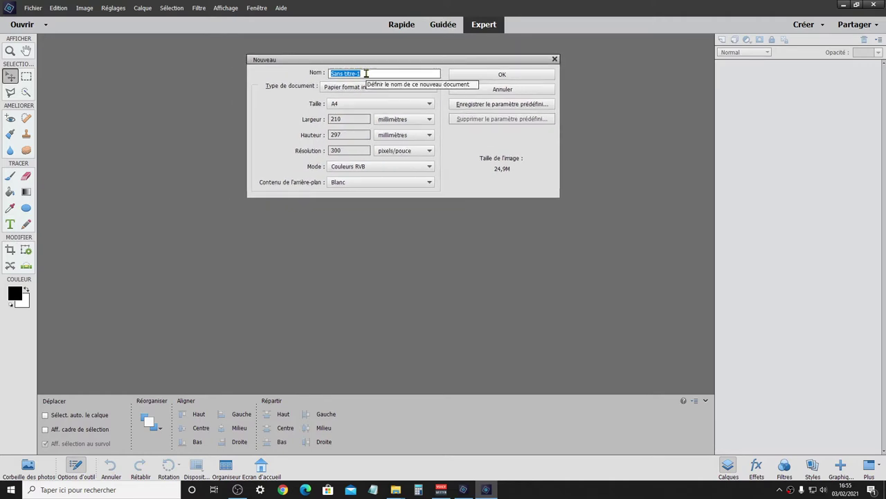
text(pele-mele-arbres)
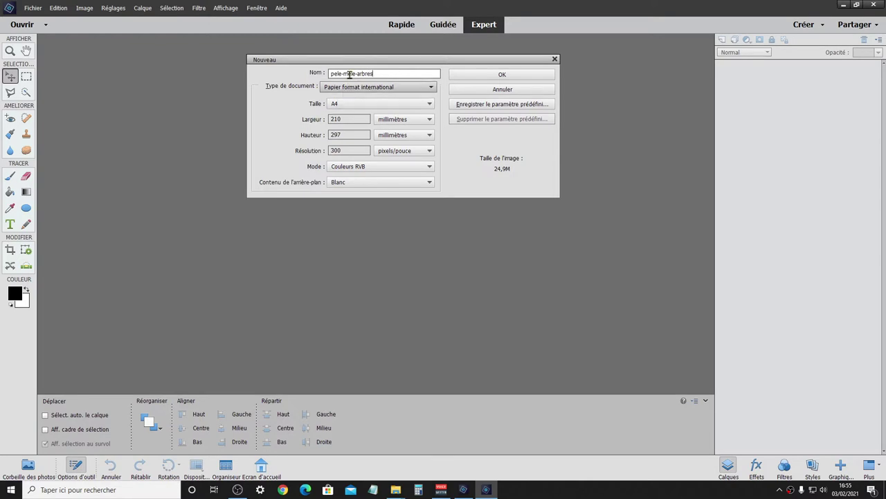
key(Return)
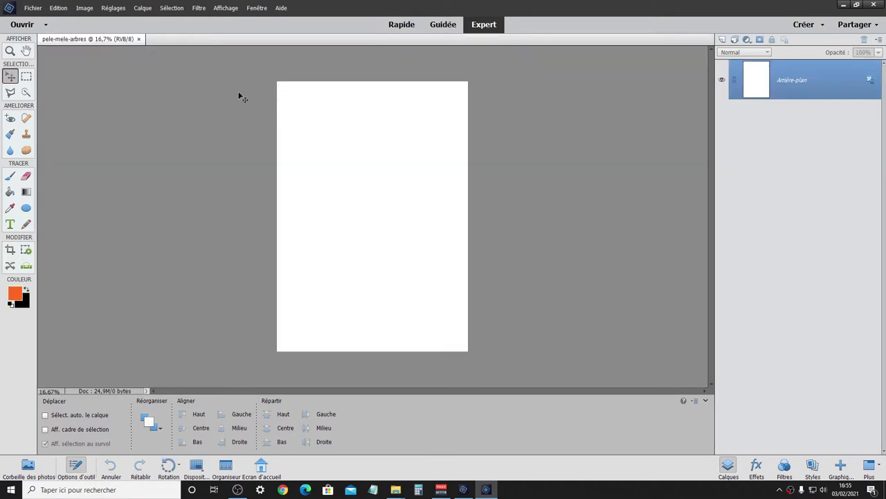
Rotate the canvas 90° left so the A4 page is landscape
click(85, 8)
mouse_move(97, 19)
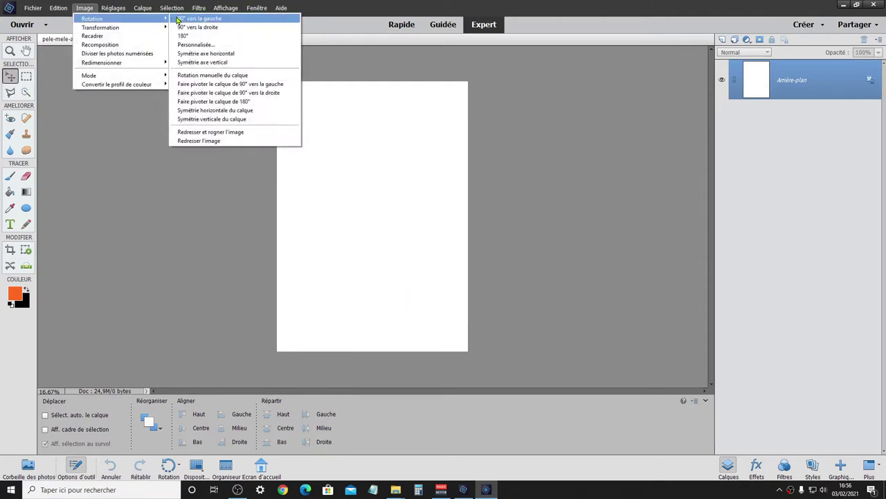
click(204, 19)
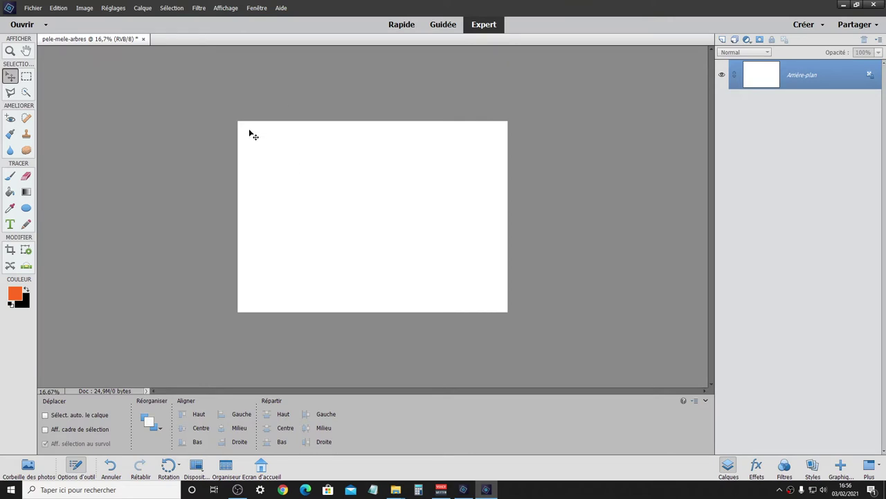
click(84, 7)
mouse_move(101, 62)
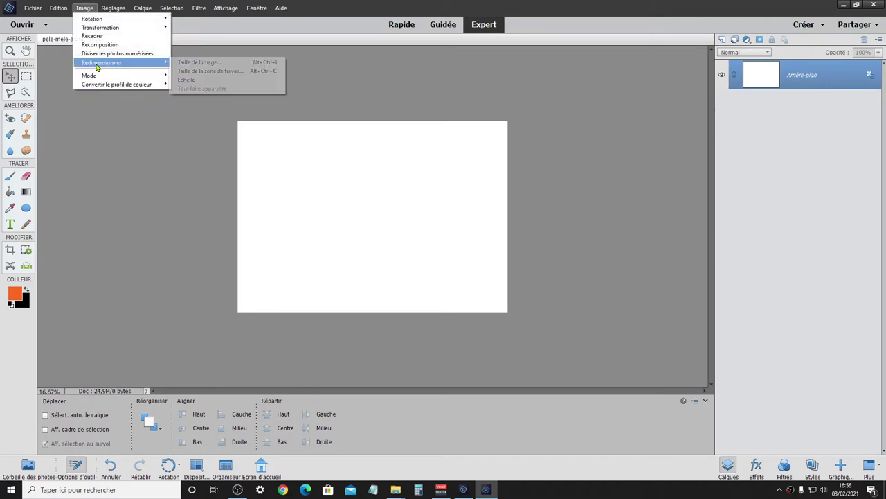
click(208, 71)
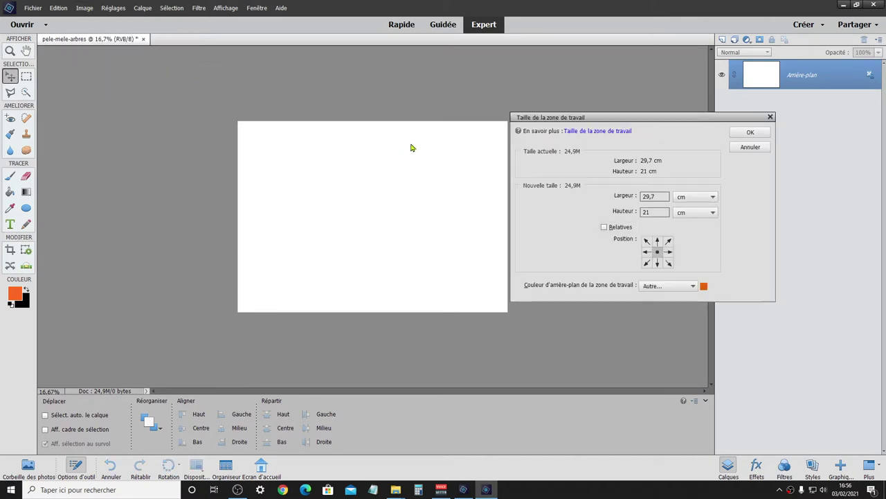
click(605, 227)
click(607, 228)
click(604, 227)
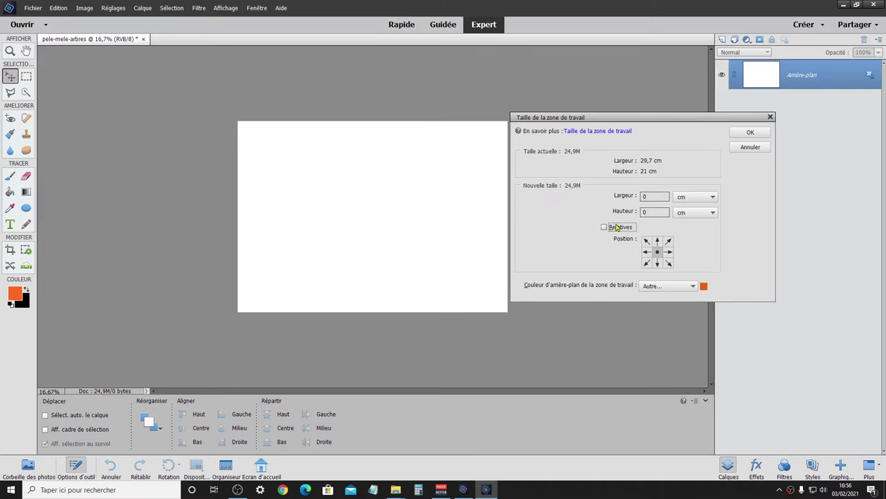
text(1)
key(Tab)
key(Tab)
text(1)
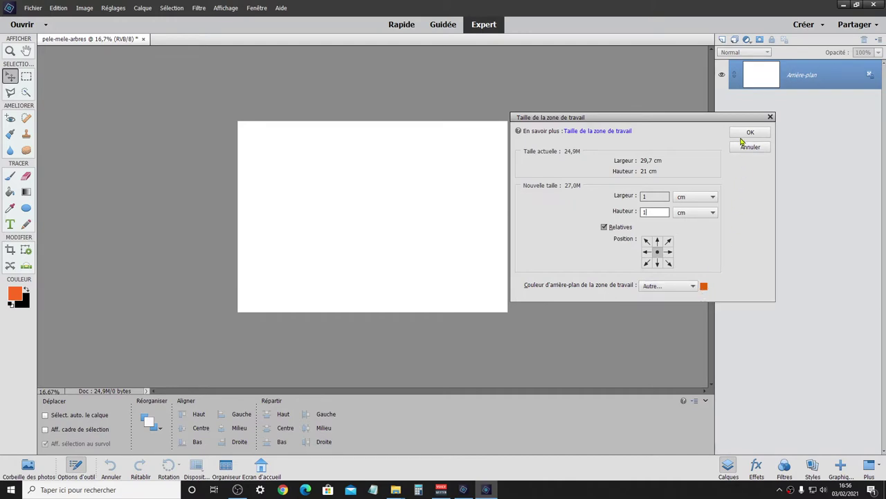
click(686, 285)
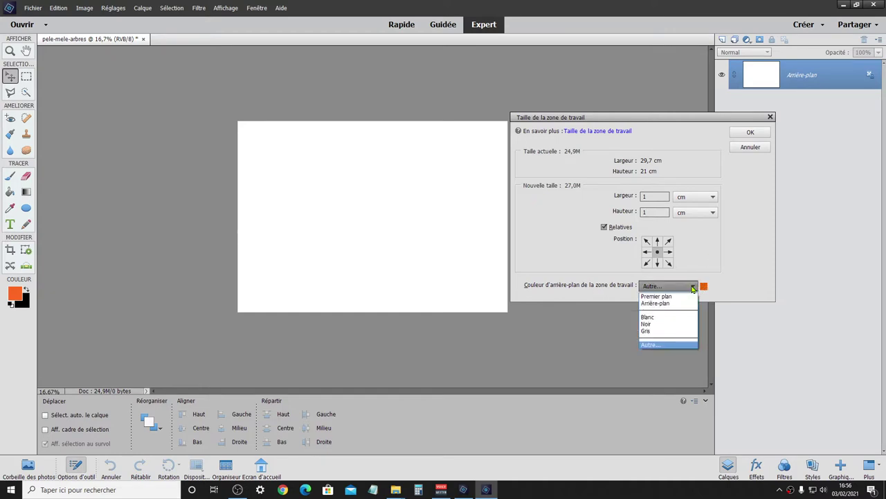
click(651, 317)
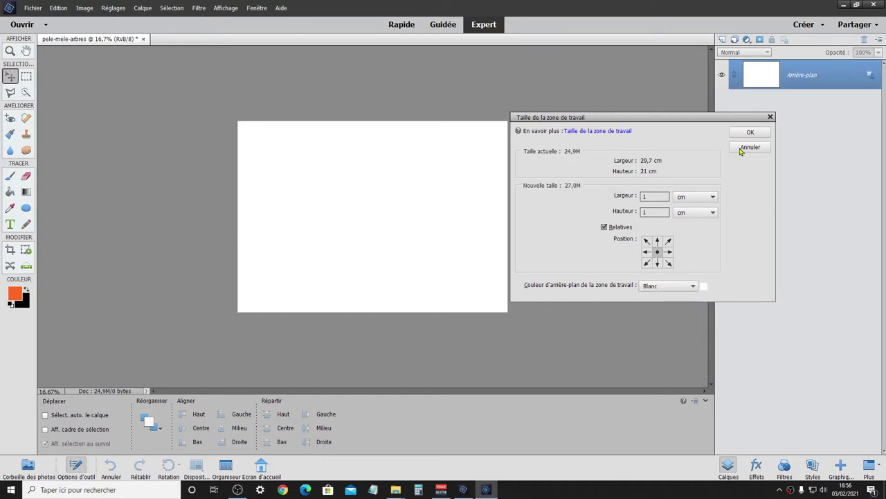
click(753, 132)
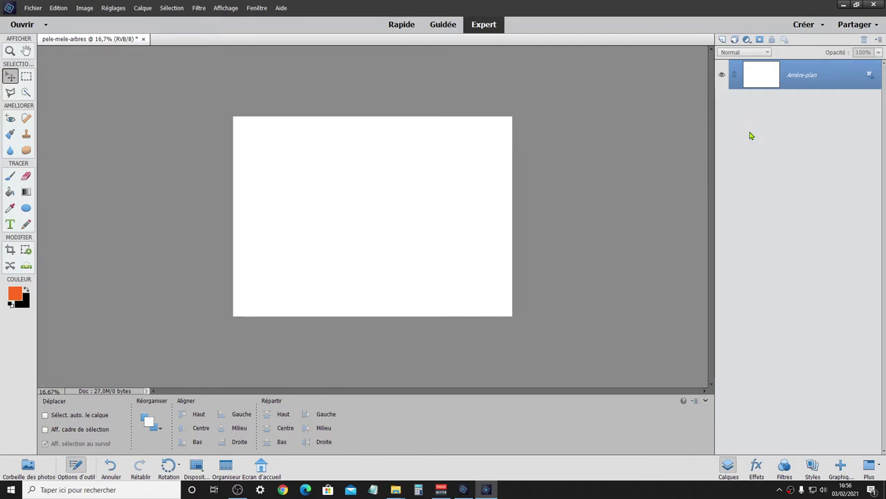
click(84, 8)
mouse_move(102, 62)
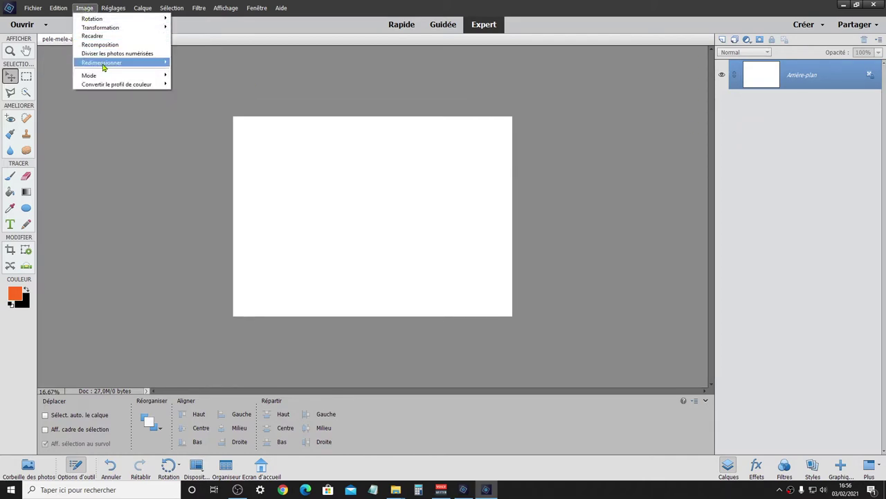
click(181, 63)
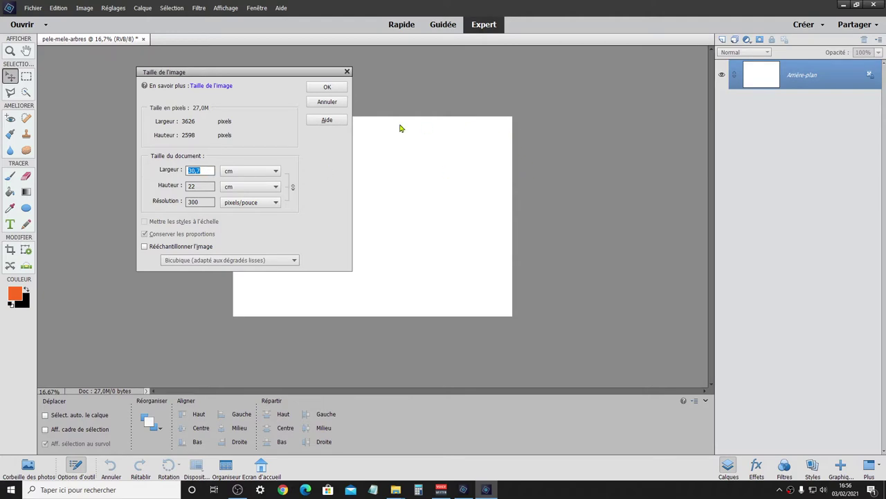
click(339, 103)
key(ctrl+z)
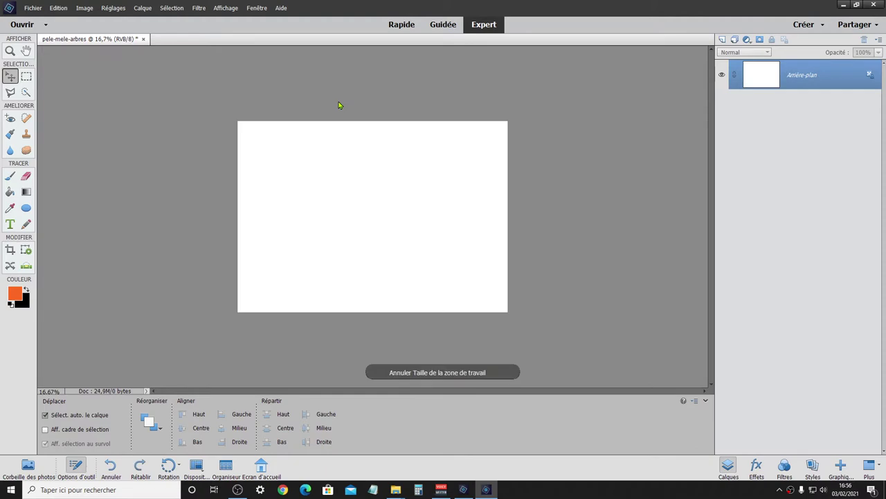
Shrink the canvas by a relative -1 cm in width and height, accepting the crop
click(58, 7)
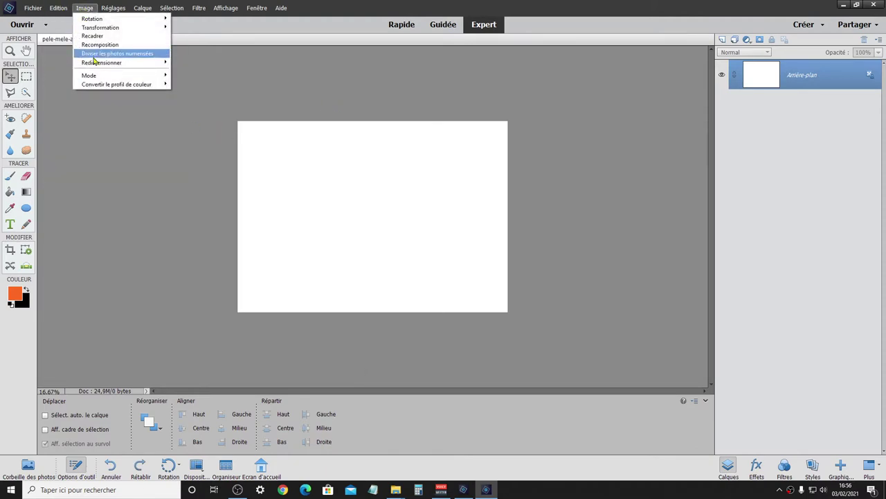
mouse_move(102, 63)
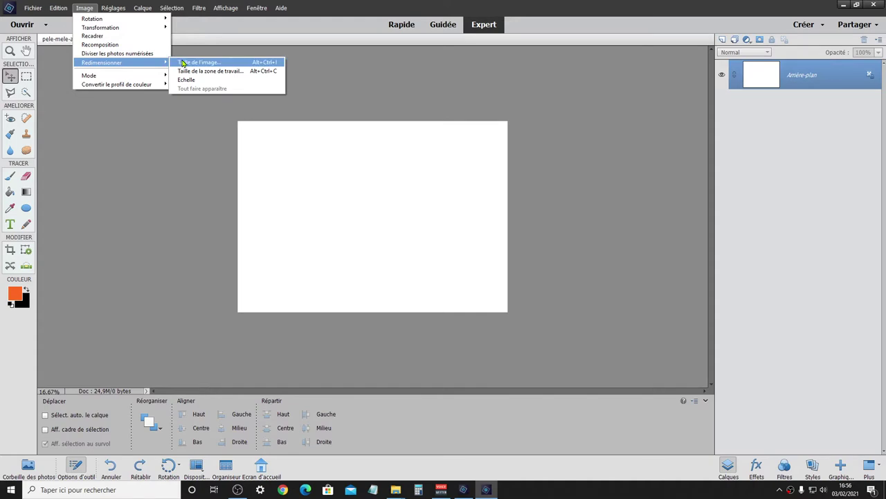
click(223, 72)
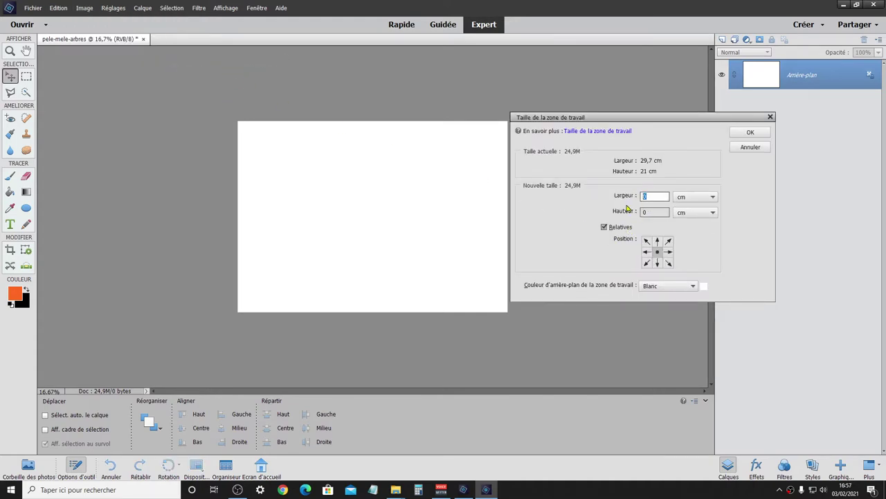
text(-1)
key(Tab)
key(Tab)
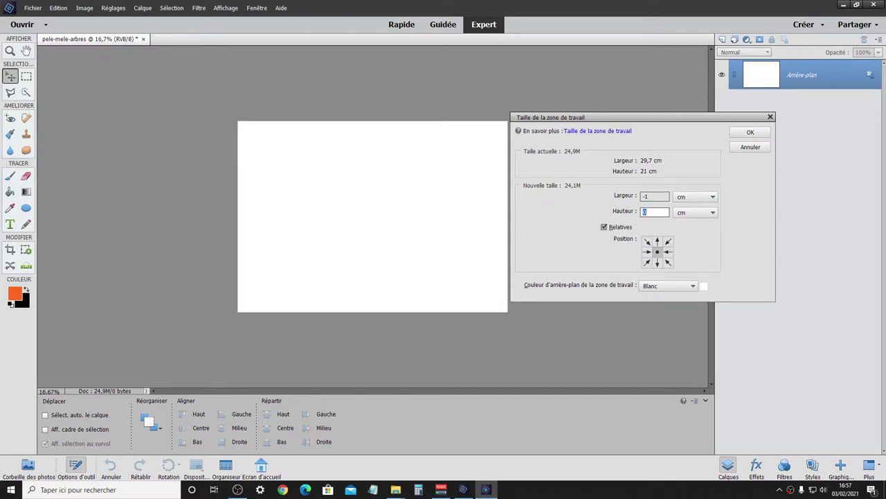
text(-1)
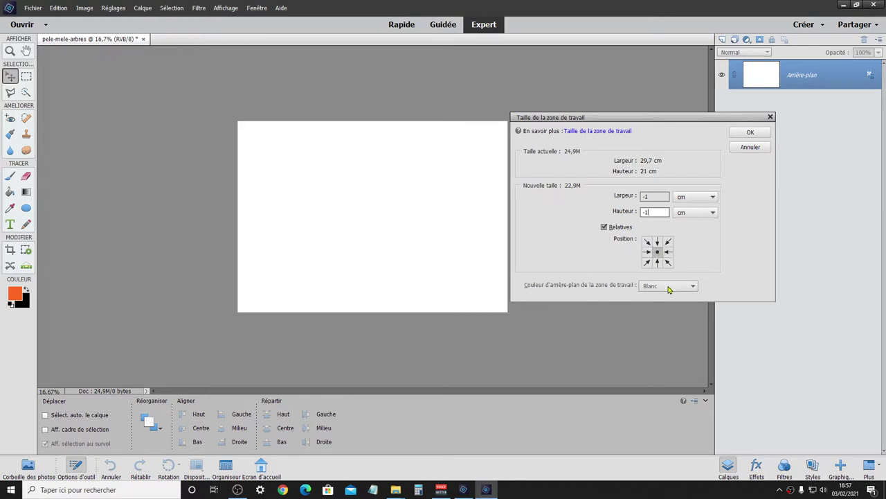
click(751, 132)
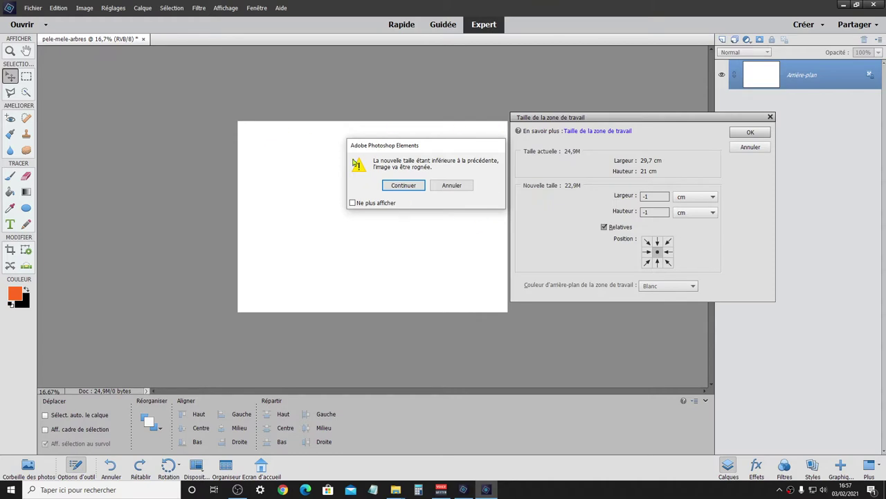
click(404, 185)
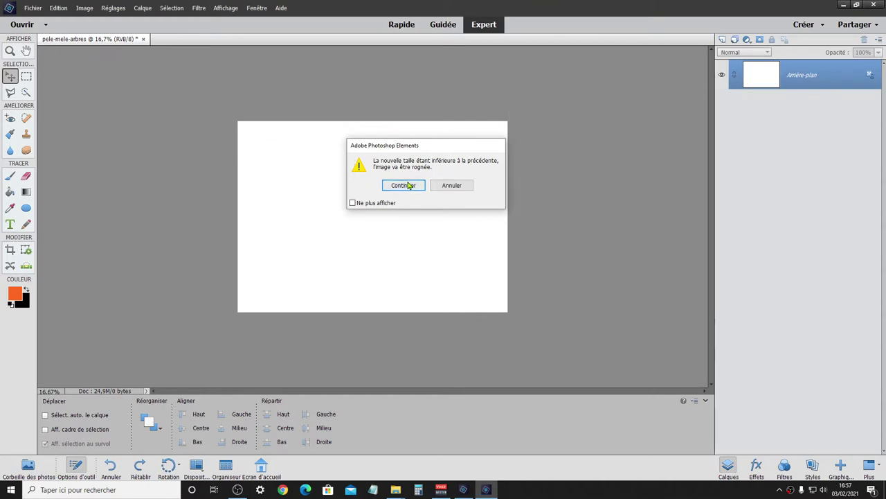
Check in Image Size that the page is 28.7 × 20 cm, then zoom in
click(85, 7)
mouse_move(101, 63)
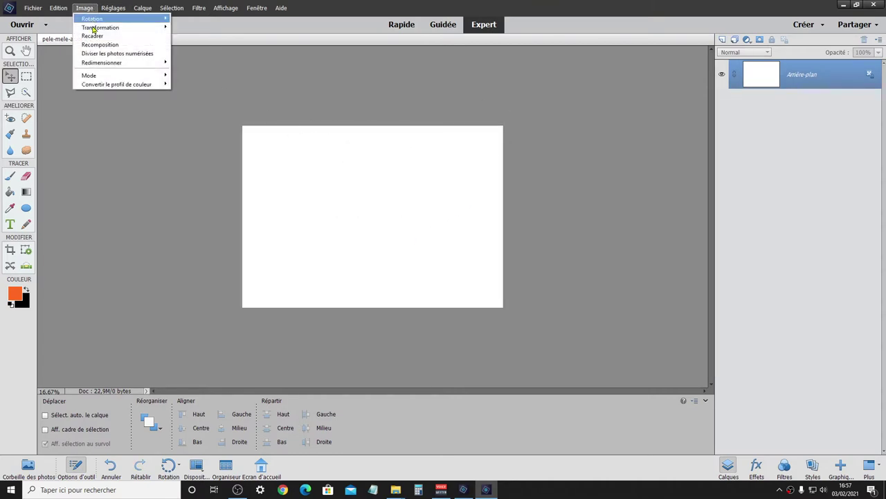
click(206, 62)
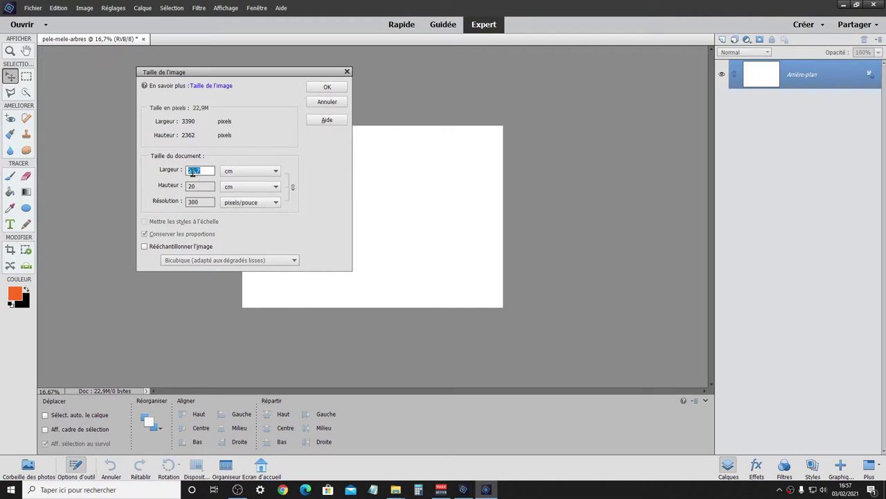
click(320, 88)
key(ctrl+plus)
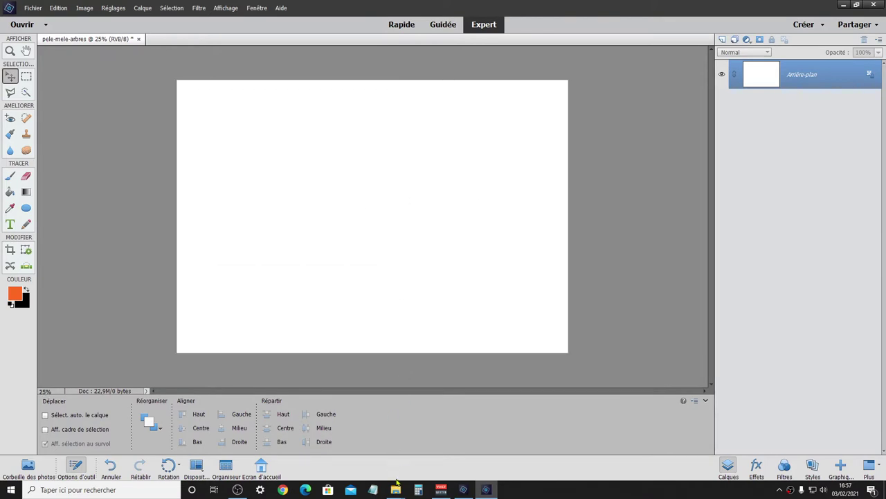
View the pele-mele-03022021 photo folder, then return to the blank pele-mele-arbres canvas
mouse_move(395, 490)
click(457, 452)
mouse_move(350, 119)
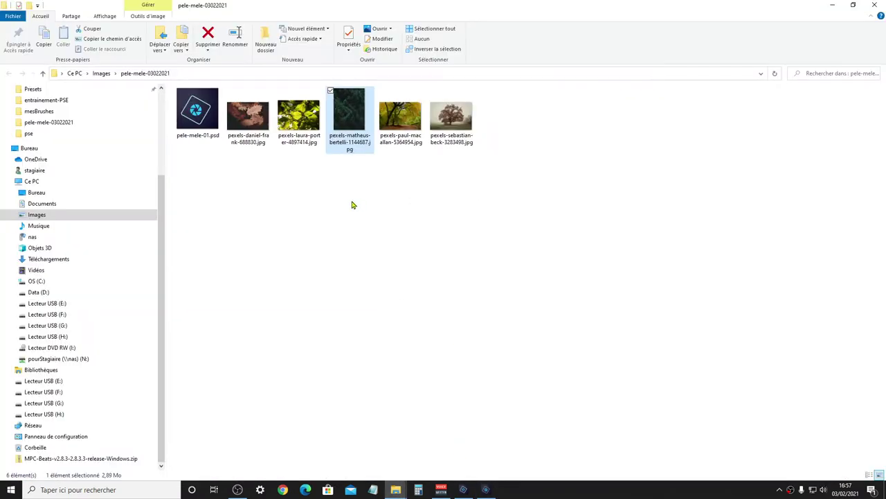
click(275, 153)
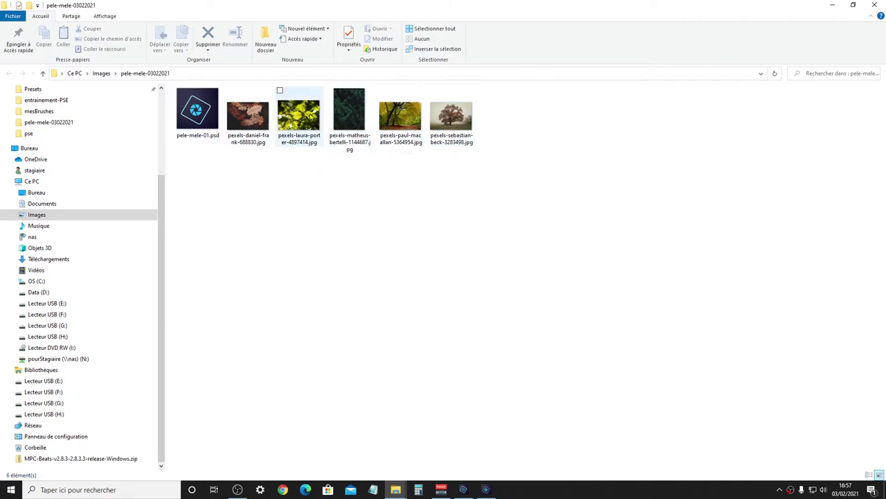
click(485, 490)
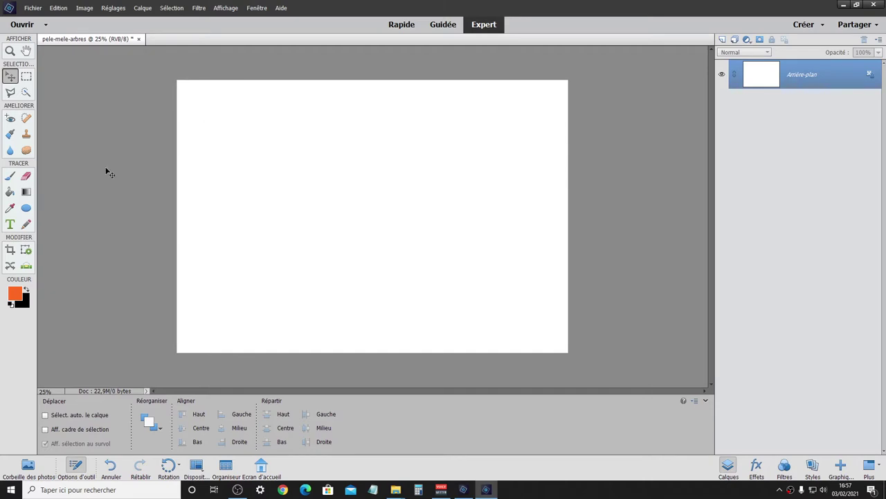
Choose the Rounded Rectangle shape tool with a fixed size of 8 cm by 6 cm
click(26, 208)
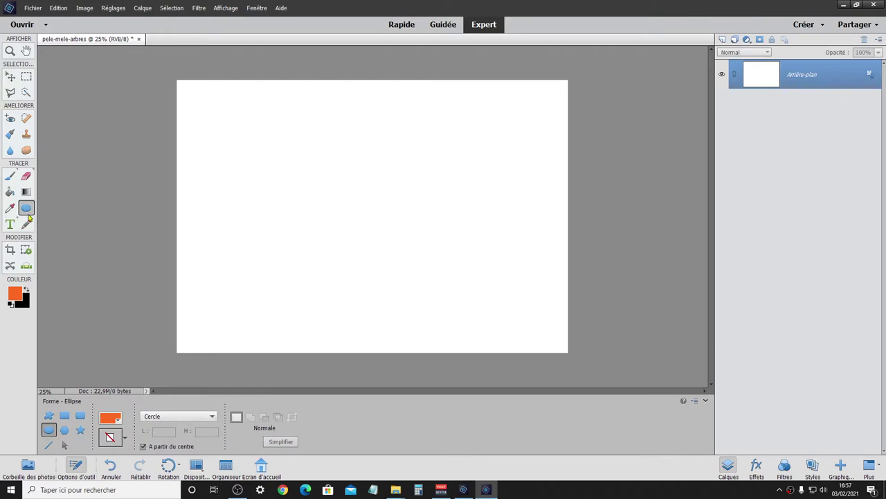
click(64, 417)
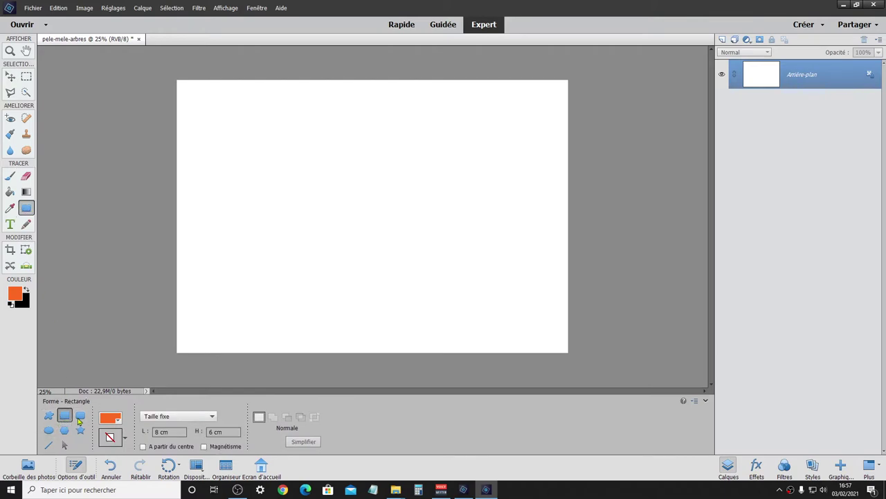
click(82, 420)
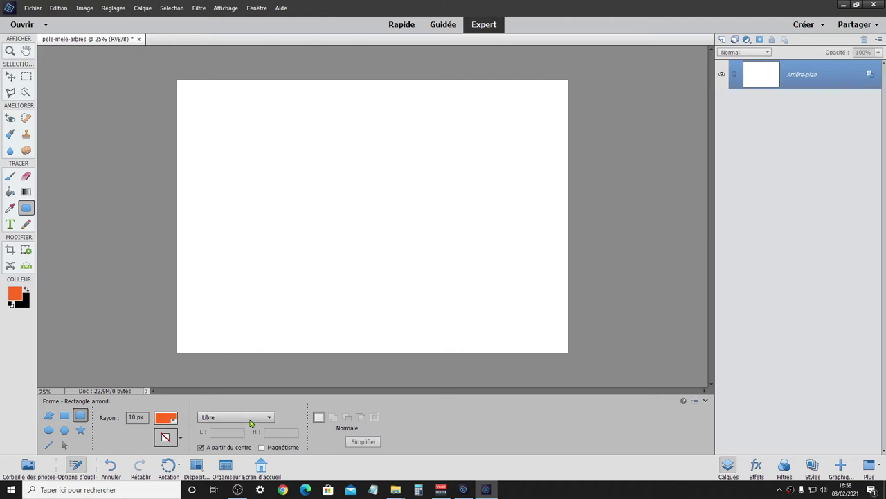
click(251, 418)
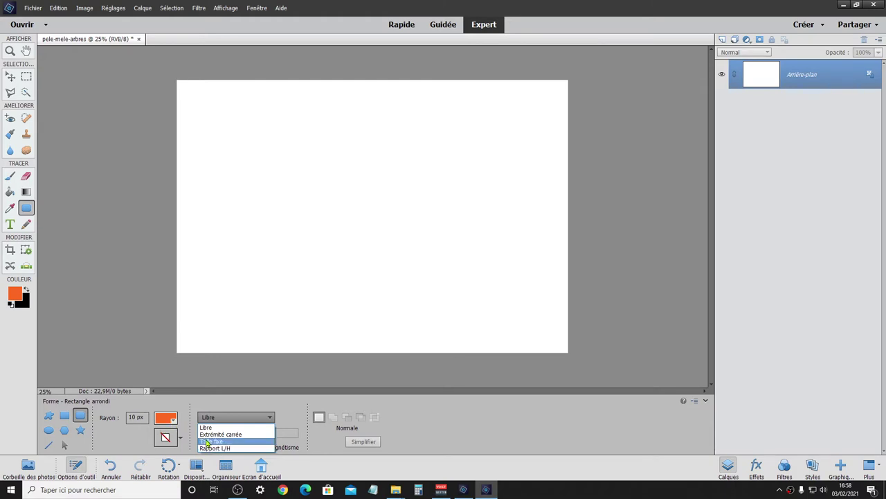
click(207, 441)
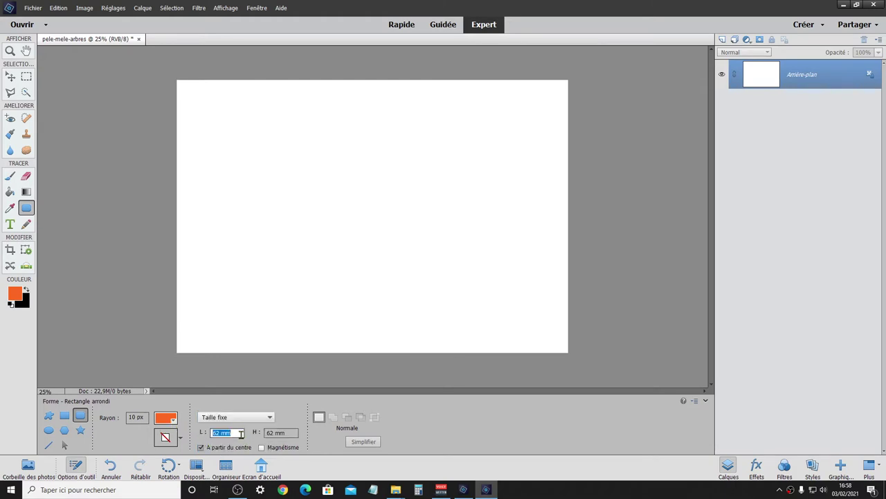
click(243, 433)
key(BackSpace)
key(BackSpace)
key(BackSpace)
key(BackSpace)
key(BackSpace)
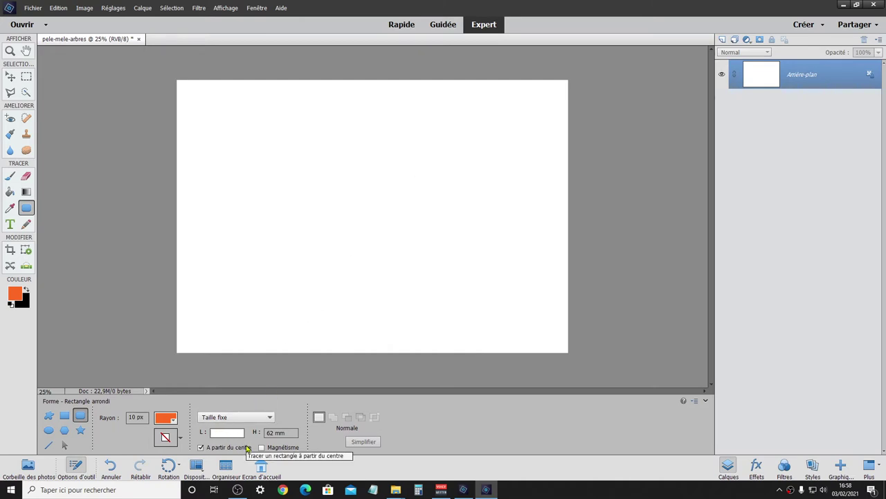
text(8cm)
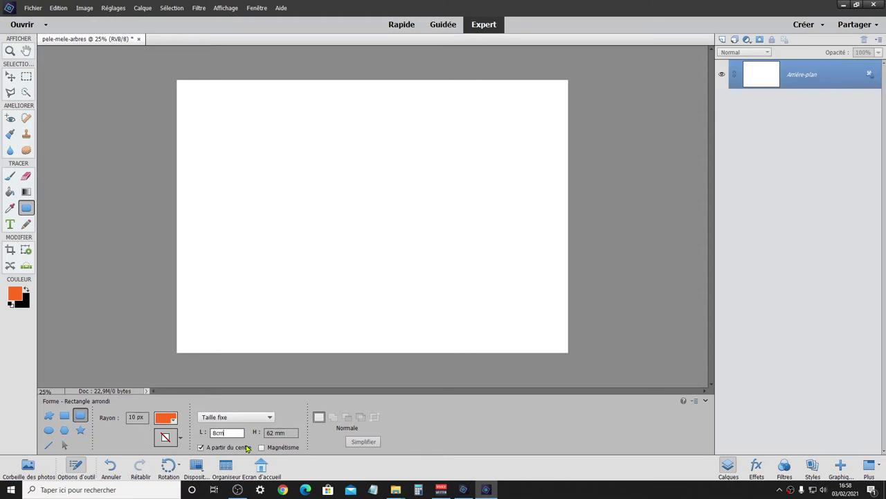
key(Tab)
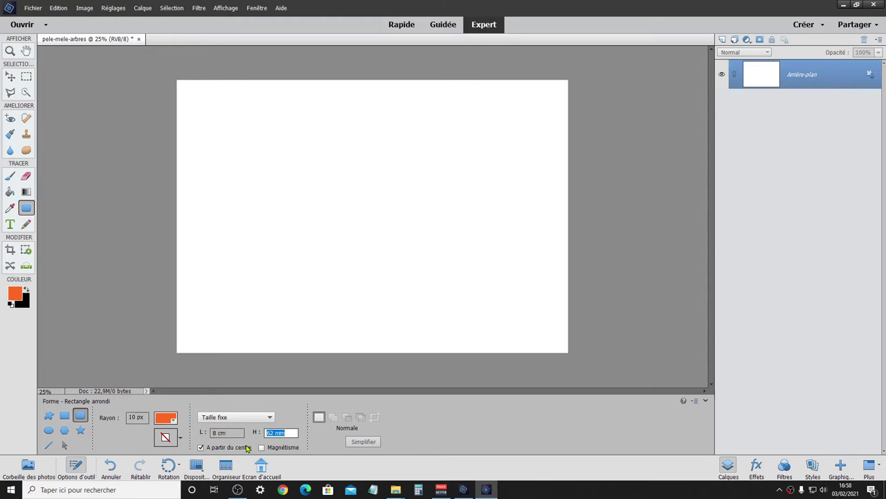
text(6)
text(cm)
key(Tab)
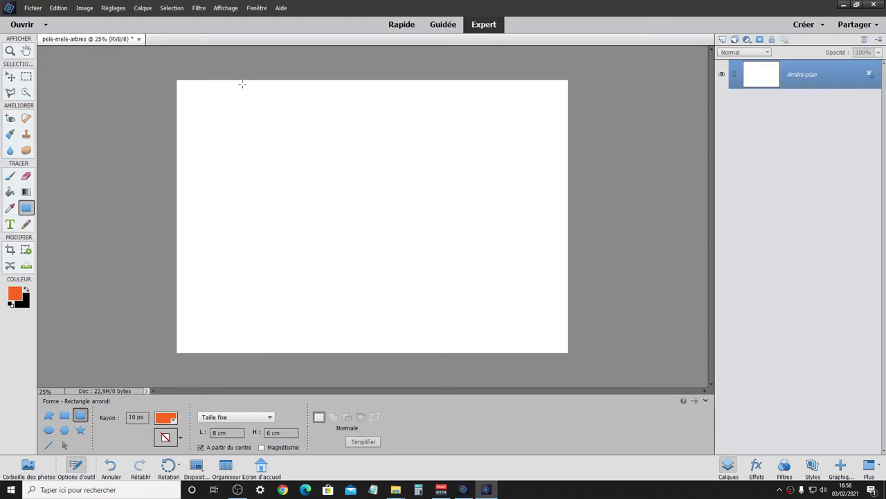
Undo test rectangles, then turn off À partir du centre and turn on Magnétisme
drag(191, 97, 242, 135)
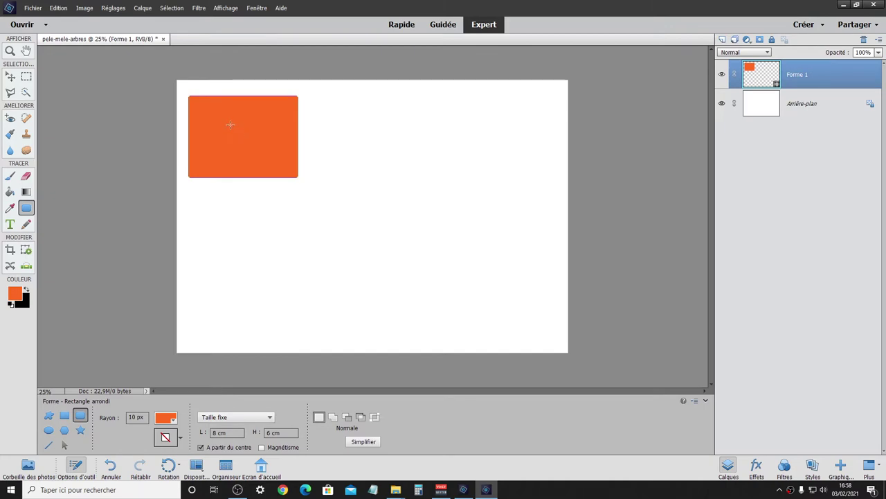
key(ctrl+z)
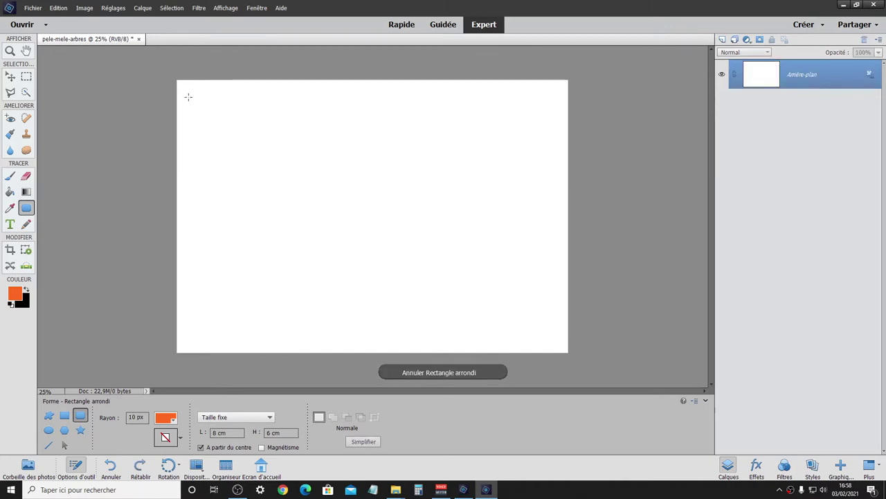
drag(186, 95, 185, 93)
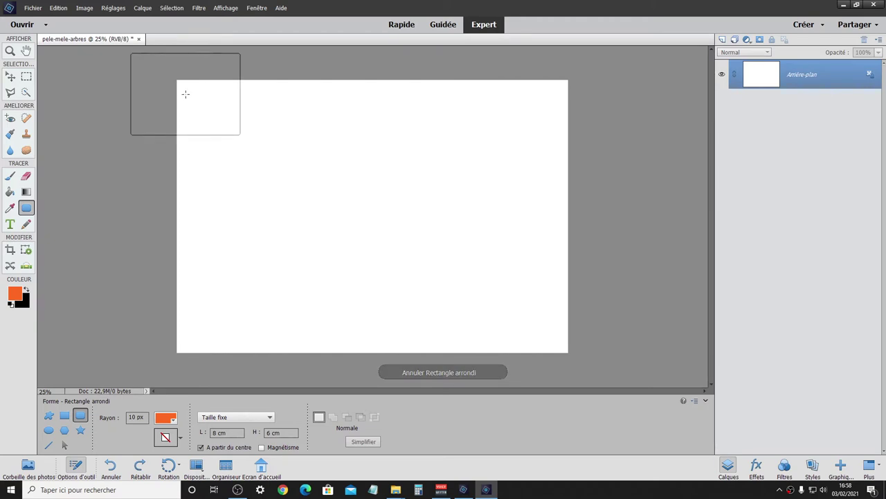
click(186, 94)
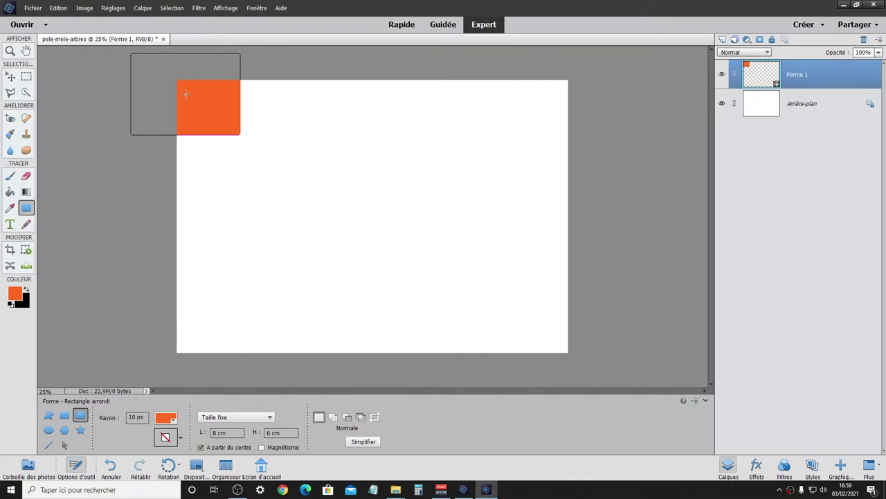
key(ctrl+z)
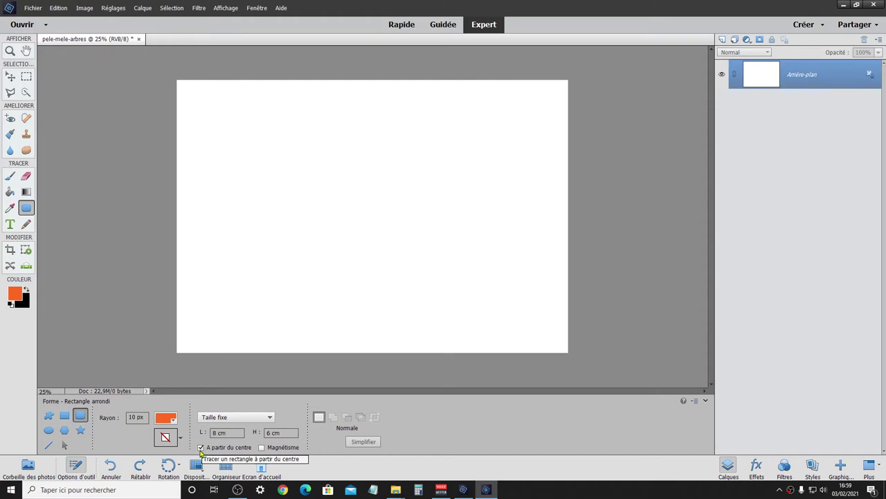
click(201, 447)
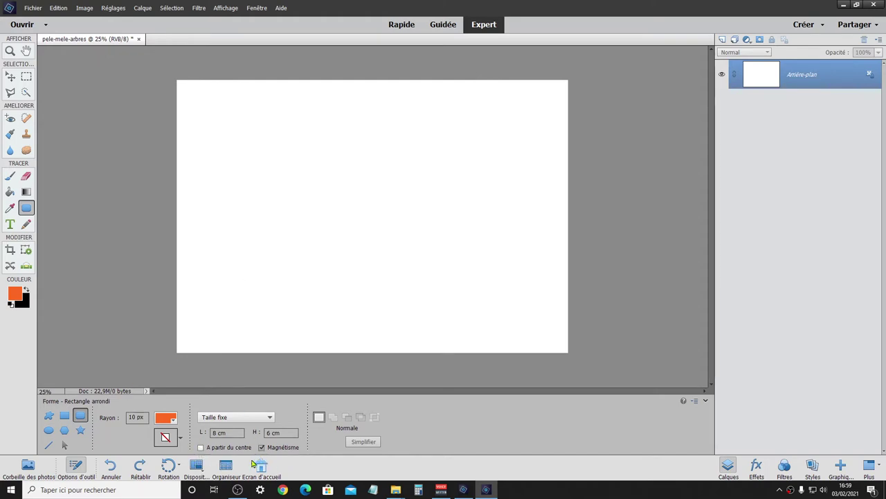
click(263, 447)
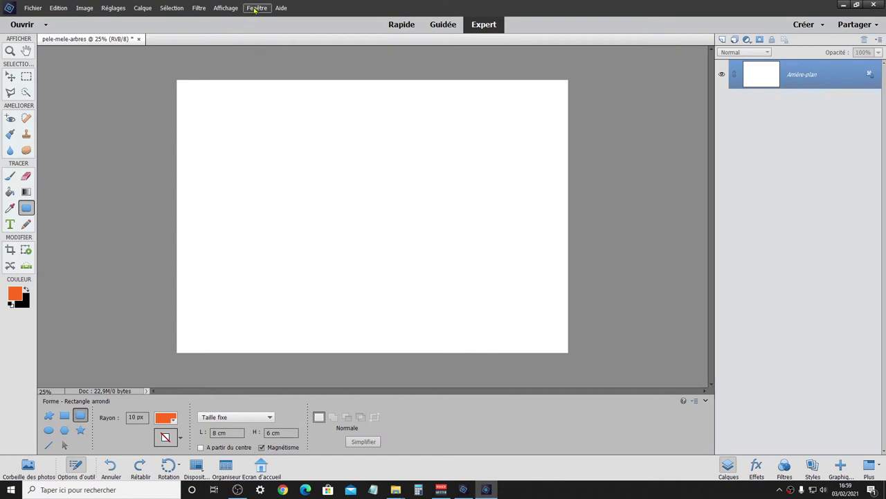
Show the grid over the canvas and zoom to 50% near the top
click(231, 9)
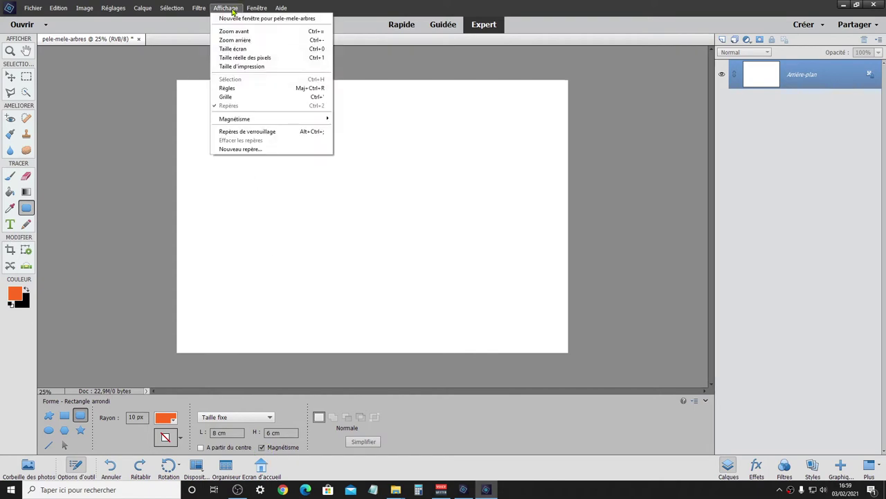
click(234, 97)
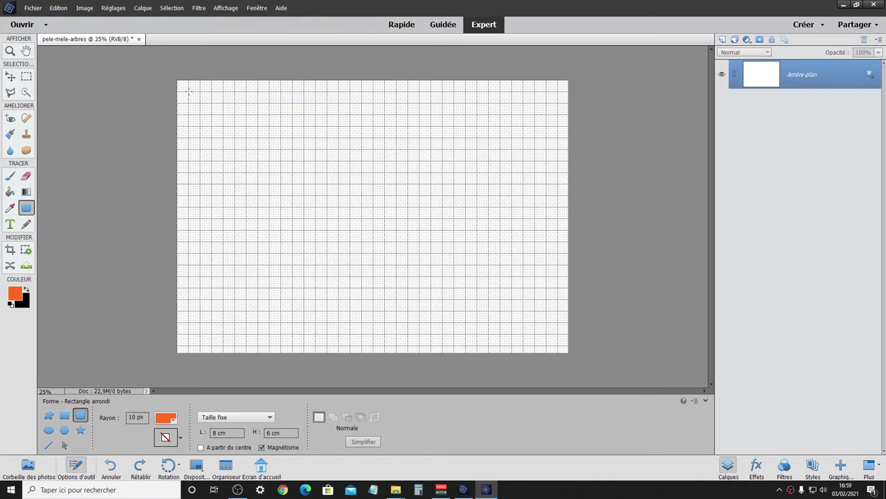
key(ctrl+plus)
key(ctrl+plus)
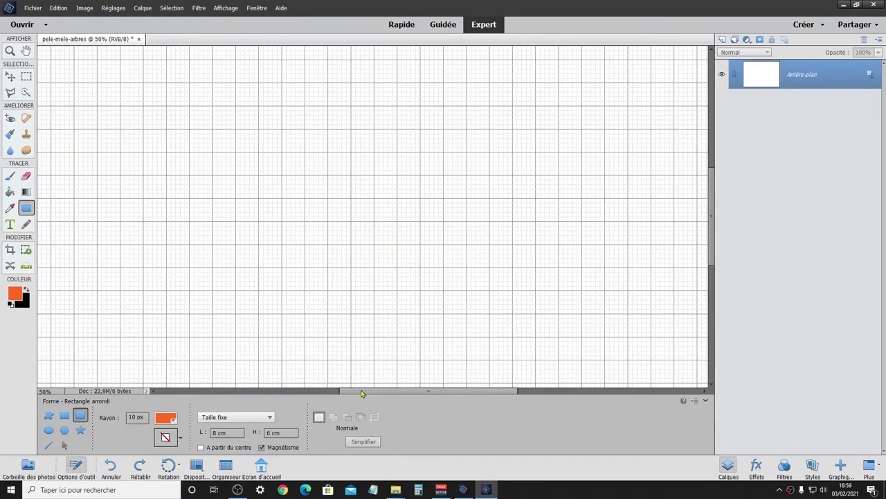
drag(363, 392, 300, 392)
scroll(356, 258, up, 2)
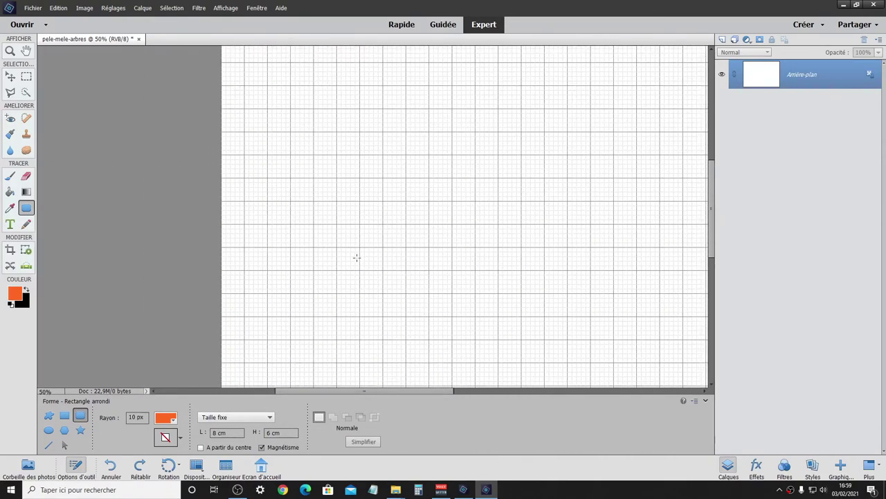
scroll(356, 258, up, 2)
scroll(356, 258, up, 2)
scroll(357, 257, up, 2)
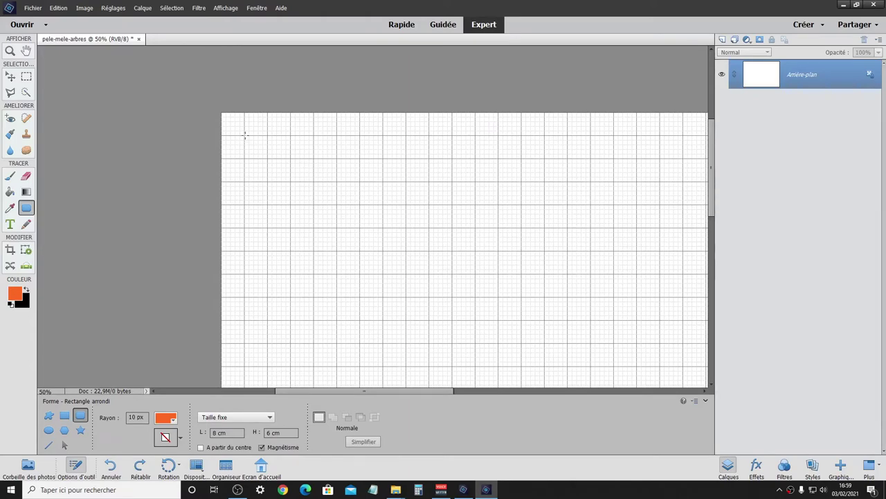
Show the rulers and scroll to the canvas's top-left corner
click(225, 9)
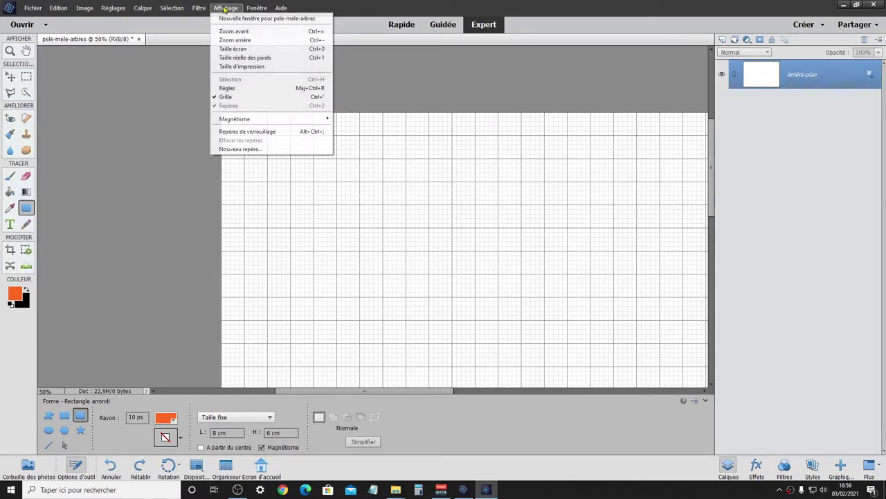
click(229, 88)
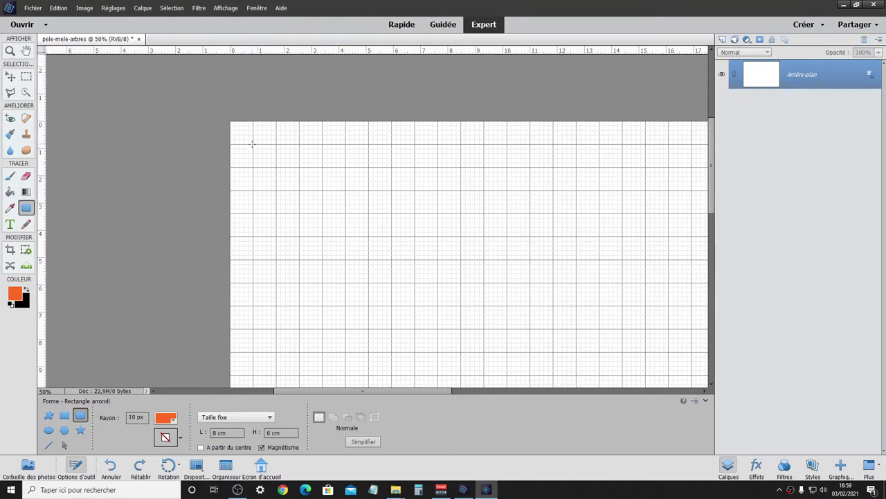
scroll(252, 145, left, 1)
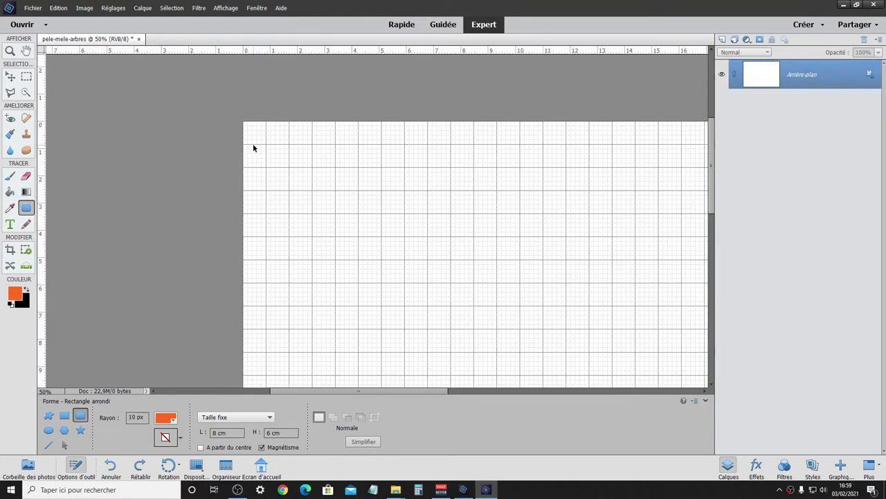
scroll(267, 142, up, 1)
scroll(268, 142, up, 1)
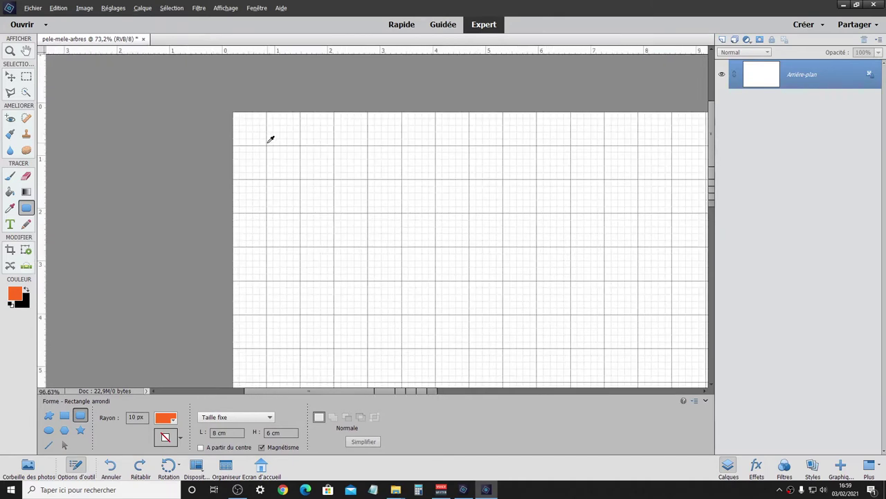
scroll(269, 141, up, 4)
scroll(267, 142, down, 1)
scroll(270, 153, down, 1)
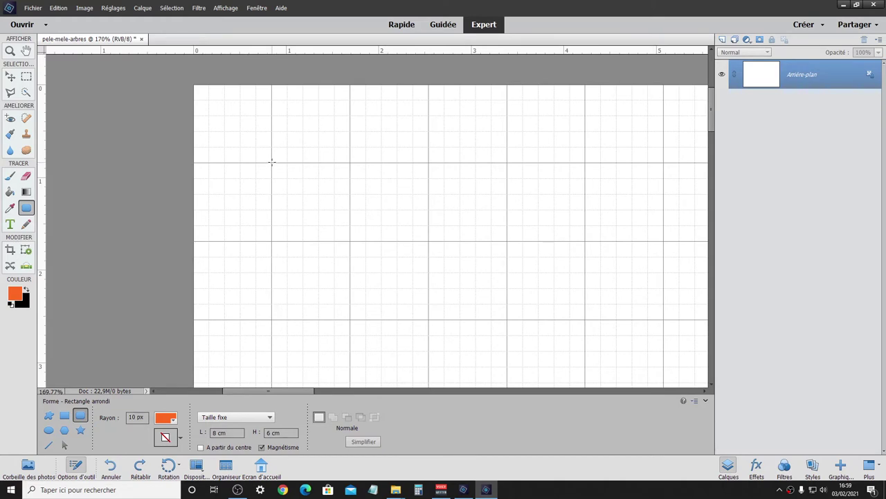
Draw a test rectangle, change the corner radius to 50 px, and undo it
drag(272, 162, 271, 166)
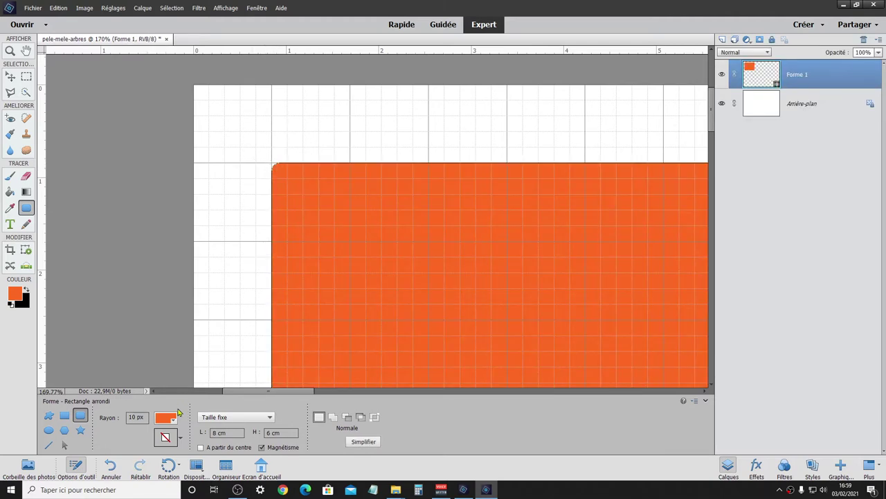
click(136, 417)
text(50px)
key(Return)
key(ctrl+z)
Redraw with 50 px corners, enter a 1 cm radius, and undo that rectangle
drag(273, 164, 272, 164)
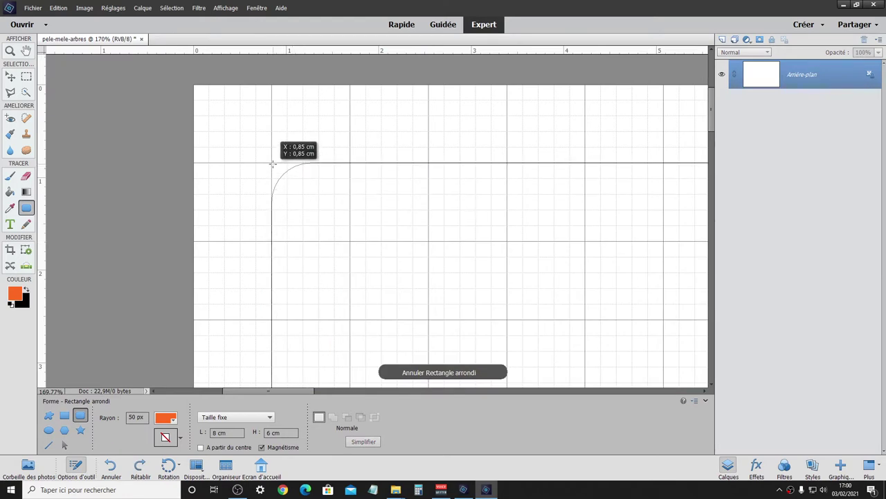
drag(272, 164, 309, 231)
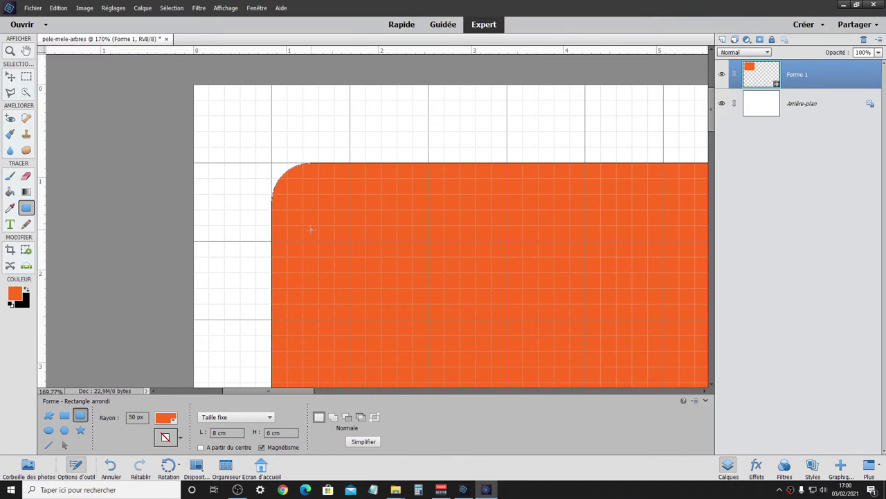
click(144, 418)
text(1 c)
text(m)
key(ctrl+z)
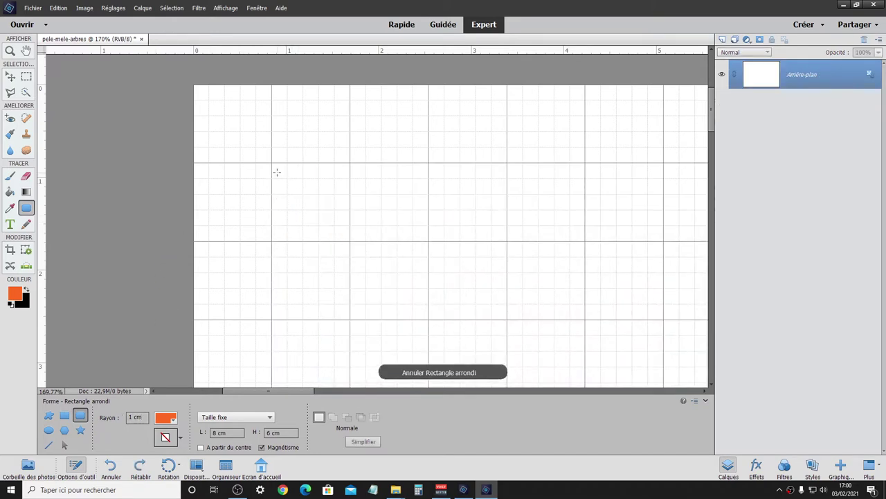
Place an orange rounded rectangle with 1 cm corners at the top-left grid corner
drag(276, 172, 274, 164)
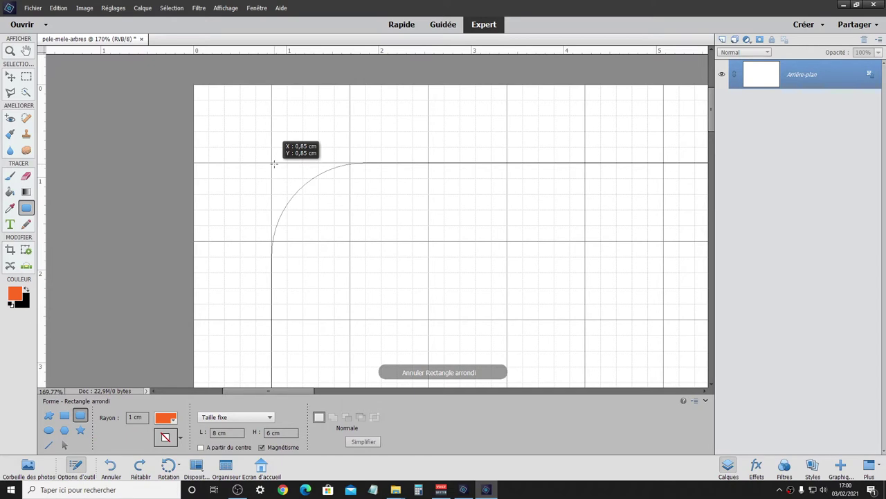
drag(274, 164, 273, 164)
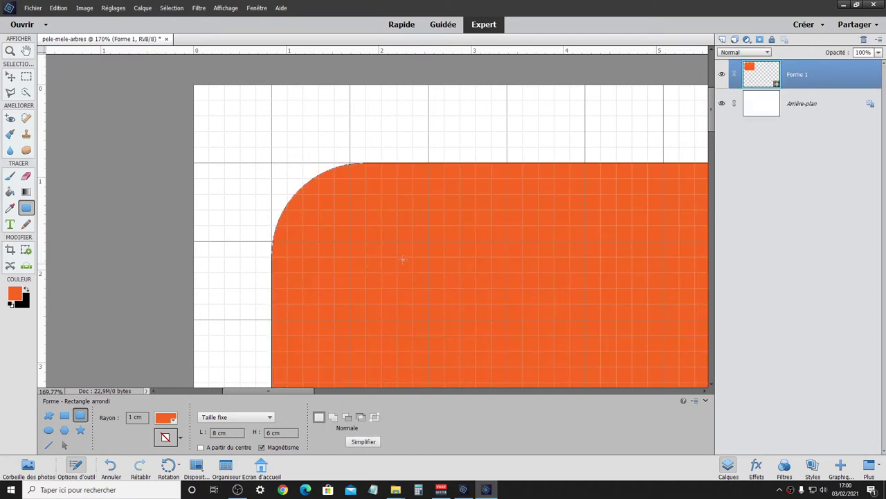
scroll(387, 250, down, 1)
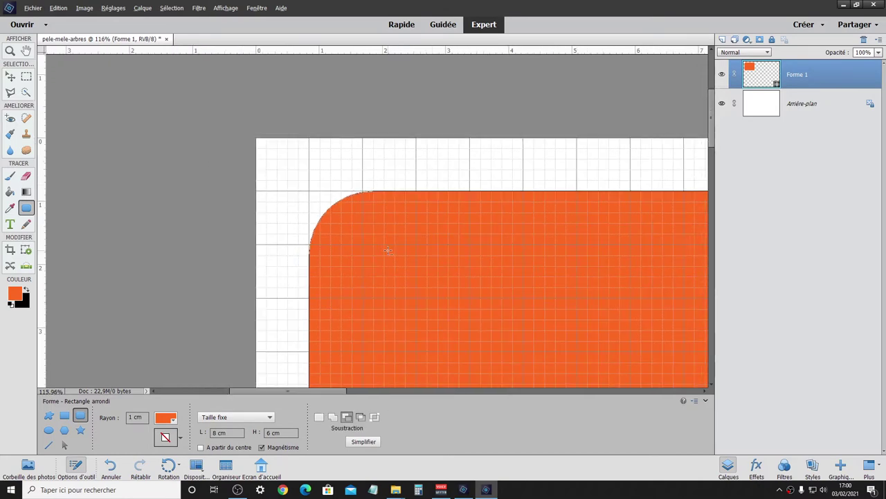
scroll(388, 250, down, 1)
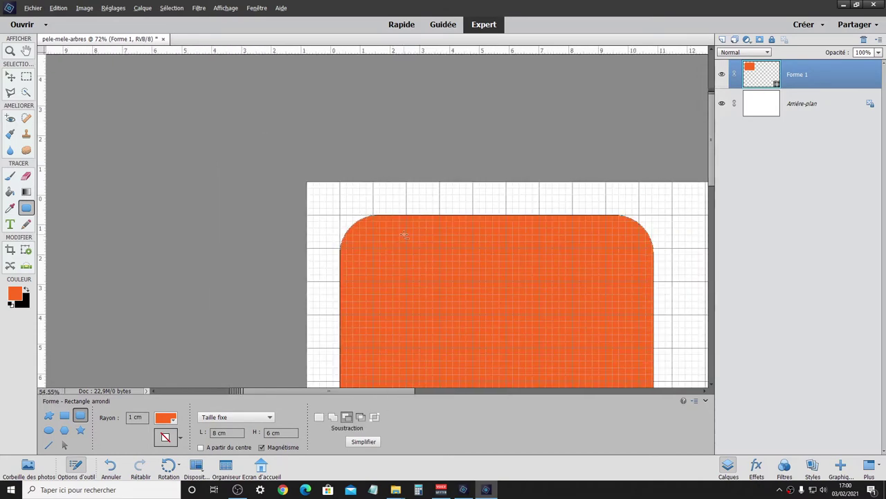
scroll(402, 237, down, 1)
scroll(396, 256, down, 1)
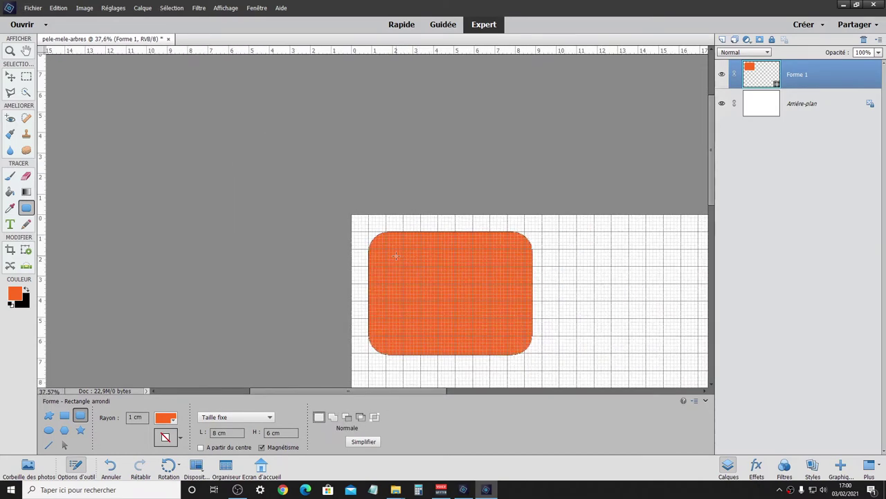
scroll(396, 258, down, 1)
scroll(396, 259, down, 1)
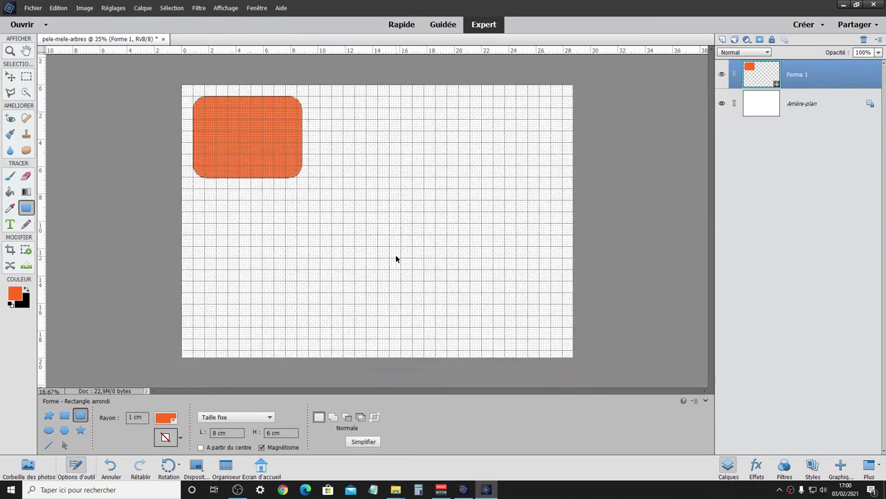
scroll(396, 258, down, 1)
scroll(396, 258, up, 1)
Undo the 1 cm-corner rectangle and set the corner radius to 0,5 cm using a comma
key(ctrl+z)
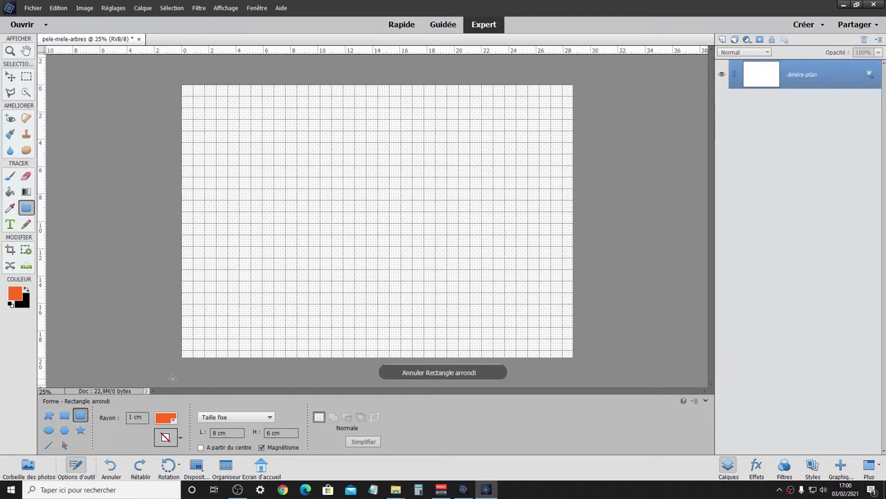
double_click(133, 417)
text(0)
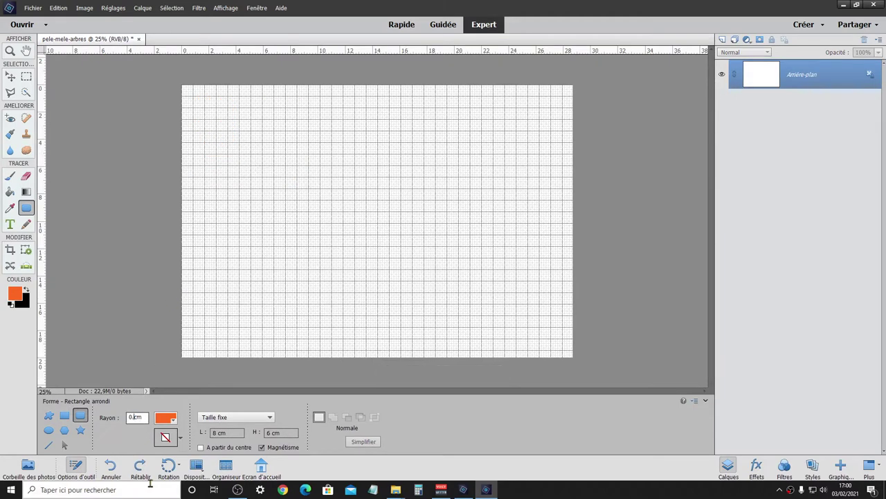
text(.5)
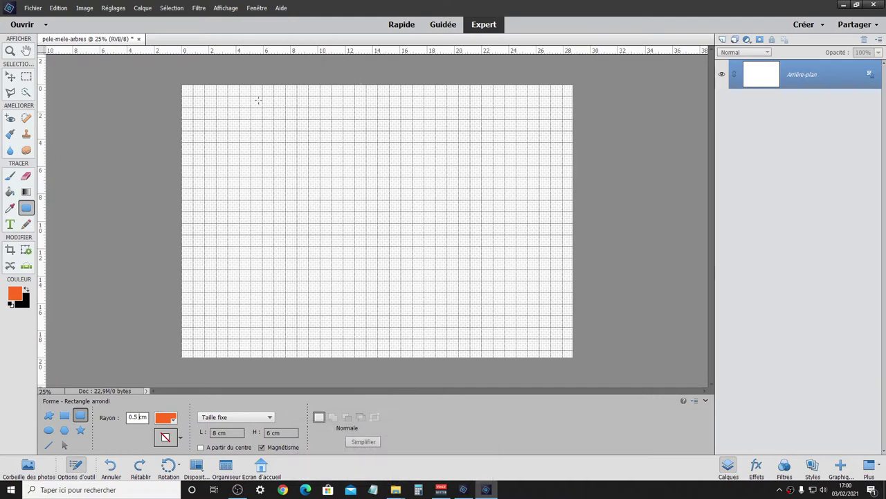
click(193, 95)
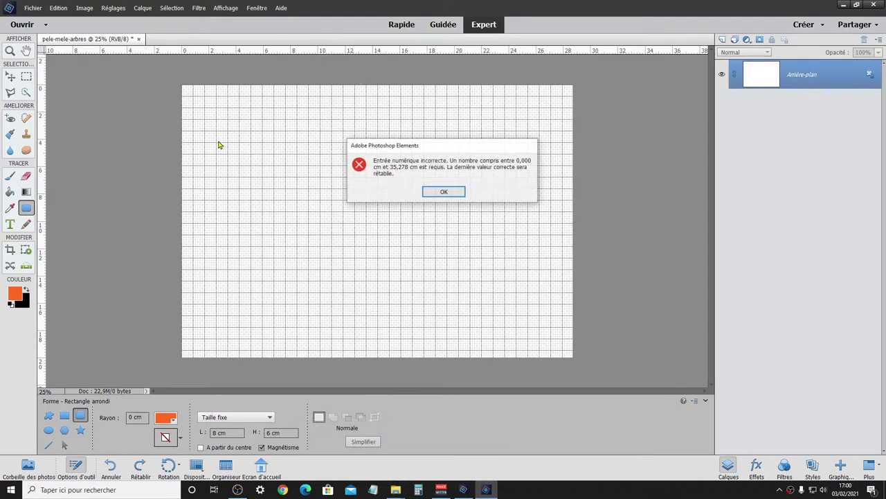
click(449, 191)
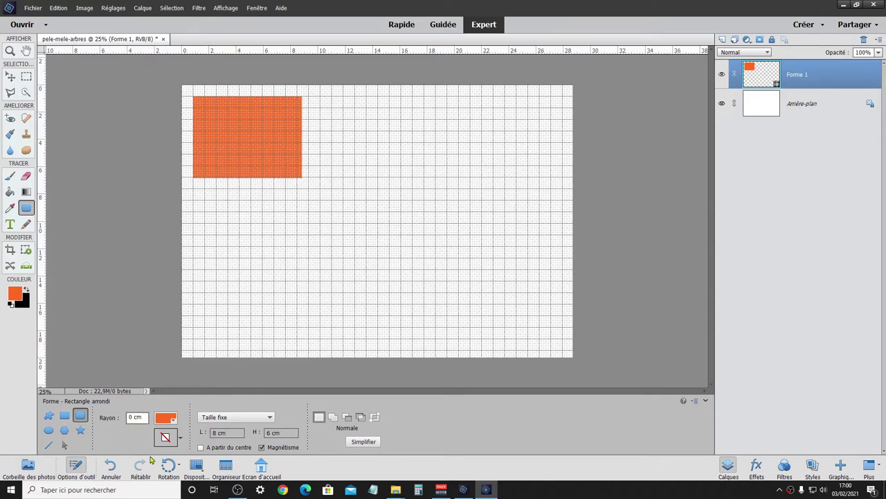
text(.5)
key(BackSpace)
key(BackSpace)
text(,5)
key(Return)
Undo the square rectangle and place the 8 × 6 cm rounded rectangle at top-left
key(ctrl+z)
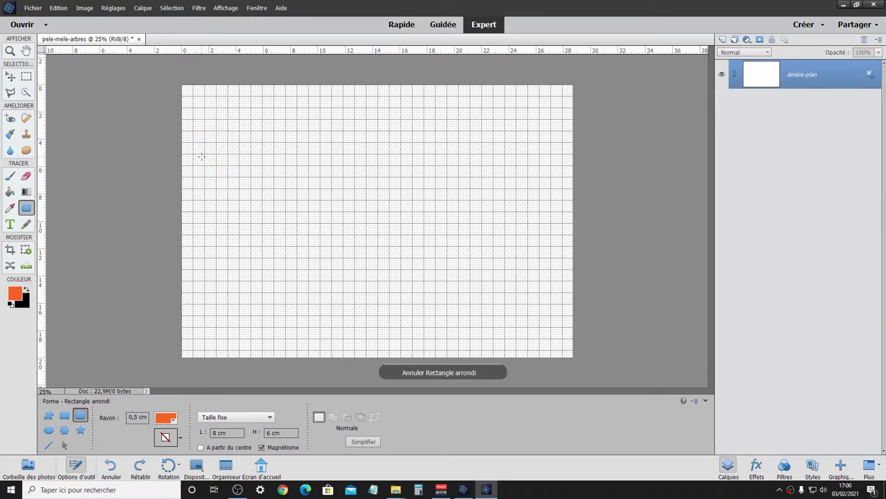
drag(192, 95, 193, 97)
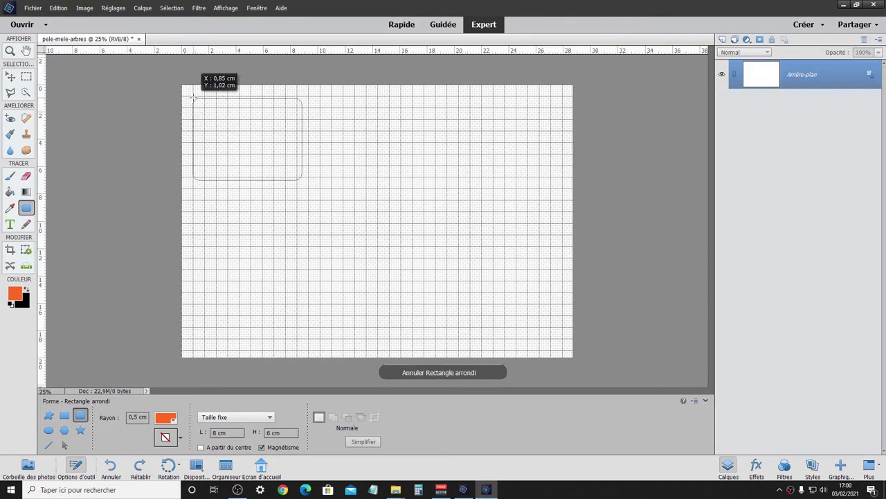
drag(192, 97, 192, 96)
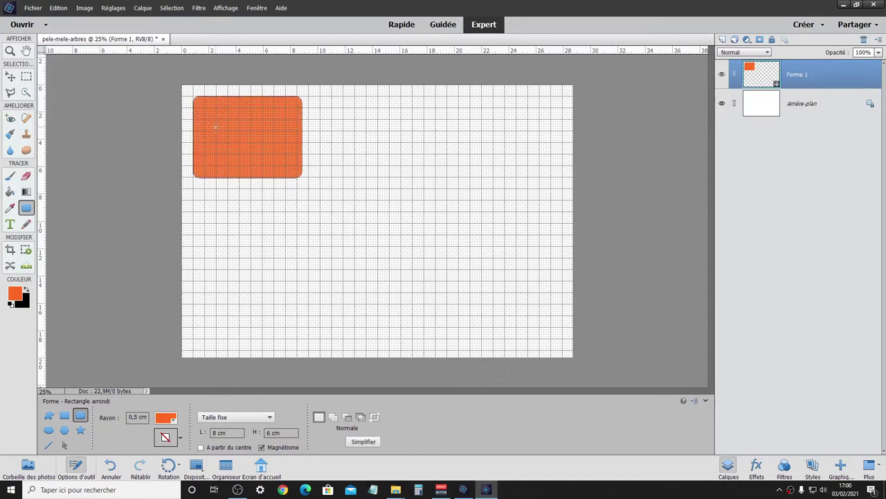
key(alt)
Zoom in and pan to inspect the 0,5 cm rounded corners, then zoom back out
key(ctrl+plus)
key(ctrl+plus)
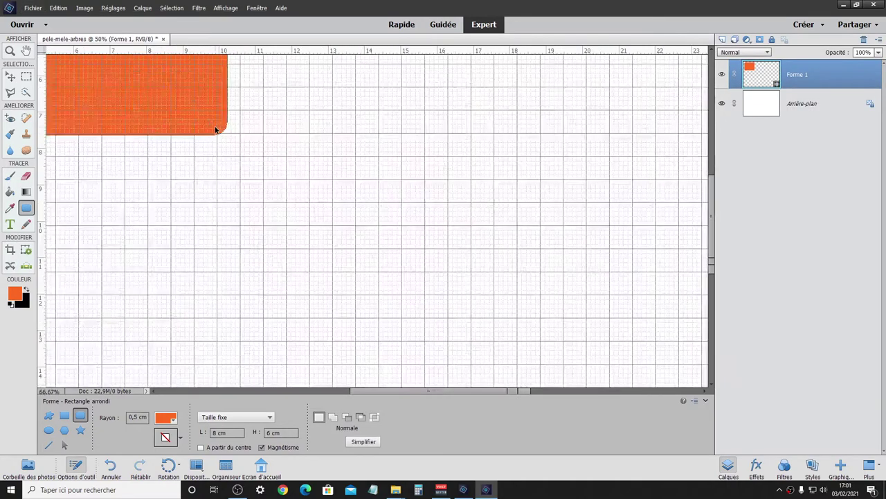
key(ctrl+plus)
scroll(392, 361, left, 1)
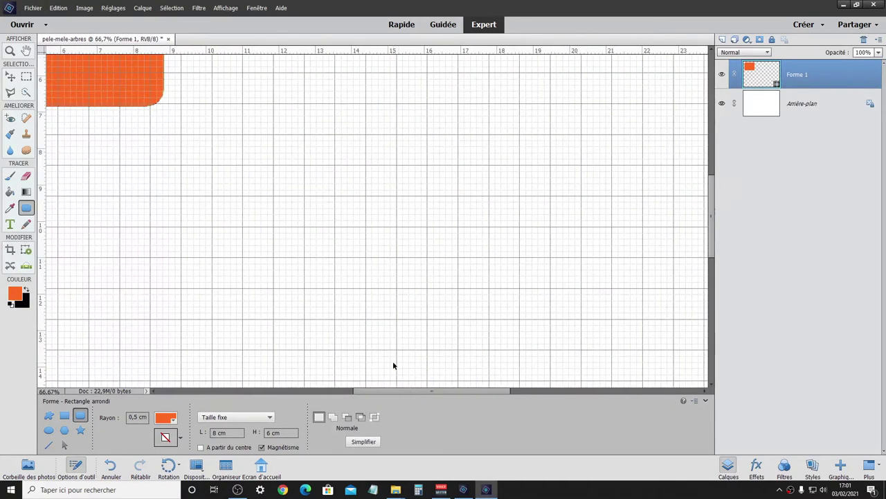
scroll(366, 307, left, 1)
scroll(356, 287, left, 1)
scroll(356, 286, left, 1)
scroll(352, 277, left, 2)
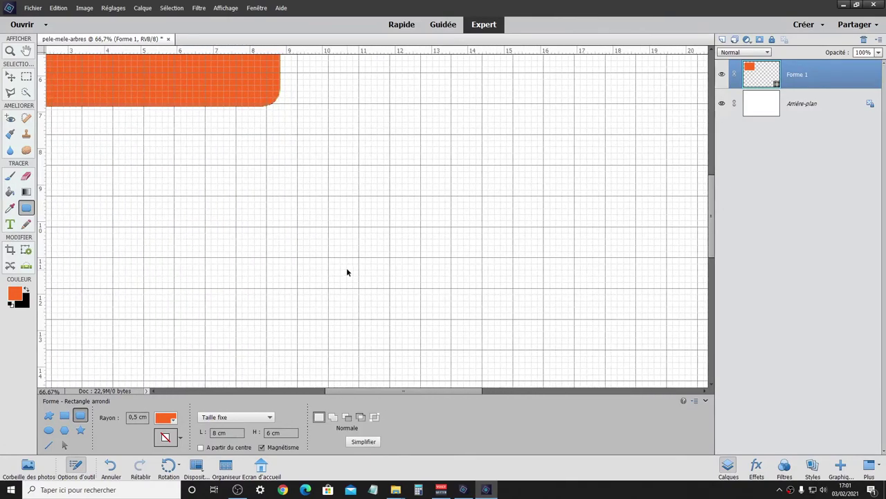
scroll(339, 263, left, 3)
scroll(337, 261, left, 2)
scroll(325, 297, left, 2)
scroll(324, 360, left, 2)
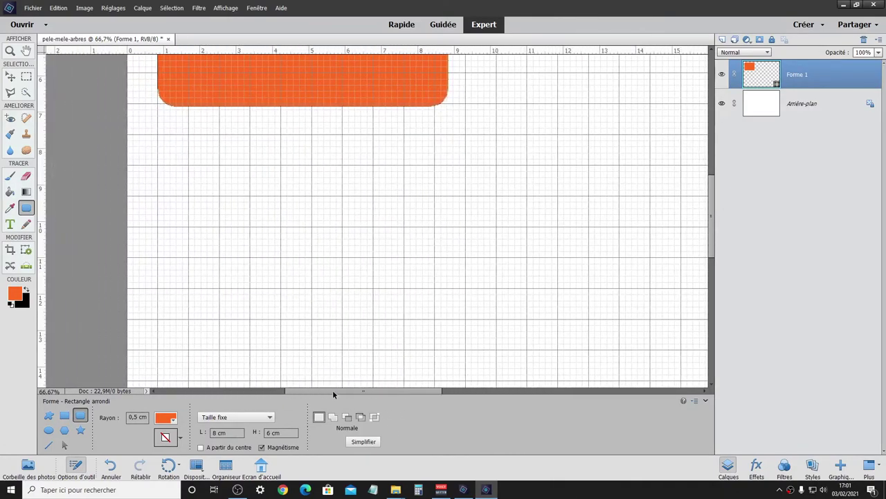
scroll(312, 390, left, 3)
scroll(291, 391, left, 2)
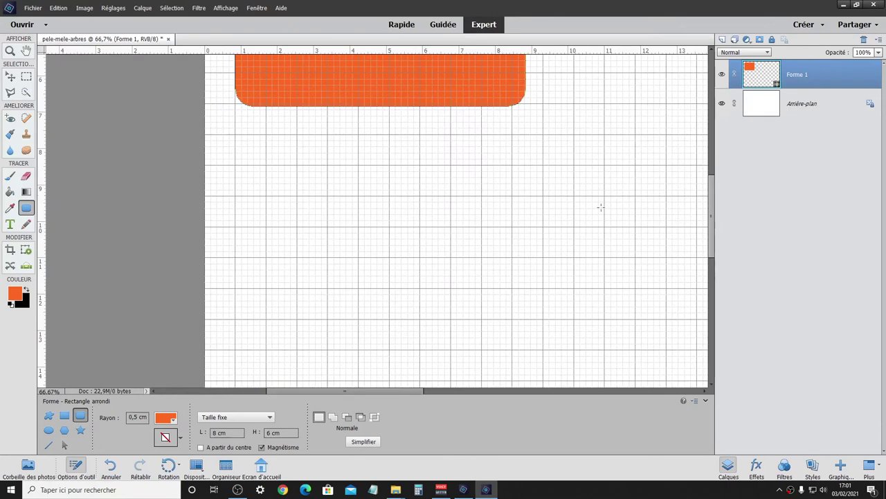
scroll(586, 180, up, 2)
scroll(587, 180, up, 3)
scroll(587, 180, up, 3)
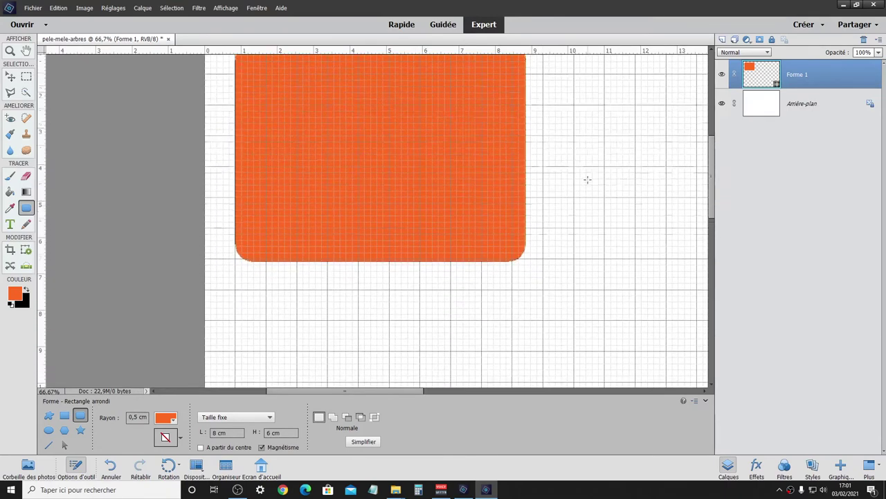
scroll(587, 181, up, 2)
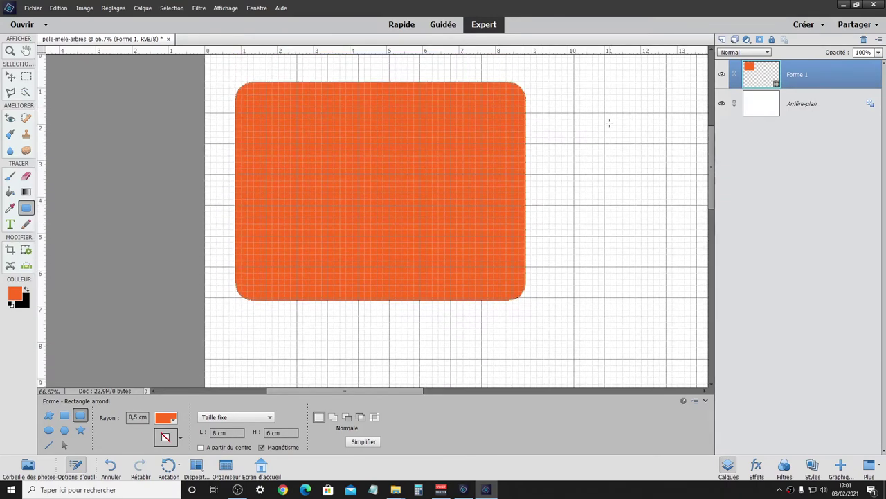
scroll(380, 157, right, 2)
scroll(380, 157, right, 1)
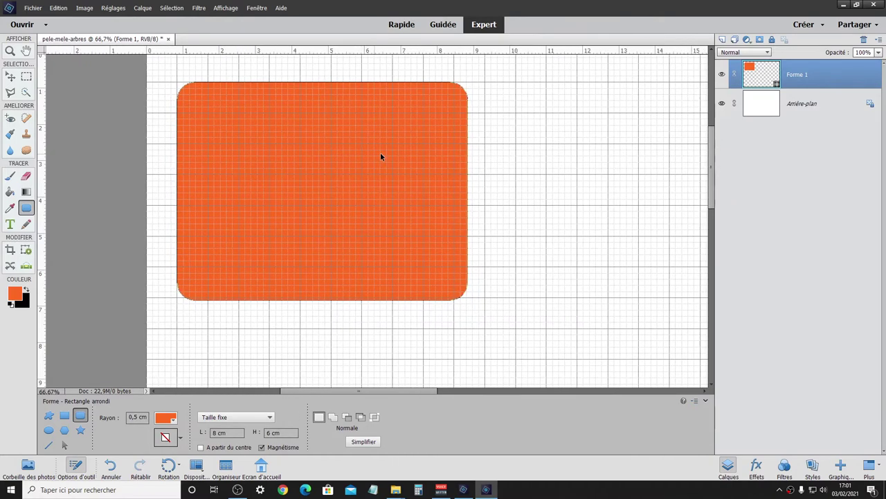
scroll(380, 157, right, 1)
scroll(380, 153, up, 2)
scroll(380, 153, down, 1)
scroll(382, 159, down, 1)
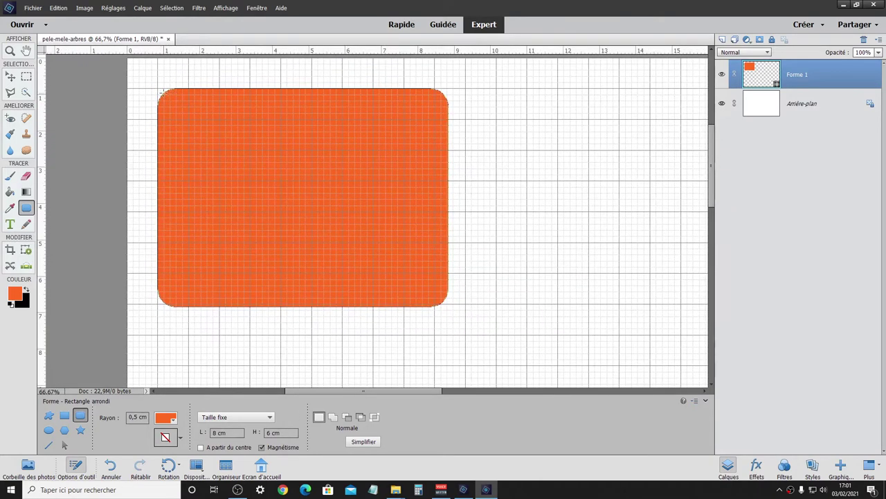
scroll(198, 125, right, 1)
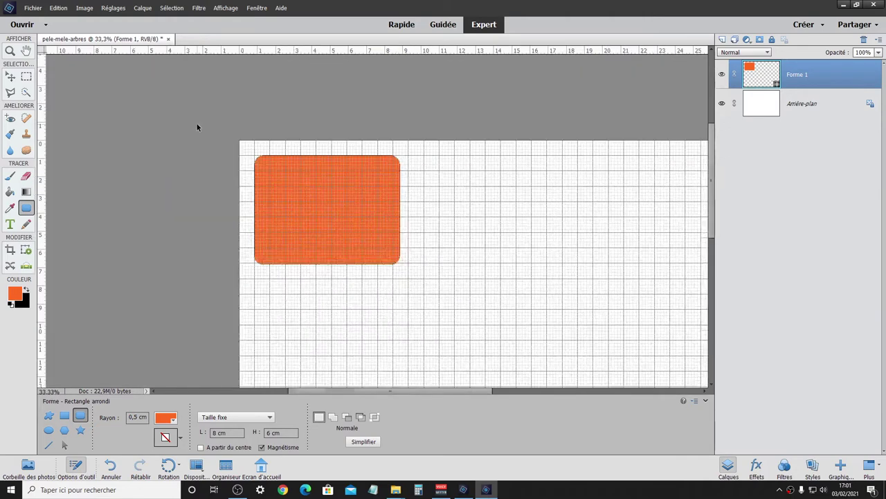
key(ctrl+minus)
key(ctrl+minus)
key(ctrl+minus)
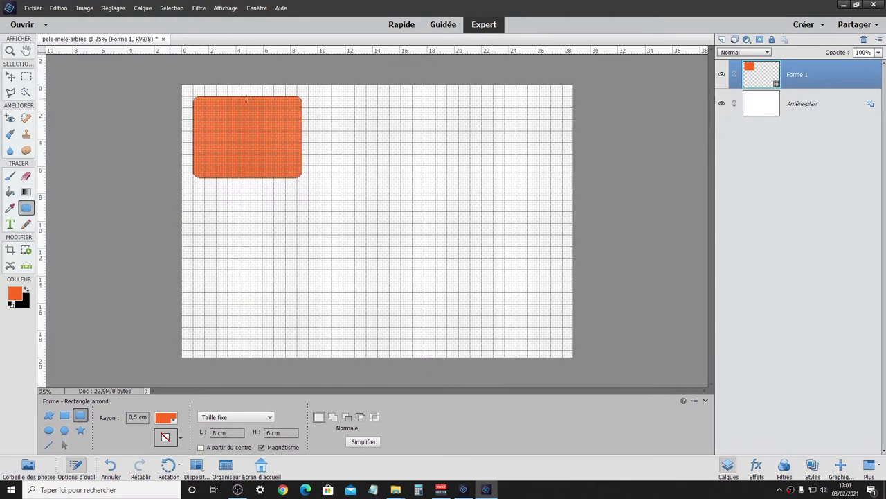
Uncheck Grille in the Affichage menu so the page shows plain white
click(225, 8)
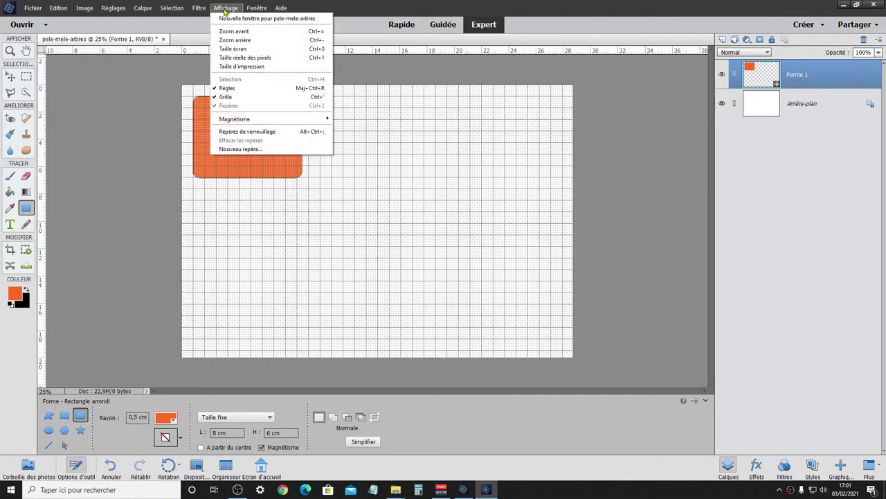
click(227, 97)
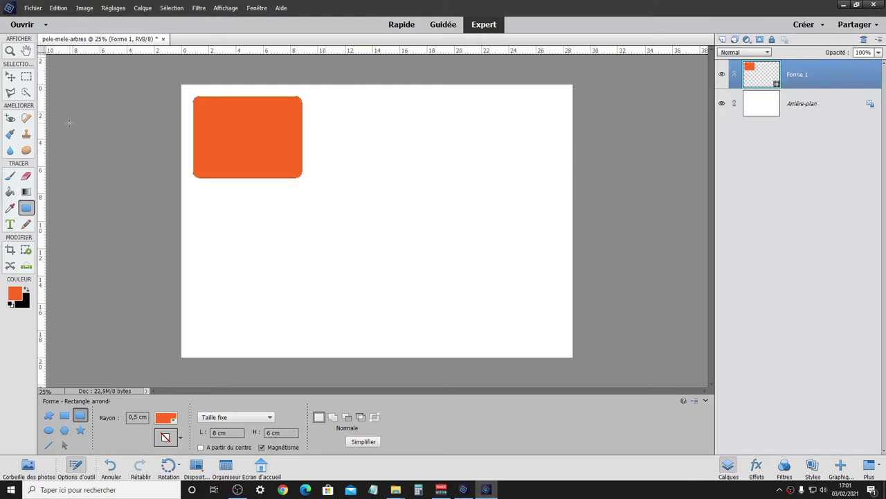
Import the pexels-daniel-frank-688830 leaf photo and scale it to about 11.6 × 7.8 cm over the orange shape
click(22, 9)
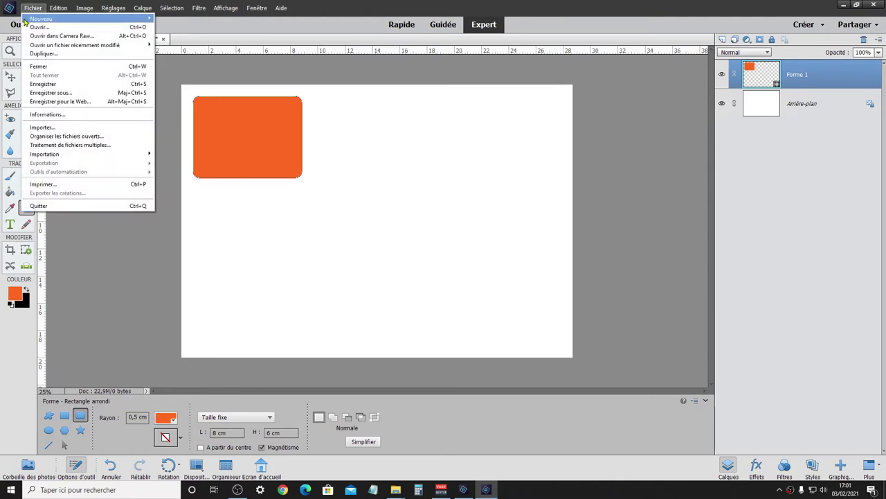
click(45, 129)
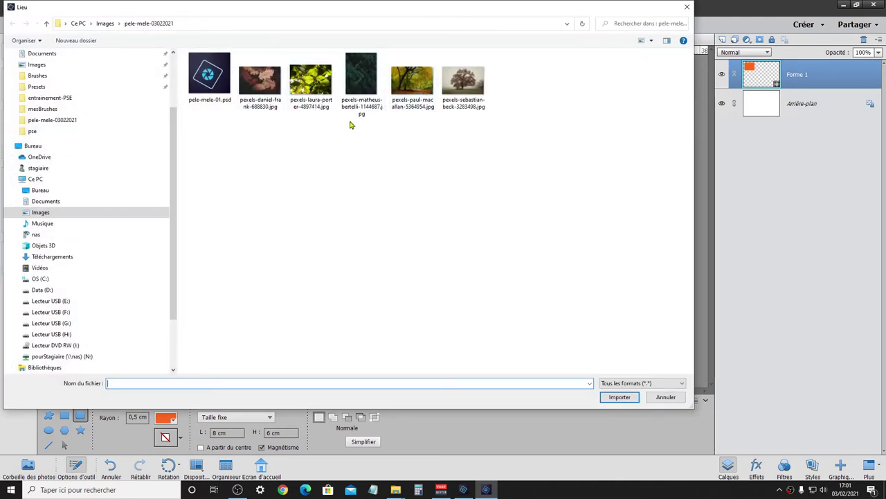
double_click(260, 81)
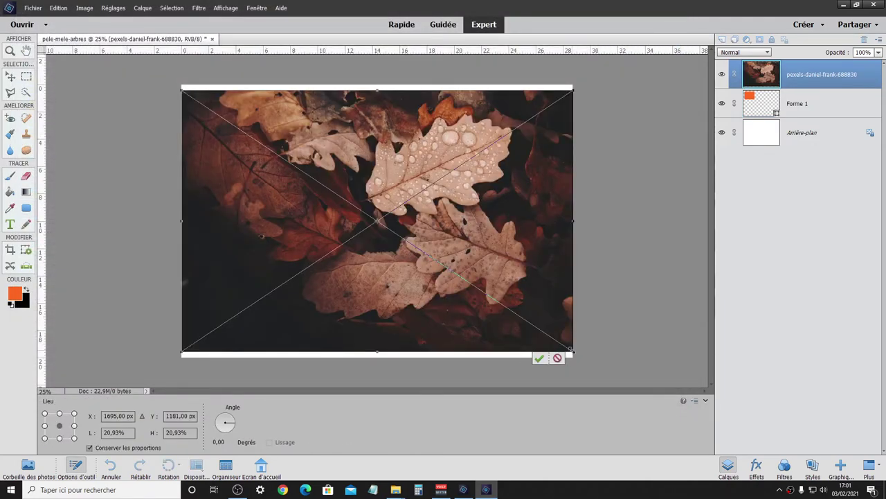
mouse_move(571, 349)
mouse_down()
mouse_move(462, 292)
mouse_move(312, 176)
mouse_move(370, 254)
mouse_move(293, 174)
mouse_move(332, 198)
mouse_up()
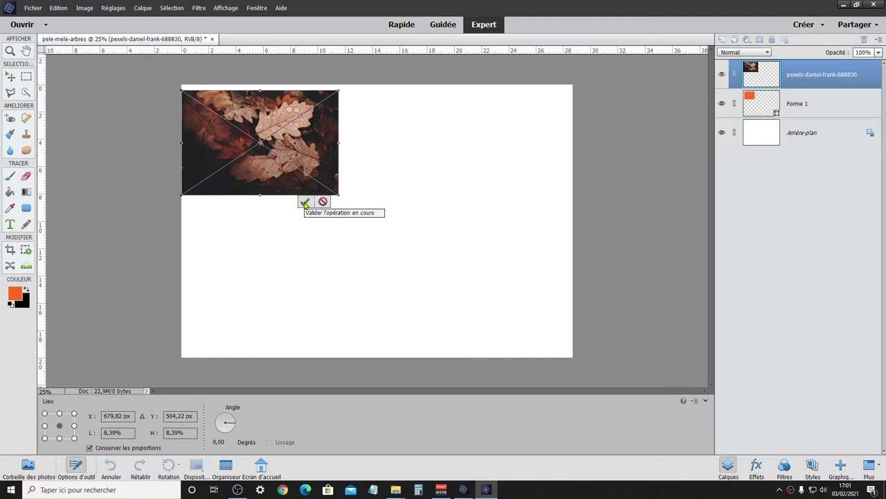
click(306, 203)
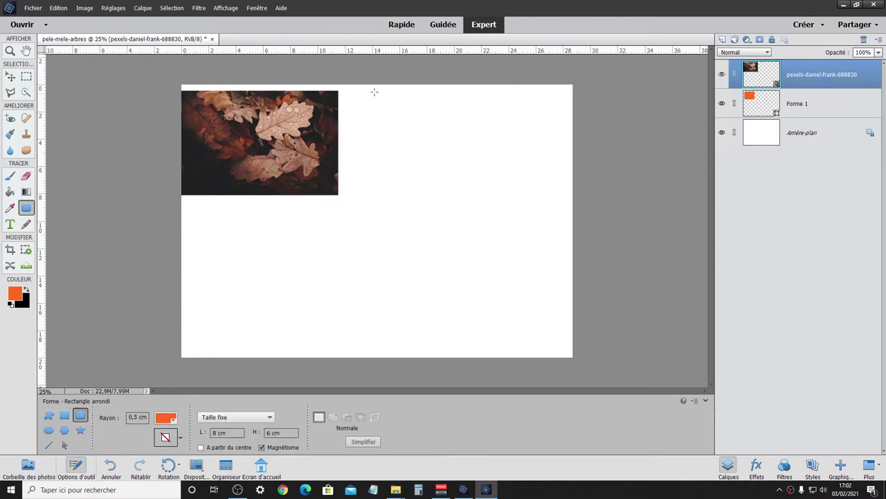
Move the leaf photo right of the orange rounded rectangle so both show side by side
click(797, 110)
click(811, 82)
click(11, 77)
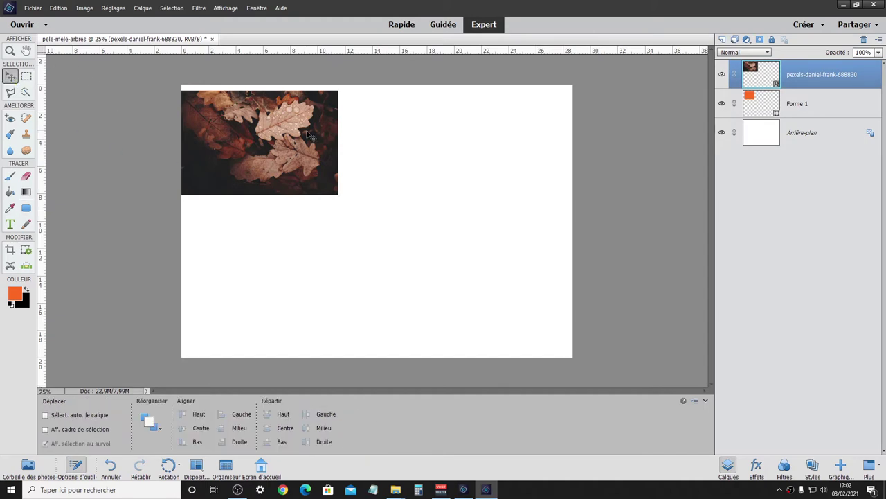
drag(311, 139, 448, 140)
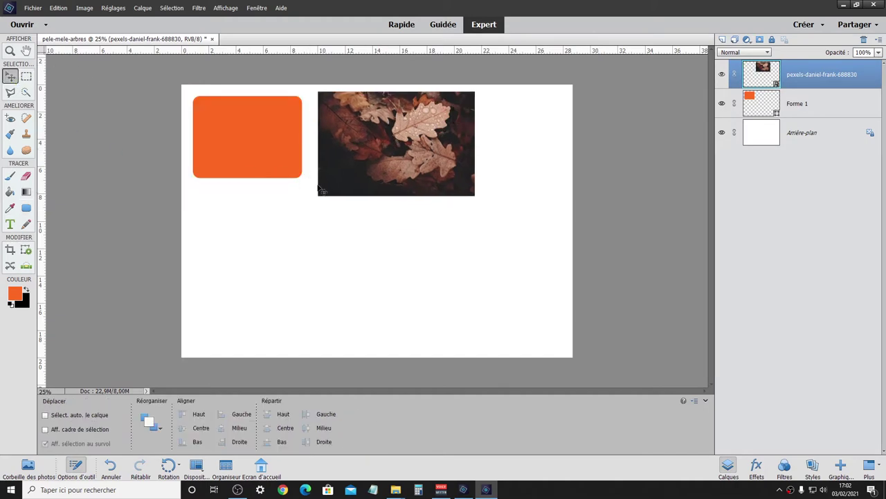
mouse_move(386, 180)
mouse_down()
mouse_move(361, 171)
mouse_move(400, 165)
mouse_up()
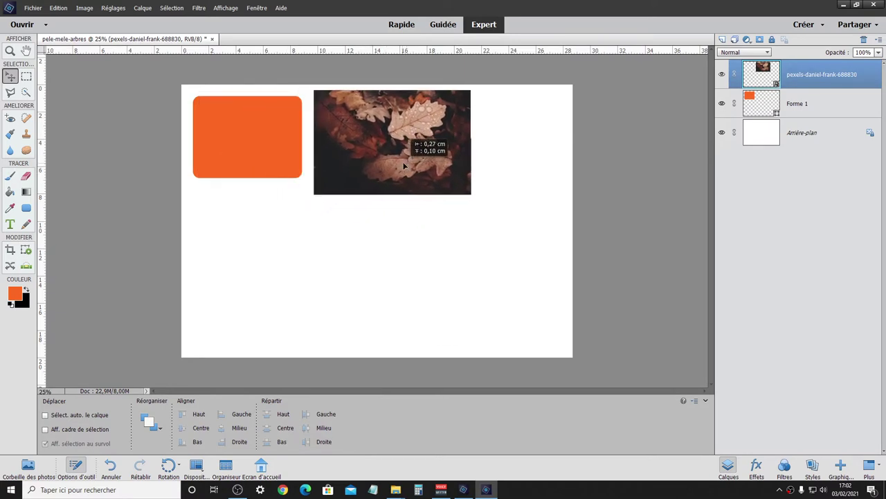
right_click(804, 82)
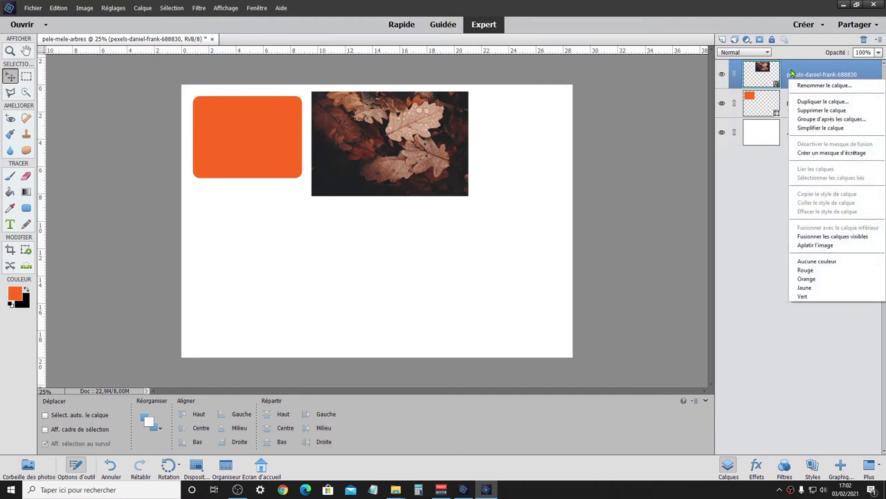
Clip the leaf photo to the Forme 1 shape and slide it to fill the rounded frame
click(823, 153)
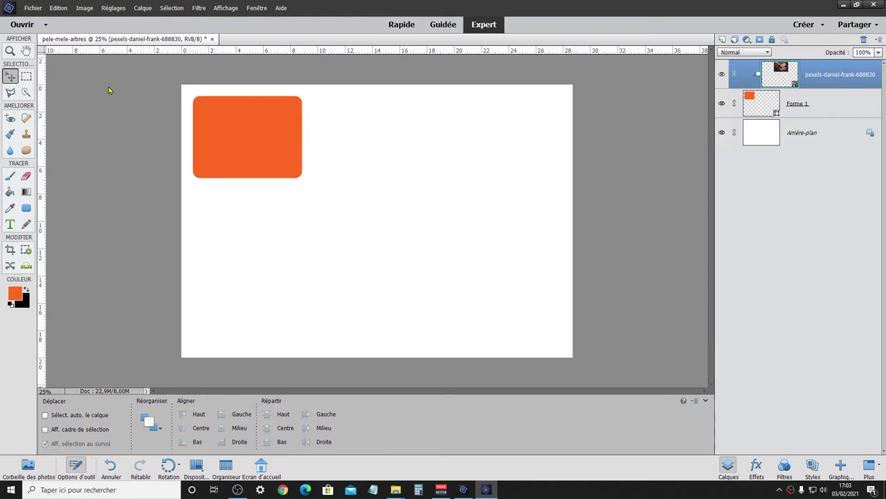
drag(374, 168, 244, 146)
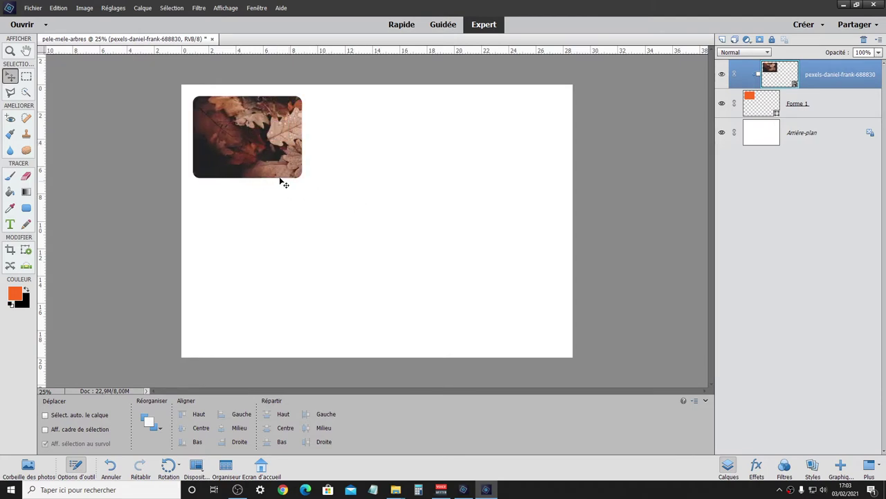
click(755, 104)
click(769, 82)
drag(287, 171, 261, 172)
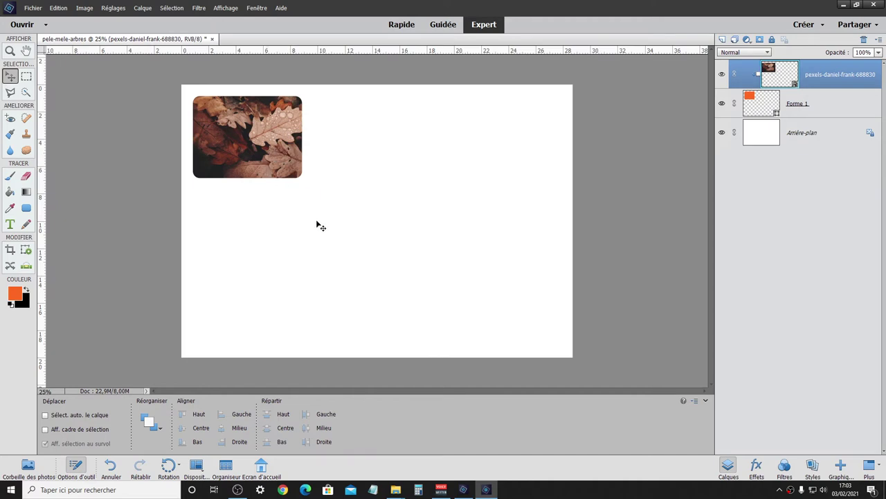
key(ctrl+t)
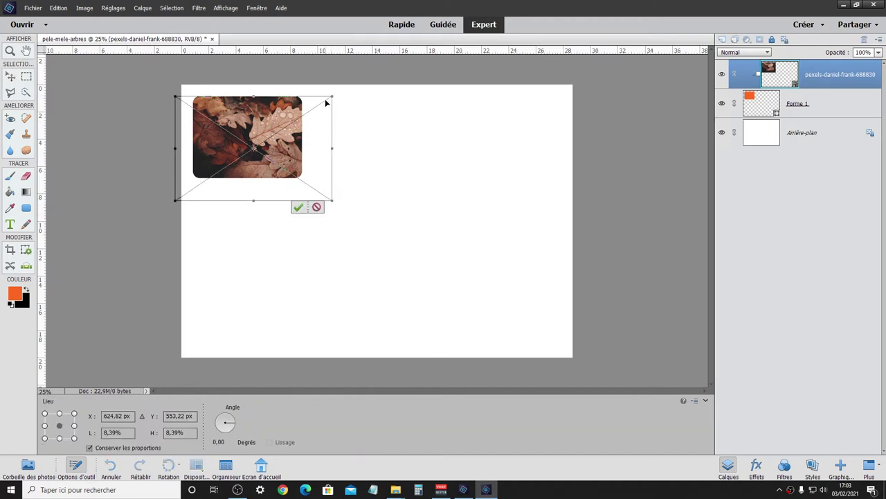
drag(333, 97, 359, 78)
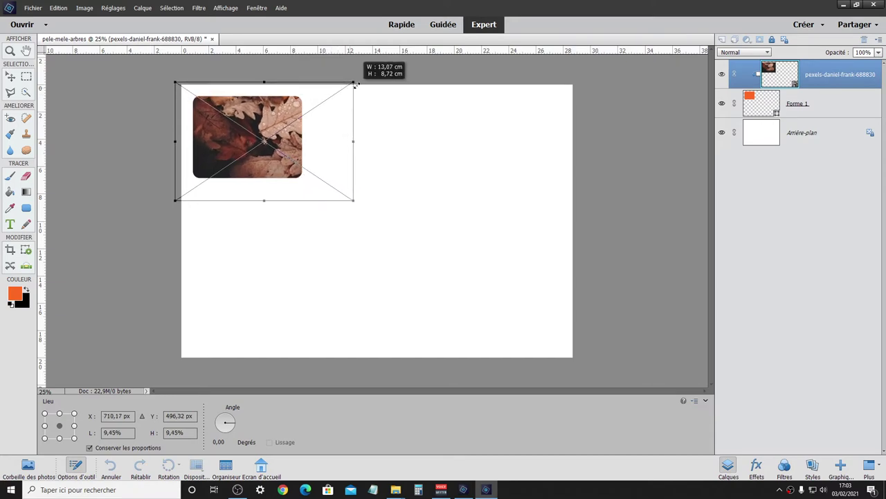
drag(330, 154, 298, 165)
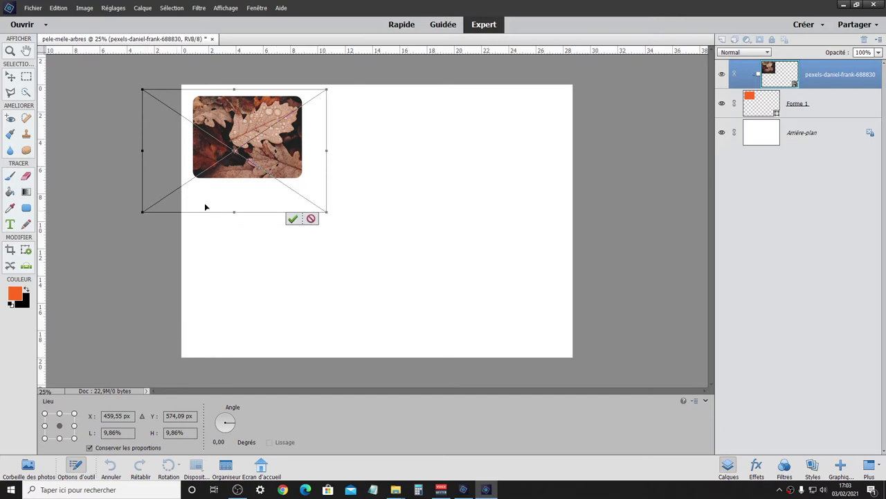
drag(327, 214, 305, 182)
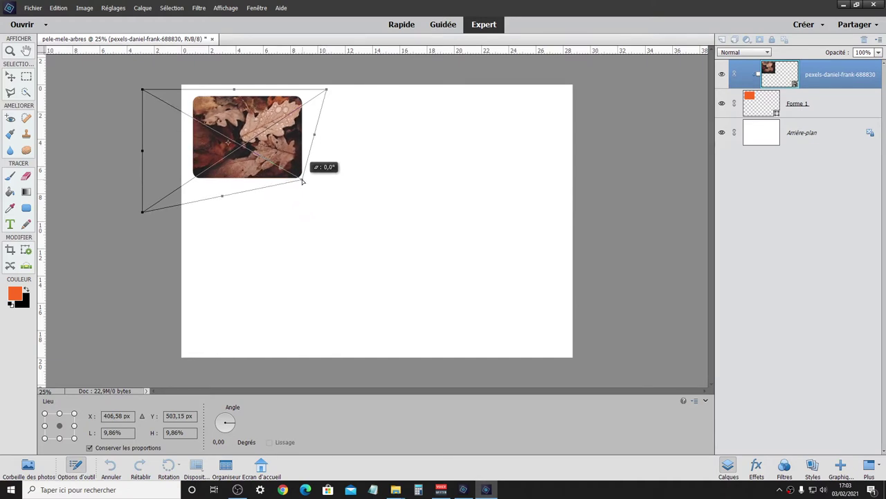
drag(305, 181, 301, 176)
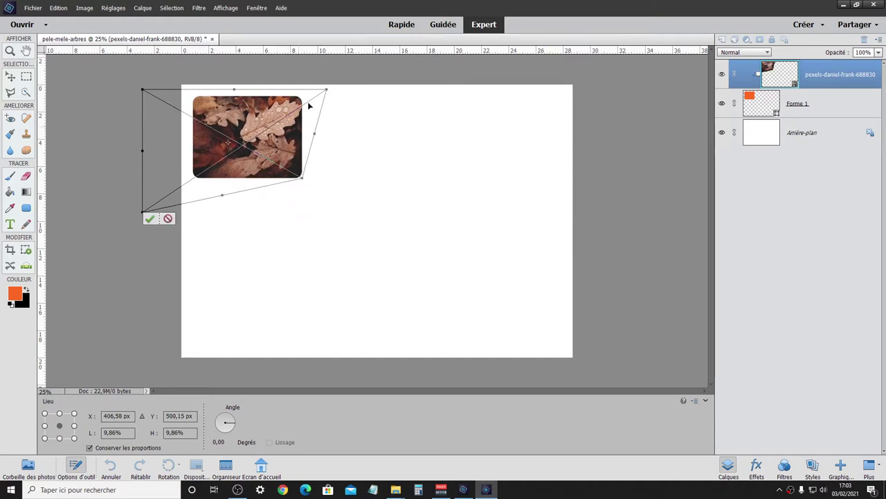
drag(327, 90, 305, 95)
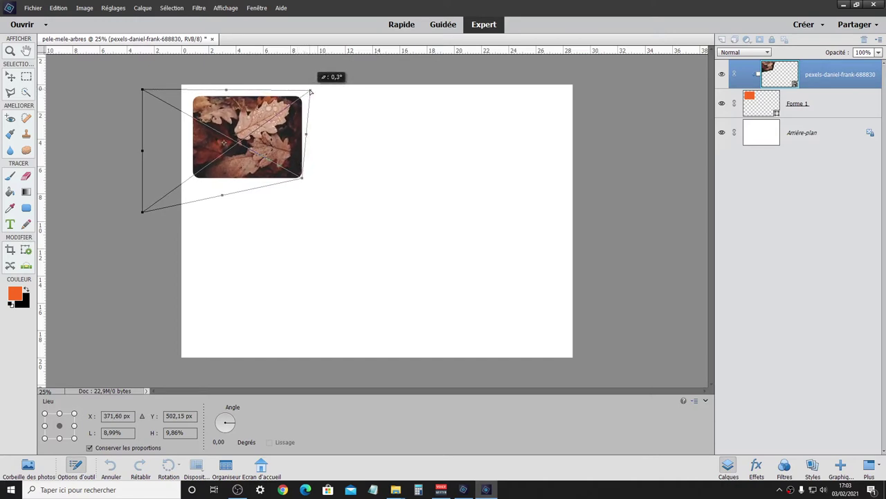
drag(304, 95, 313, 90)
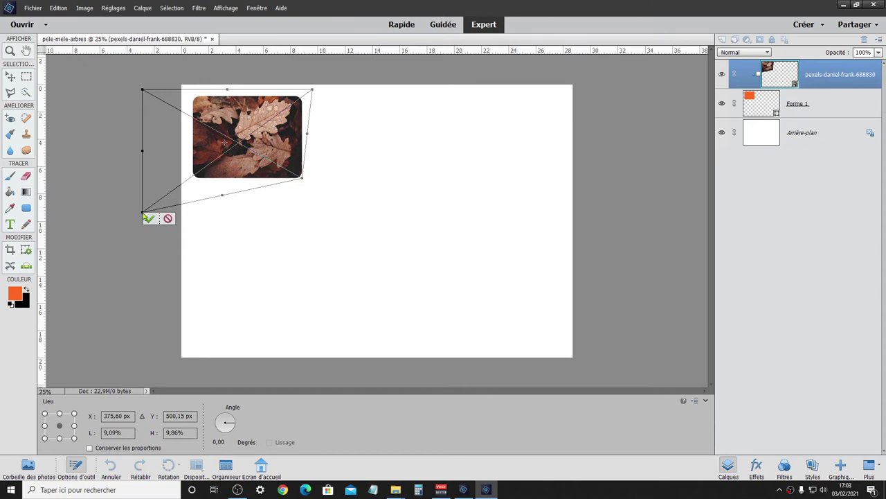
drag(144, 216, 189, 182)
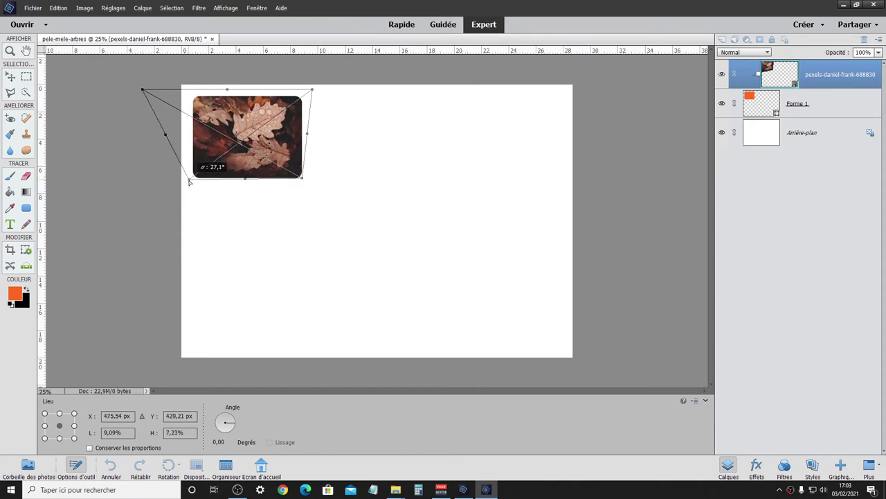
drag(142, 89, 187, 92)
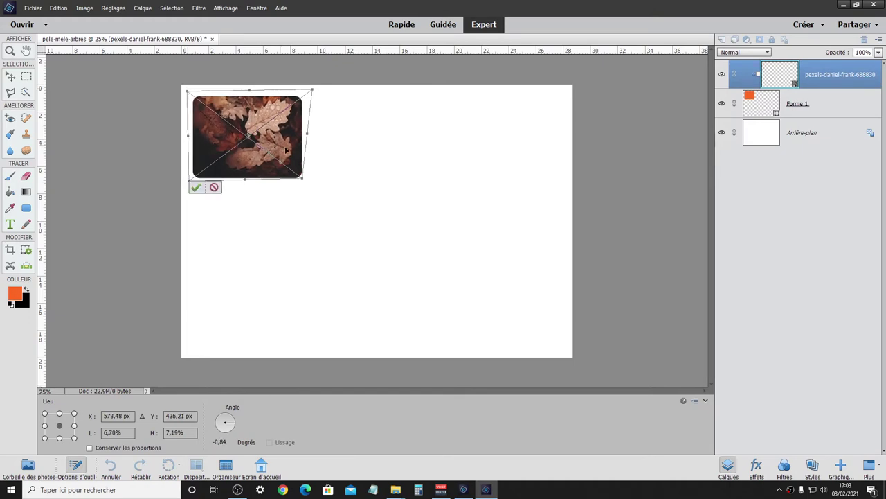
click(197, 188)
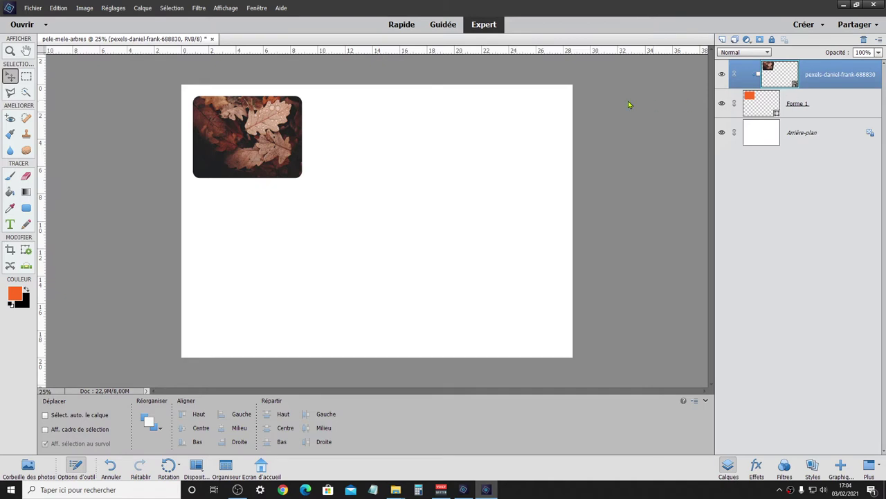
click(751, 111)
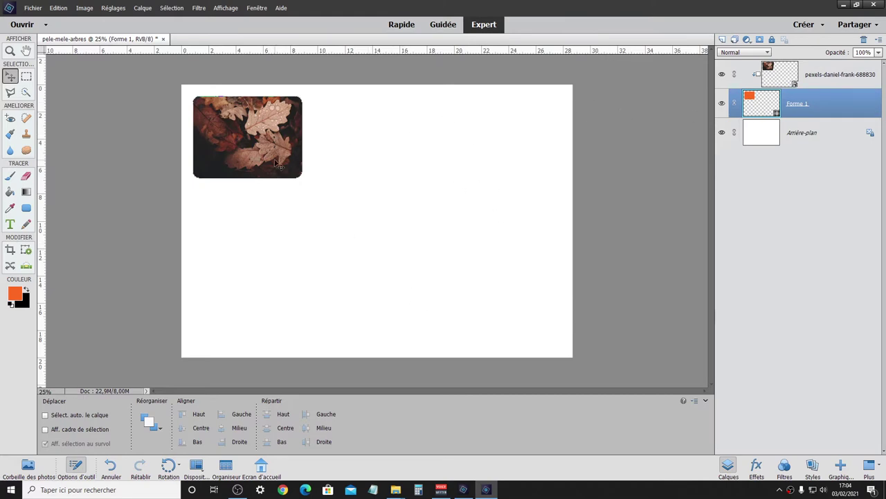
drag(275, 159, 436, 271)
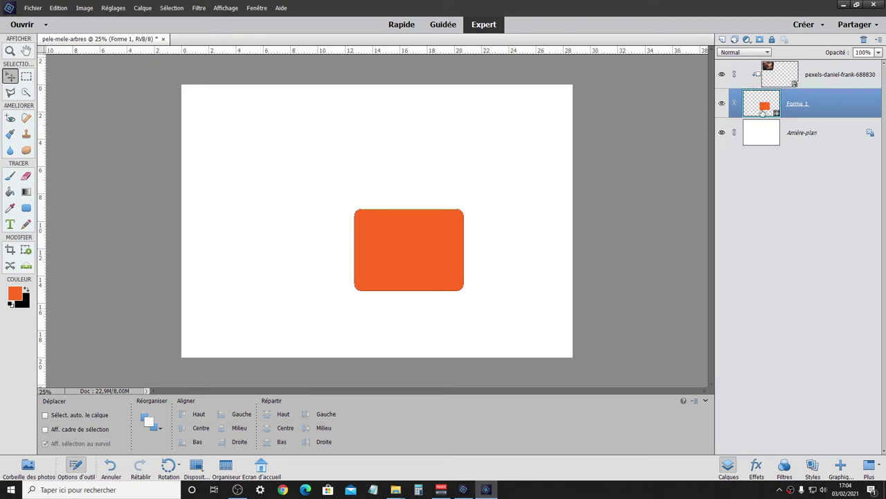
mouse_move(446, 250)
mouse_down()
mouse_move(361, 199)
mouse_move(307, 115)
mouse_move(380, 231)
mouse_move(291, 142)
mouse_move(304, 115)
mouse_move(311, 201)
mouse_move(409, 241)
mouse_up()
key(ctrl+z)
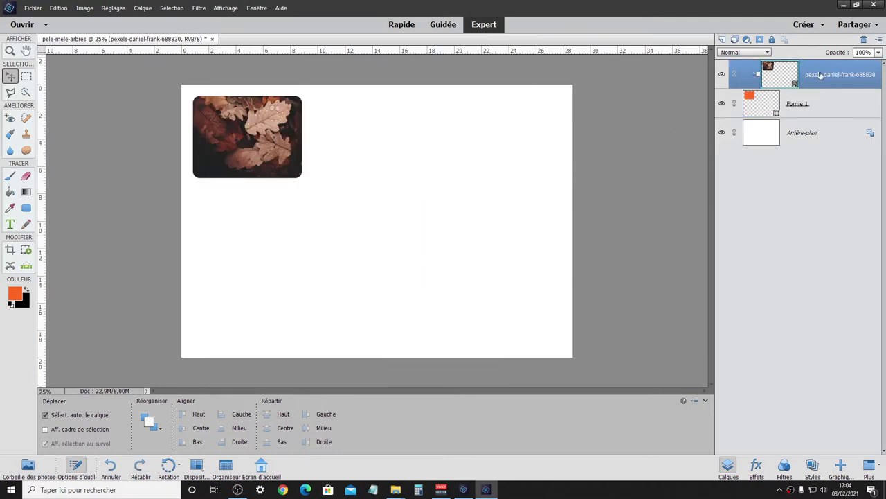
Group the leaf photo and Forme 1 layers into a group named 'rectangle de gauche'
ctrl+click(836, 114)
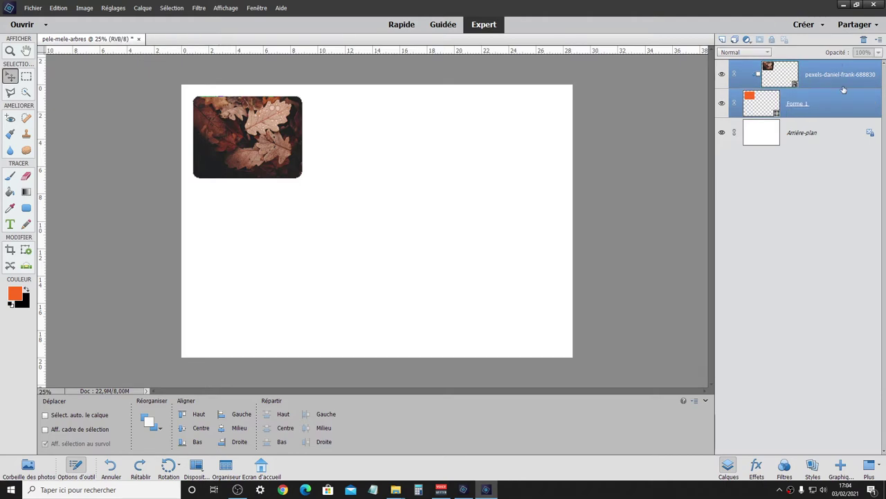
click(736, 41)
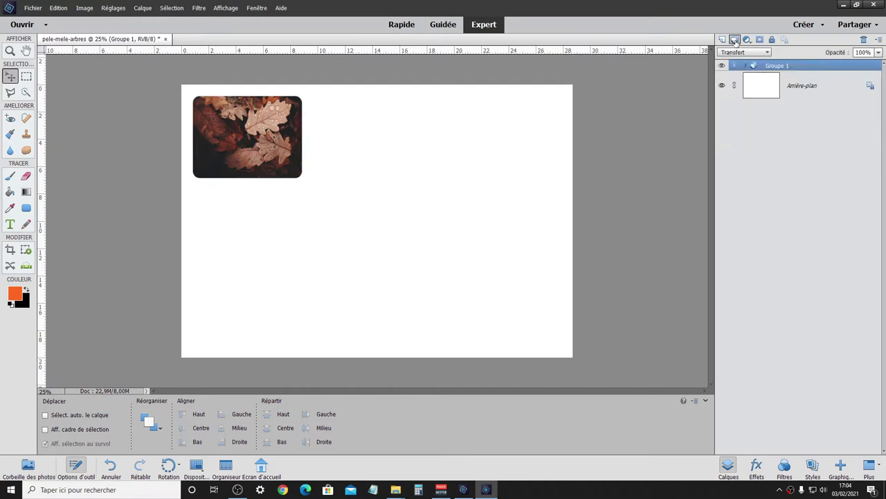
double_click(779, 66)
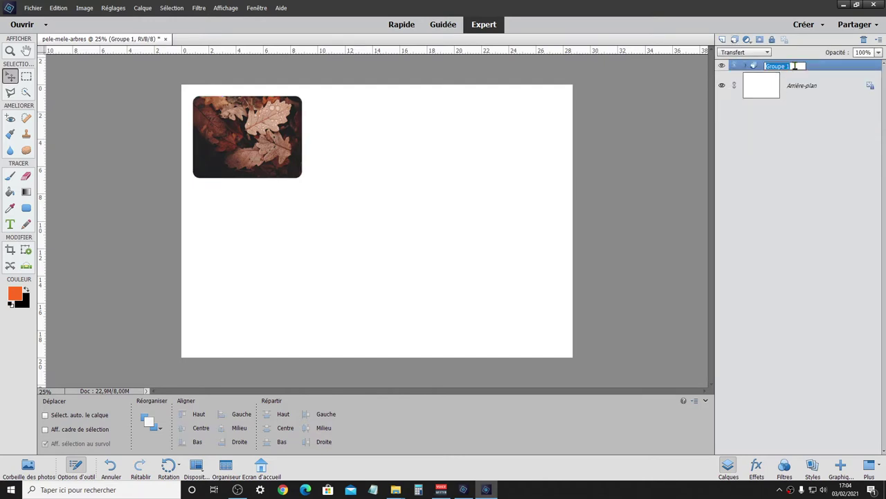
text(rectangle de gauchefeuil)
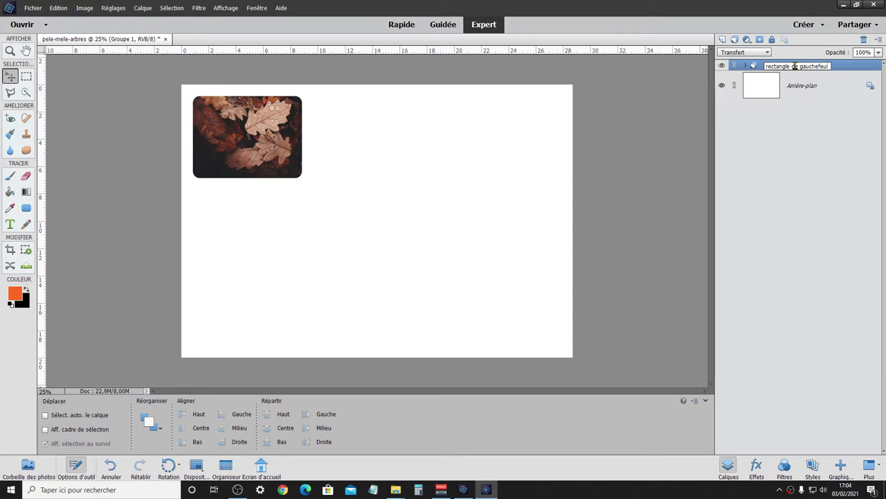
key(BackSpace)
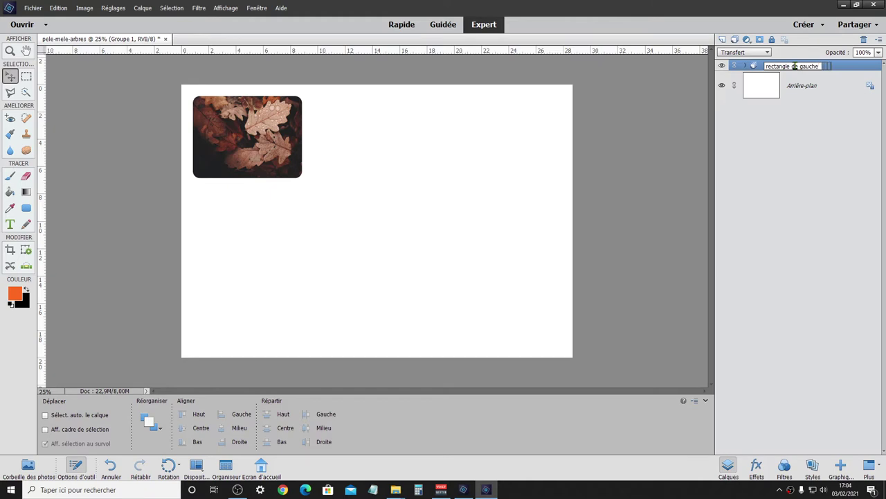
key(Return)
key(Return)
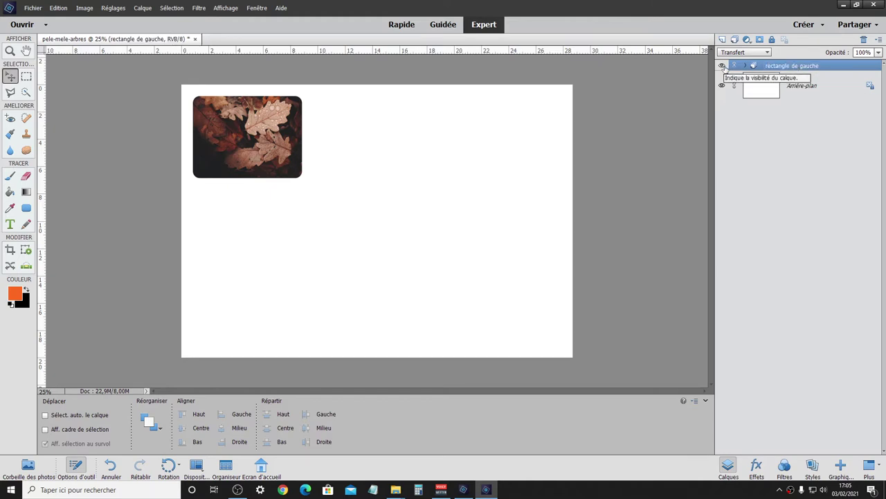
Drag the collapsed 'rectangle de gauche' group slightly up-left toward the page corner
click(746, 66)
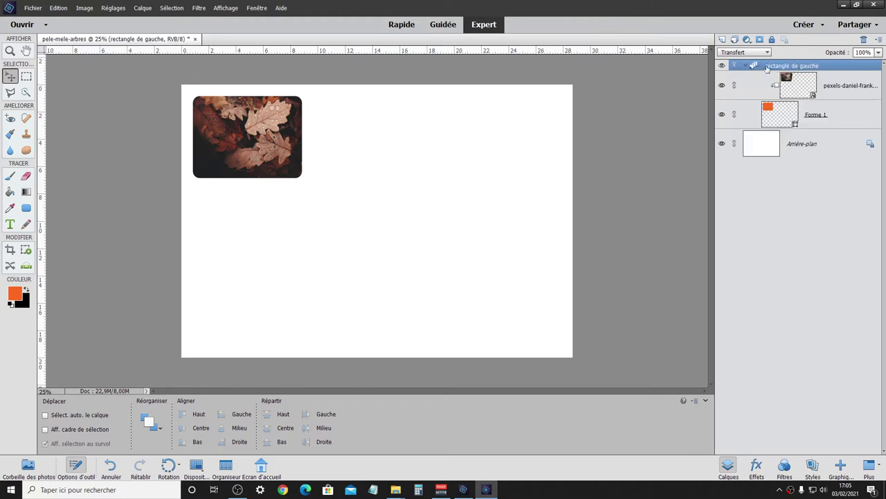
click(745, 67)
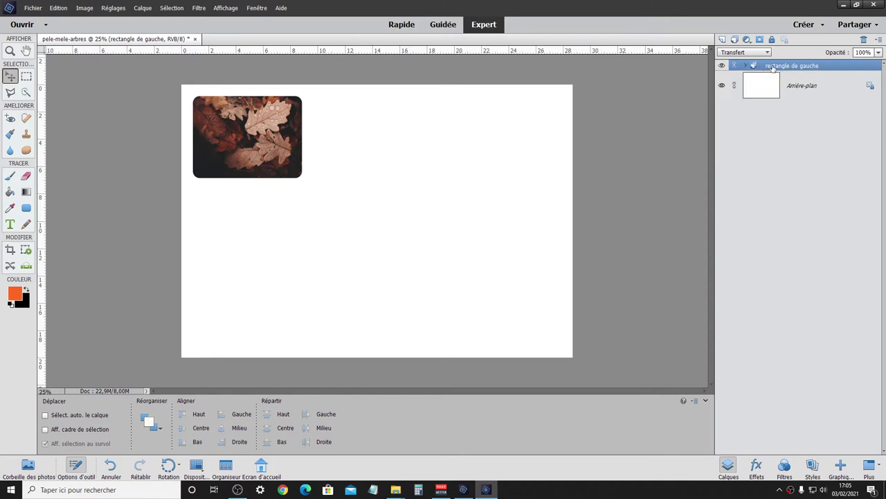
mouse_move(295, 150)
mouse_down()
mouse_move(494, 220)
mouse_move(273, 155)
mouse_up()
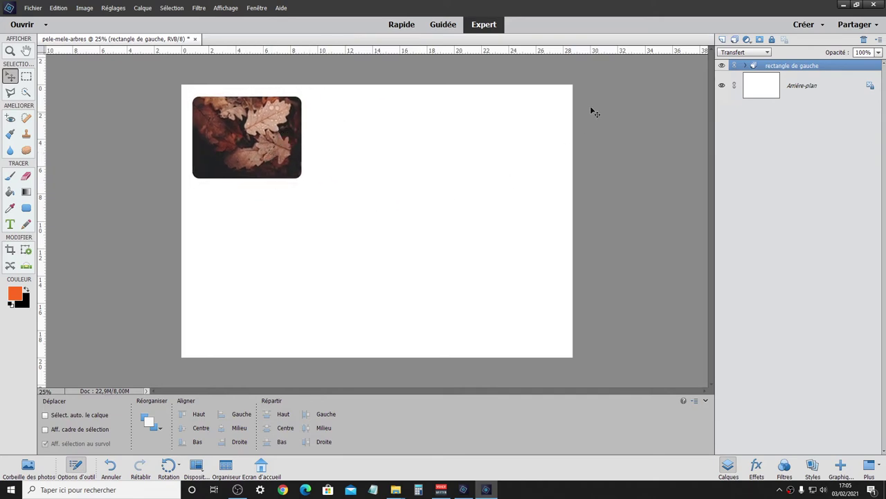
click(745, 66)
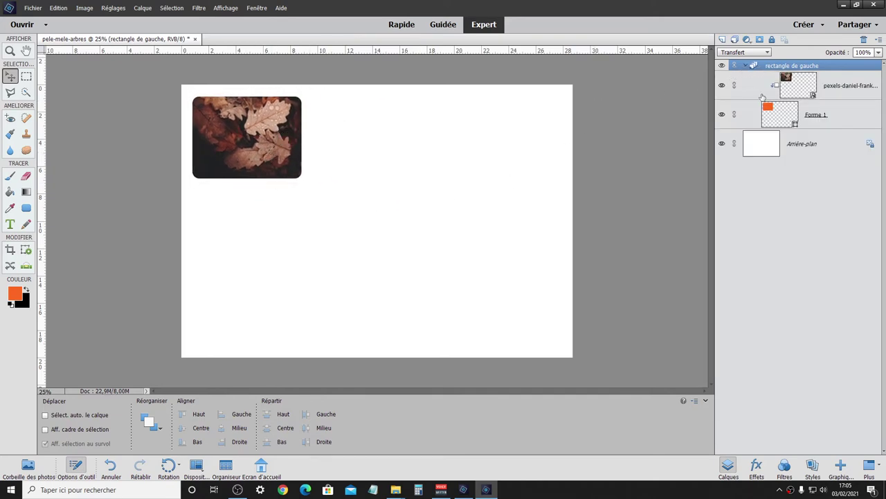
click(858, 97)
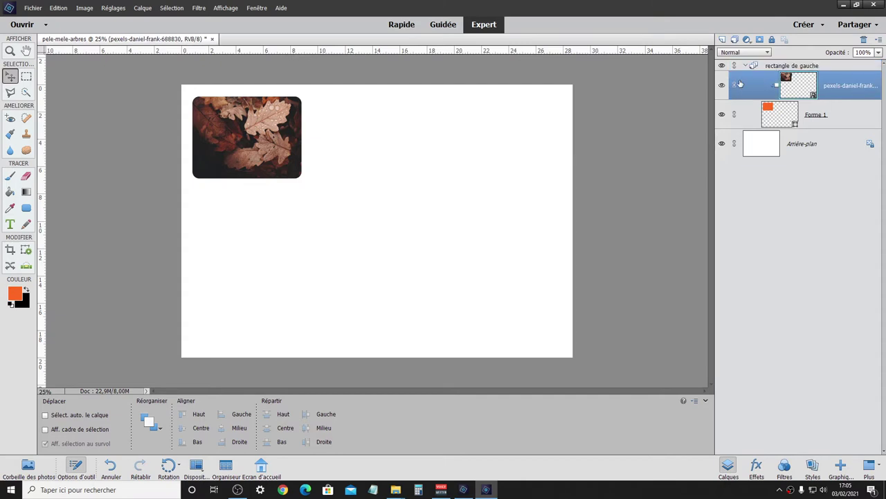
click(807, 67)
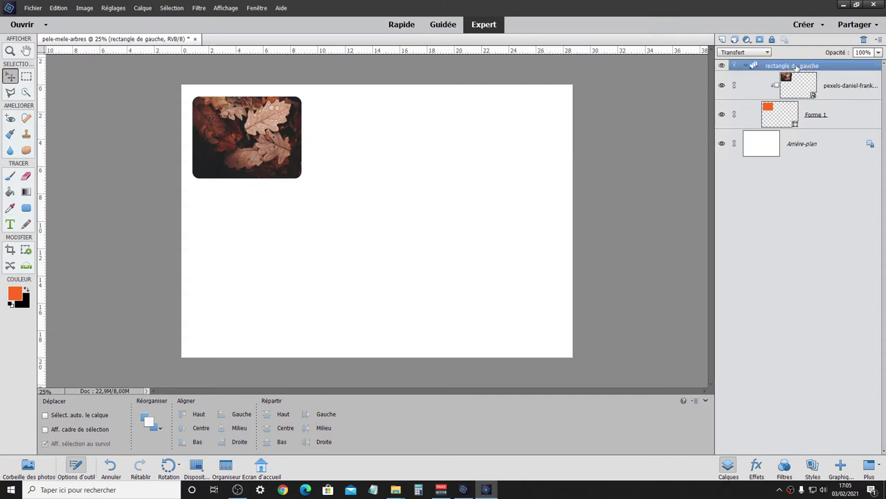
click(746, 65)
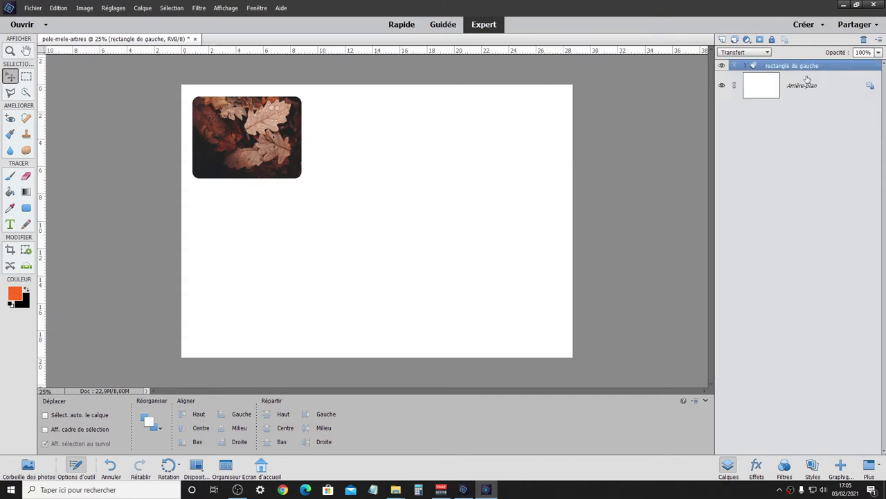
click(747, 66)
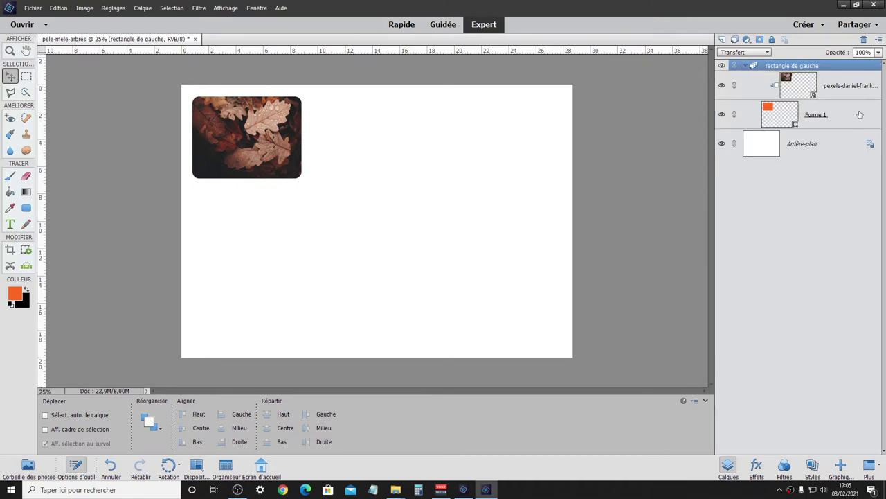
click(746, 66)
click(746, 66)
click(747, 66)
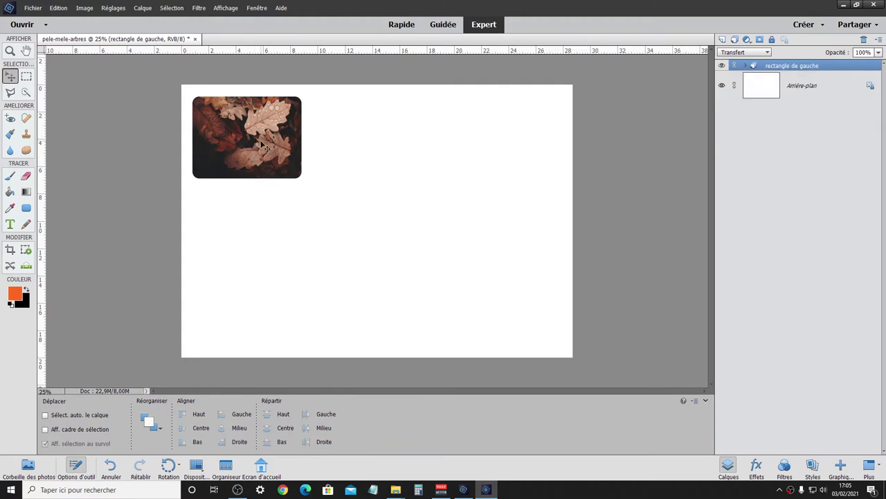
drag(261, 146, 259, 139)
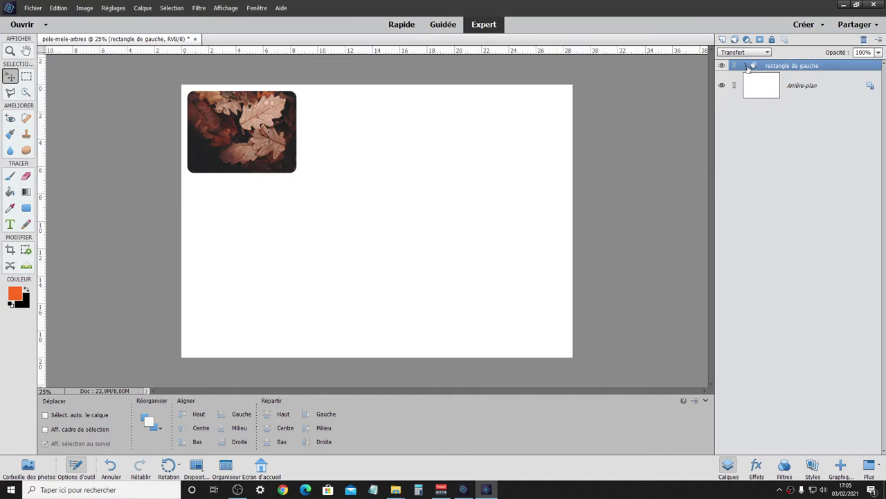
Duplicate the 'rectangle de gauche' group as a new group called 'rectangle du milieu'
right_click(783, 67)
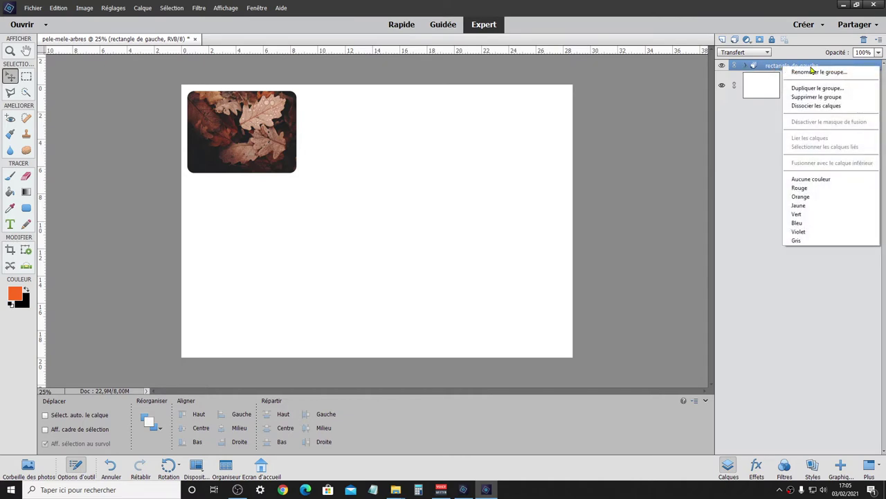
click(814, 90)
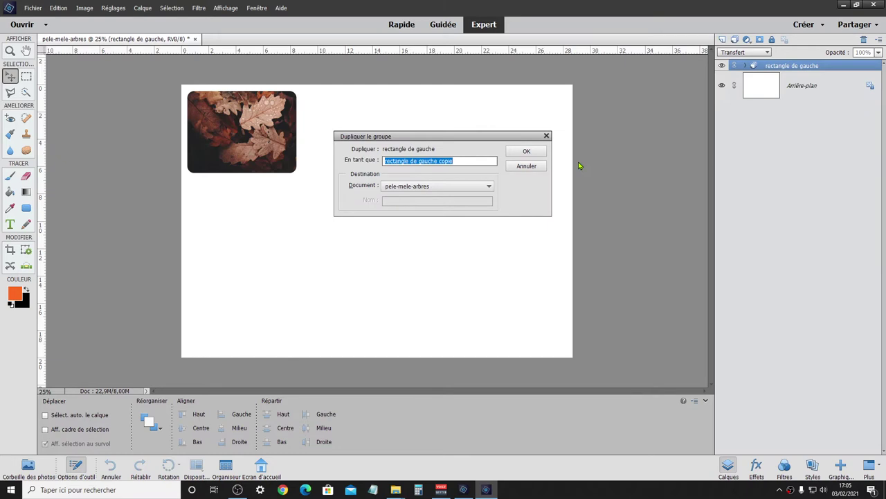
text(rect)
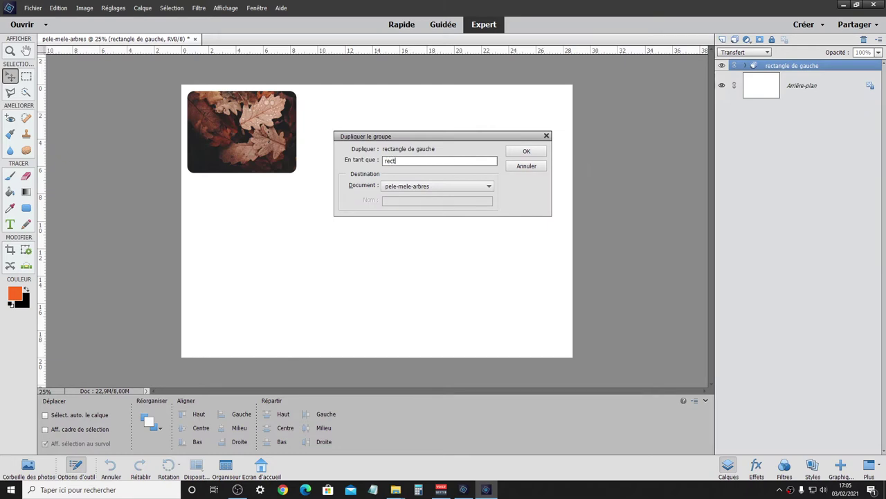
text(angle du milieu)
key(Return)
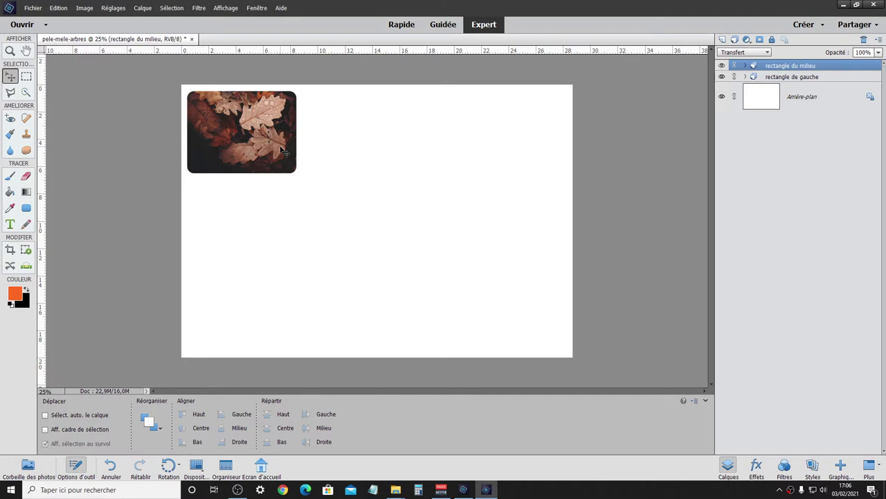
Drag the 'rectangle du milieu' copy right beside the left frame with top edges level
mouse_move(282, 151)
mouse_down()
mouse_move(461, 142)
mouse_move(405, 148)
mouse_move(431, 171)
mouse_move(414, 166)
mouse_move(399, 177)
mouse_move(417, 179)
mouse_up()
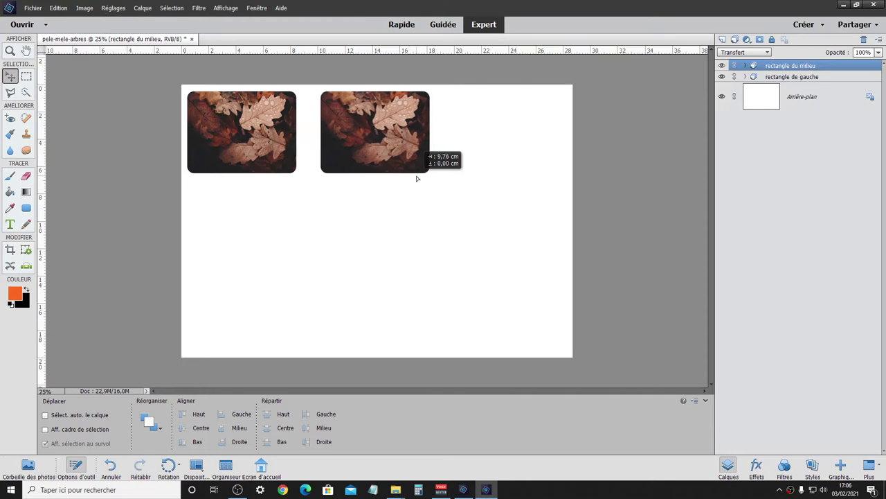
drag(417, 178, 402, 180)
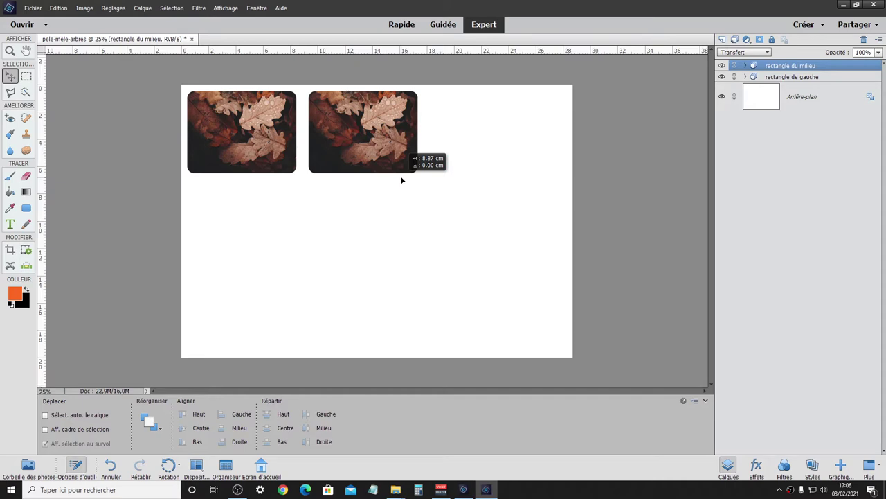
mouse_move(401, 177)
mouse_down()
mouse_move(405, 192)
mouse_move(389, 193)
mouse_move(404, 191)
mouse_up()
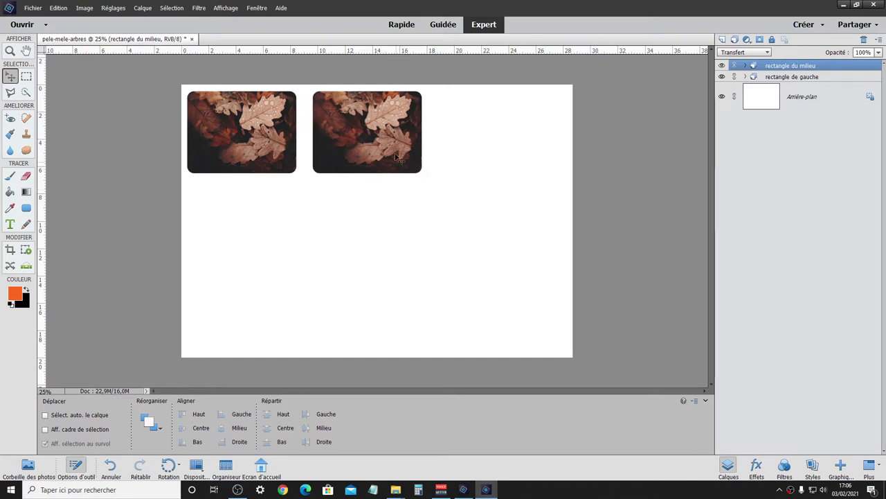
key(shift+Right)
key(shift+Right)
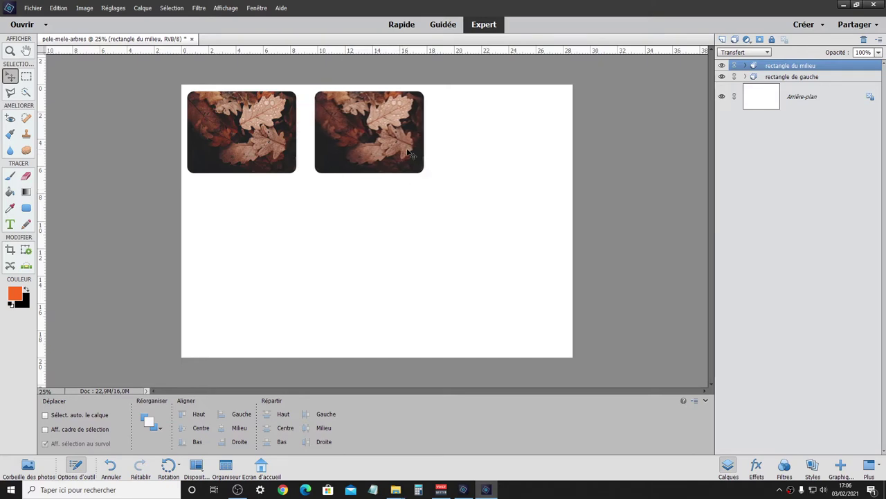
drag(409, 153, 385, 156)
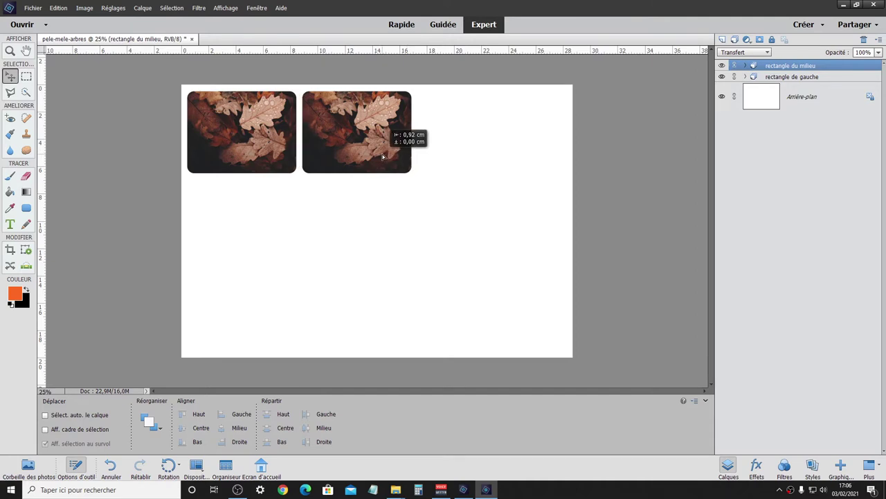
drag(385, 156, 389, 158)
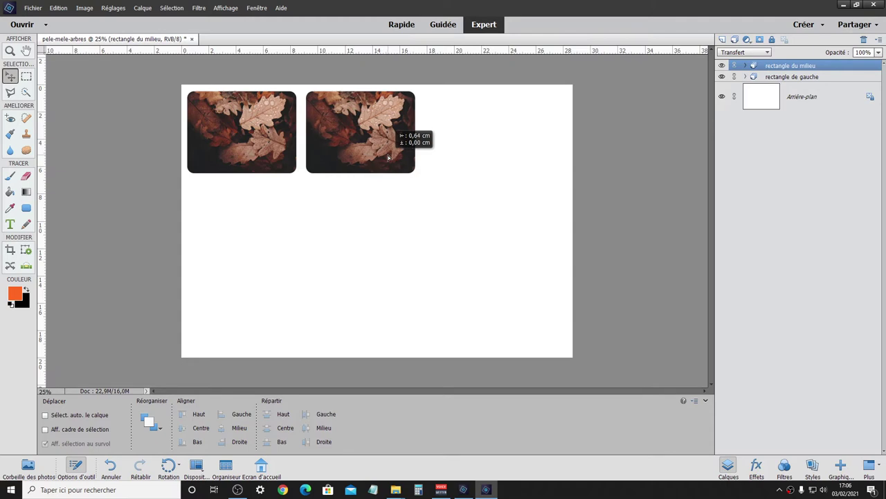
drag(387, 155, 392, 210)
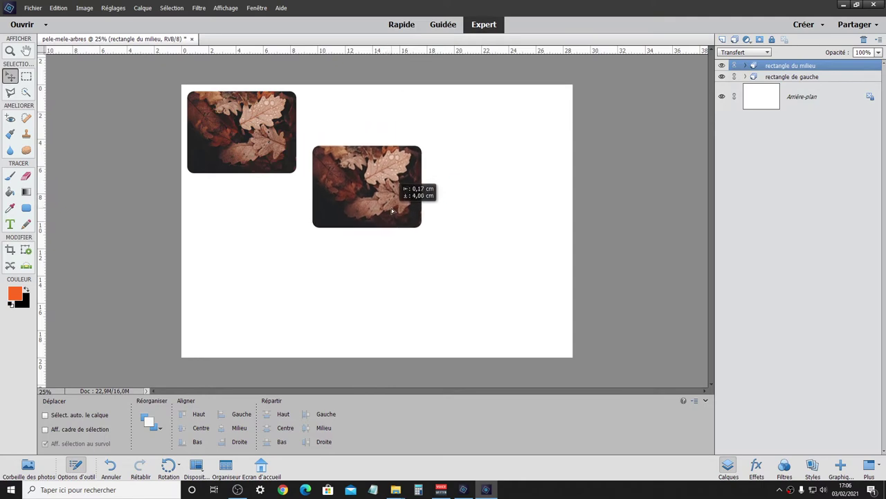
drag(392, 210, 390, 157)
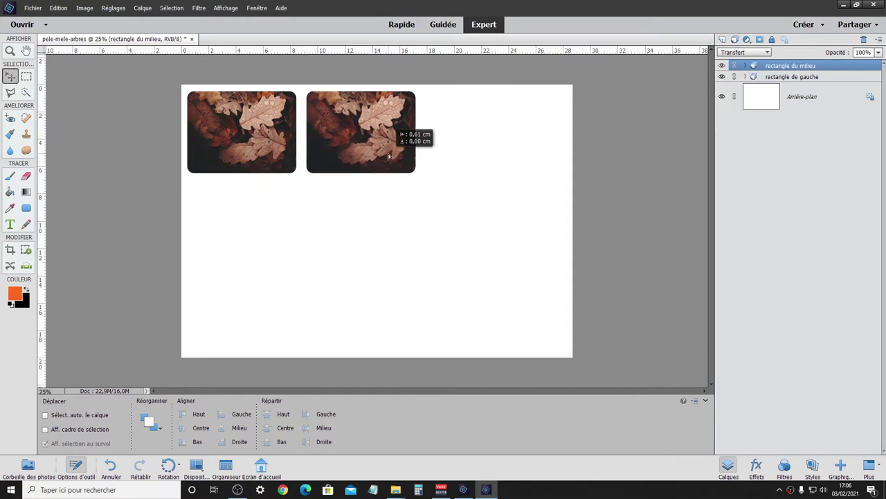
mouse_move(389, 157)
mouse_down()
mouse_move(376, 157)
mouse_move(388, 163)
mouse_up()
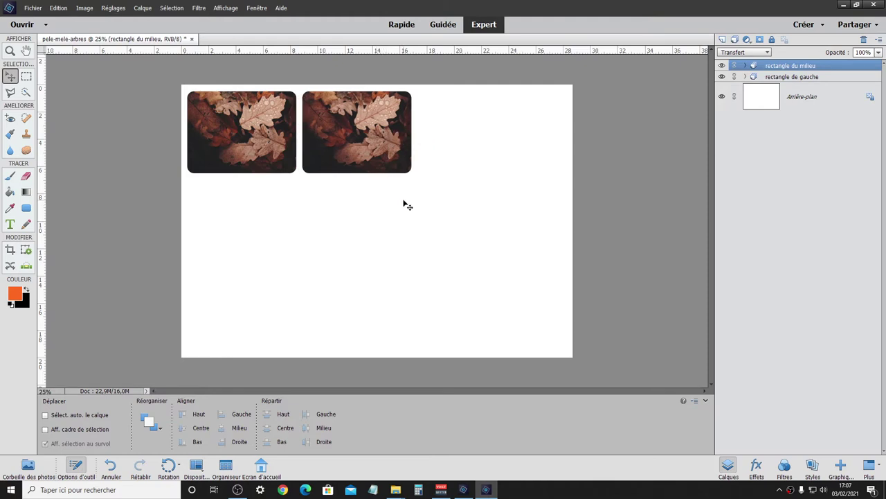
Nudge the middle frame with Shift+arrow keys until a small gap separates it from the left frame
key(shift+Right)
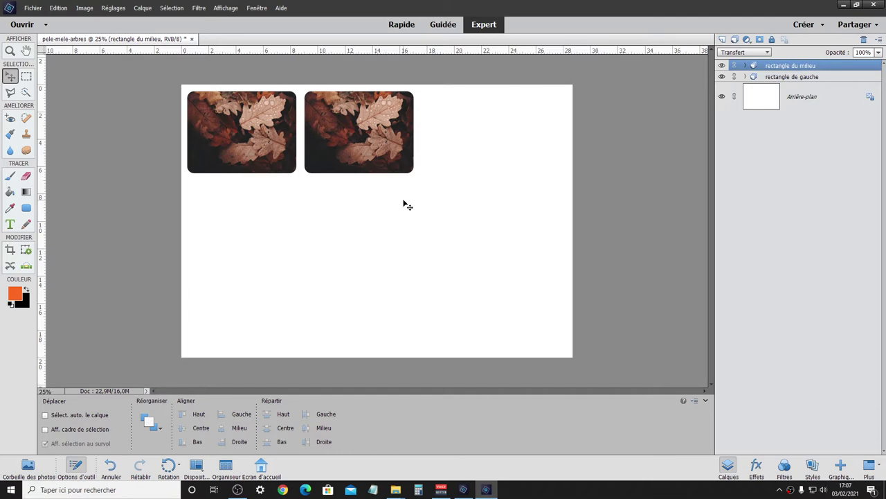
key(shift+Right)
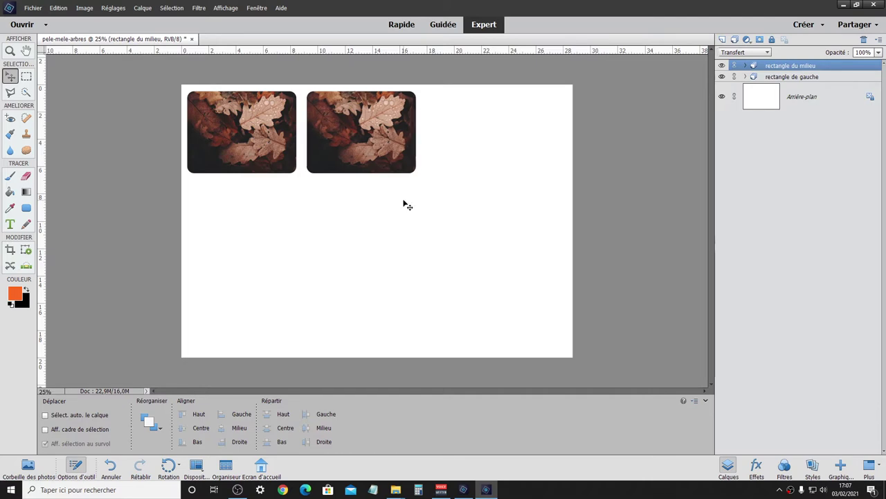
key(shift+Right)
key(shift+Right)
key(shift+Right)
key(shift+Right)
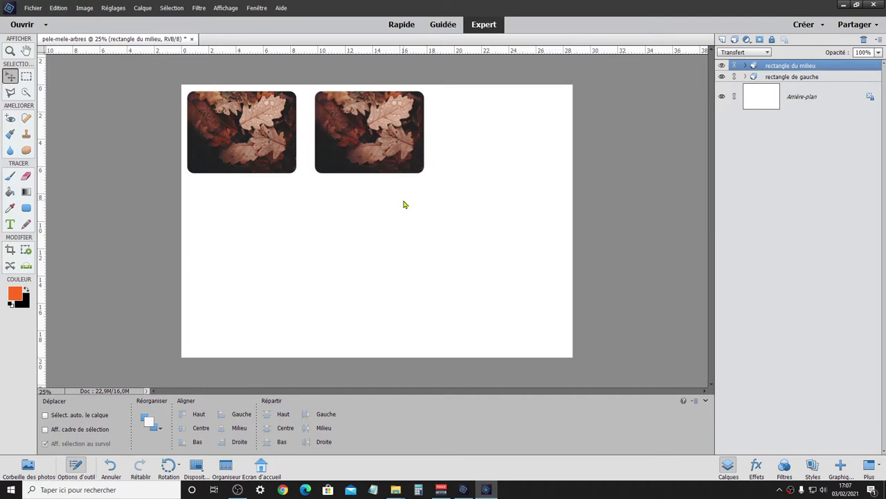
key(shift+Right)
key(shift+Right)
key(shift+Right)
key(shift+Right)
key(shift+Left)
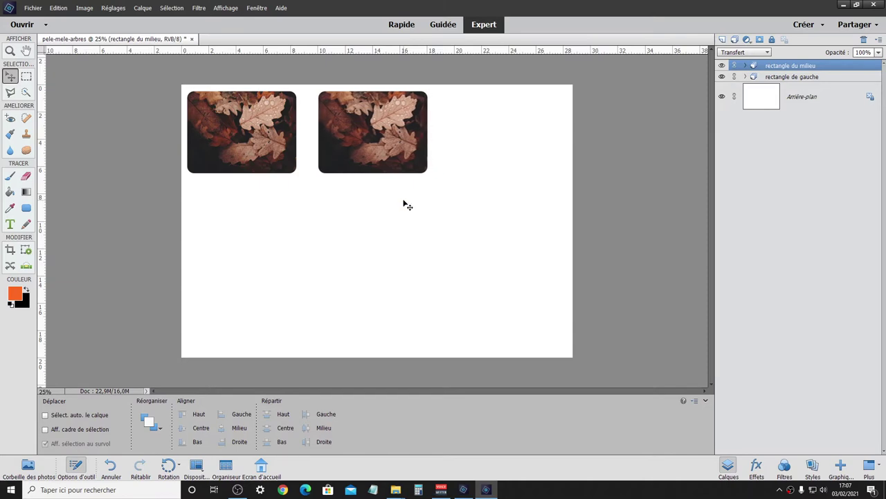
key(shift+Left)
key(shift+Left)
key(shift+Left)
key(shift+Right)
key(shift+Right)
key(shift+Right)
key(shift+Right)
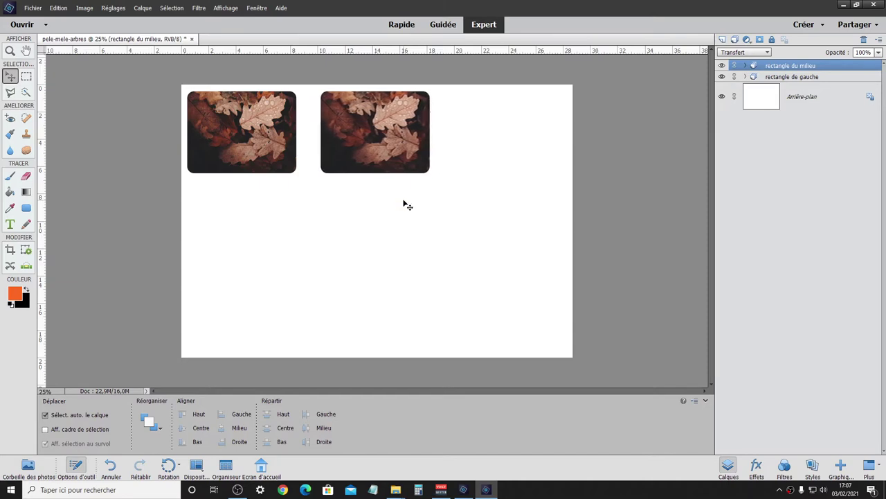
key(shift+Right)
key(shift+Right)
key(shift+Left)
key(shift+Left)
key(shift+Left)
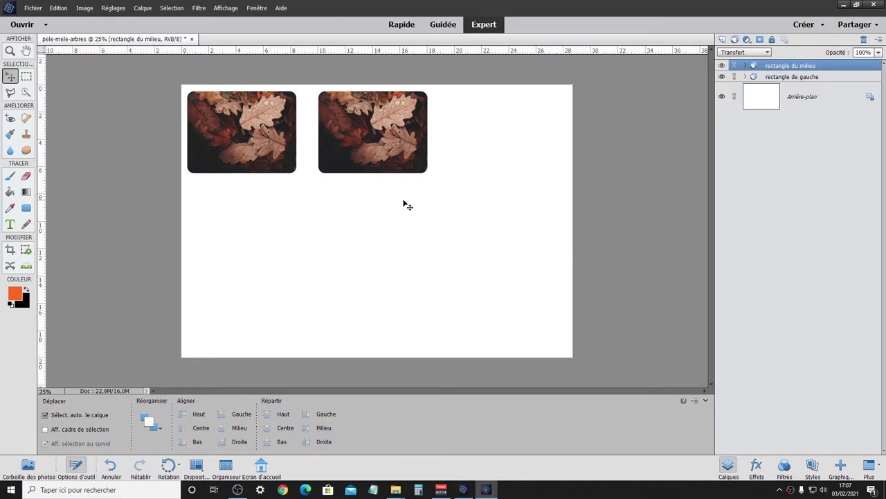
key(shift+Right)
key(shift+Right)
key(shift+Right)
key(shift+Right)
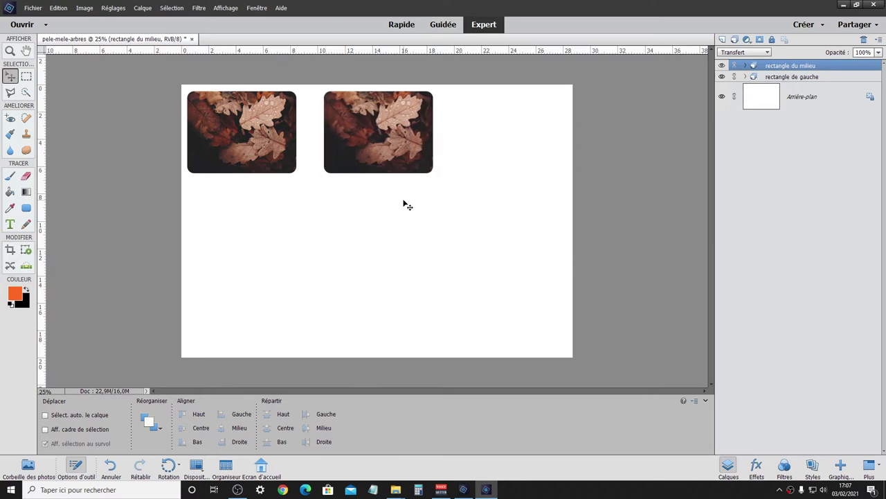
key(shift+Right)
key(shift+Right)
key(shift+Right)
key(shift+Right)
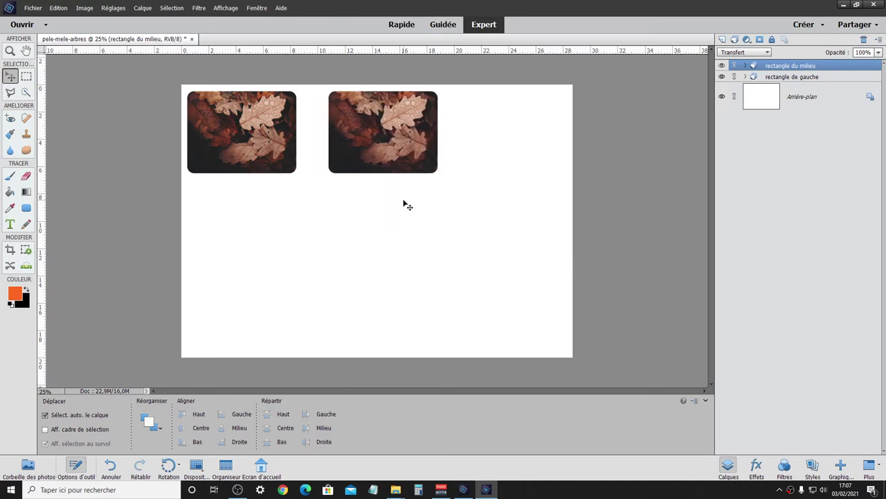
key(shift+Right)
key(shift+Right)
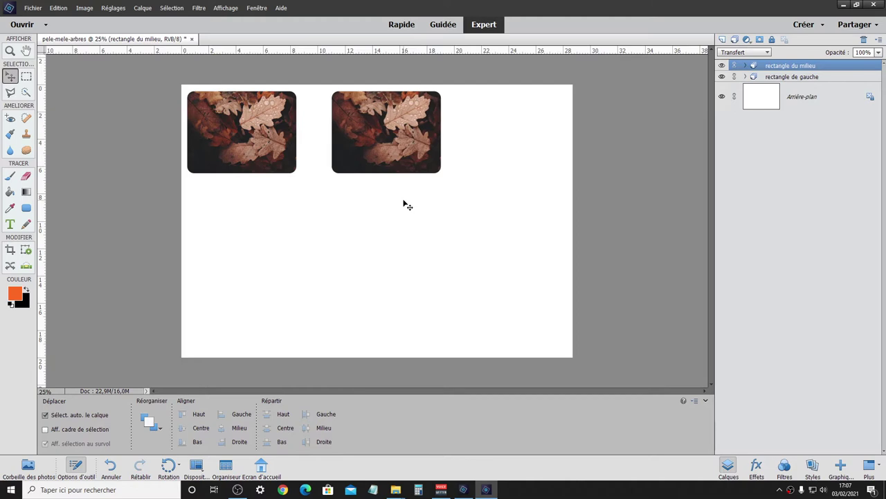
key(shift+Left)
key(shift+Left)
key(shift+Left)
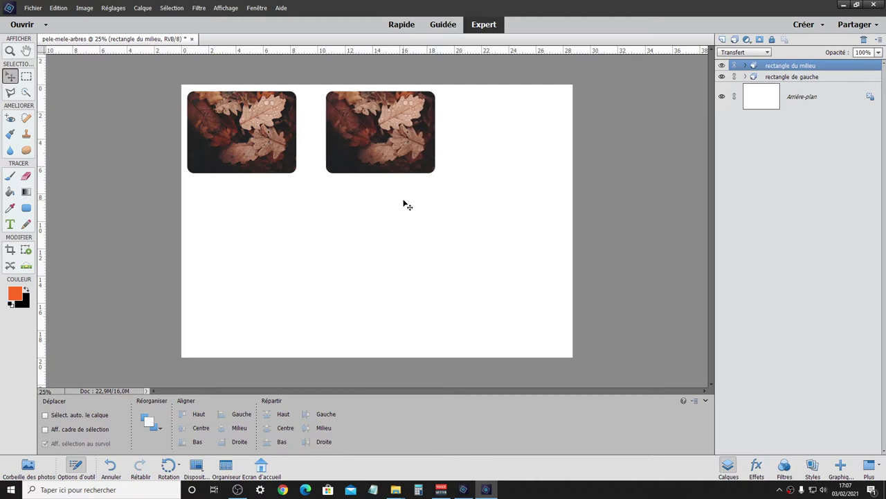
key(shift+Left)
key(shift+Left)
key(shift+Left)
key(shift+Left)
key(shift+Left)
key(shift+Left)
key(shift+Left)
key(shift+Left)
key(shift+Left)
key(shift+Left)
key(shift+Left)
key(shift+Left)
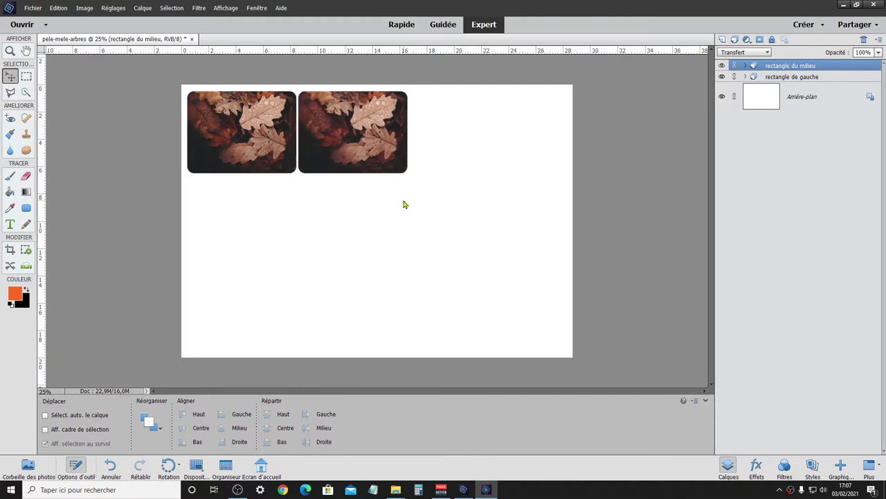
key(shift+Left)
key(shift+Right)
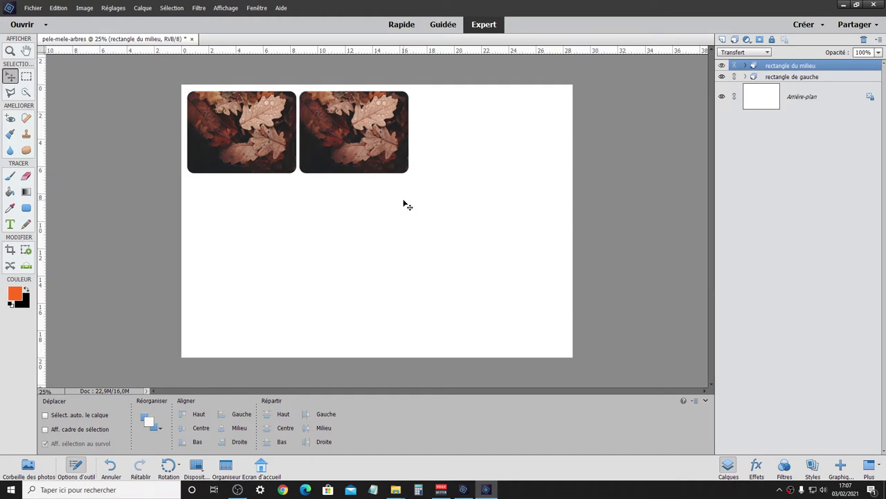
key(shift+Right)
key(shift+Right)
key(shift+Right)
key(shift+Right)
key(shift+Right)
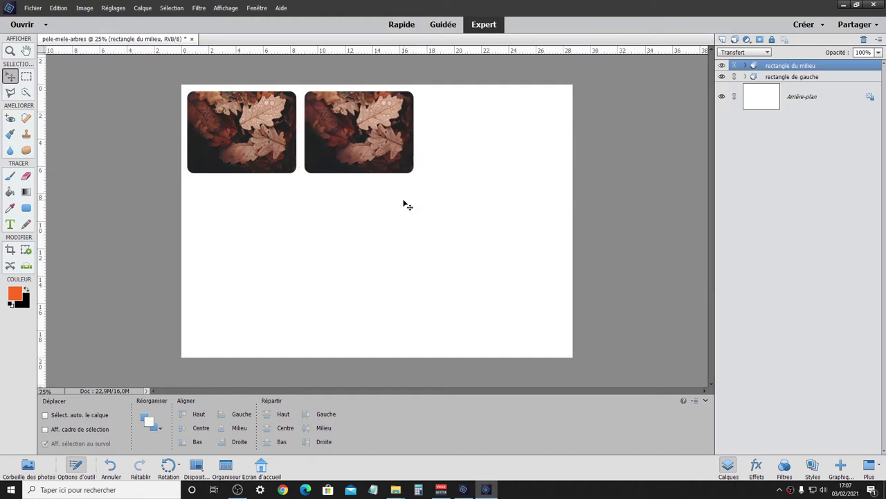
key(shift+Right)
key(shift+Right)
key(shift+Right)
key(shift+Right)
key(shift+Right)
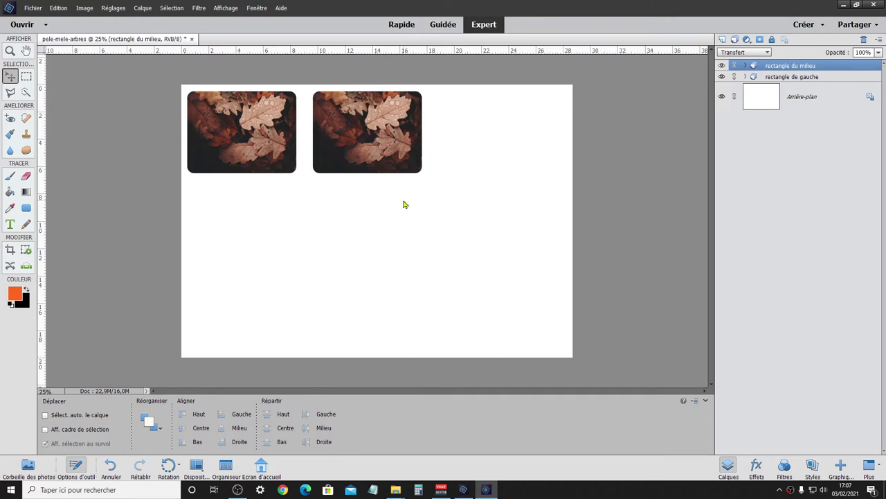
key(shift+Right)
key(shift+Right)
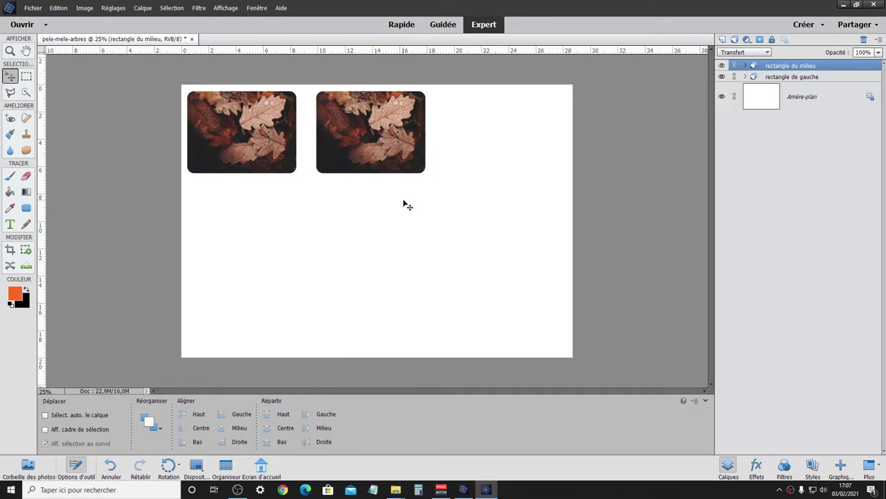
key(Left)
key(Left)
key(Left)
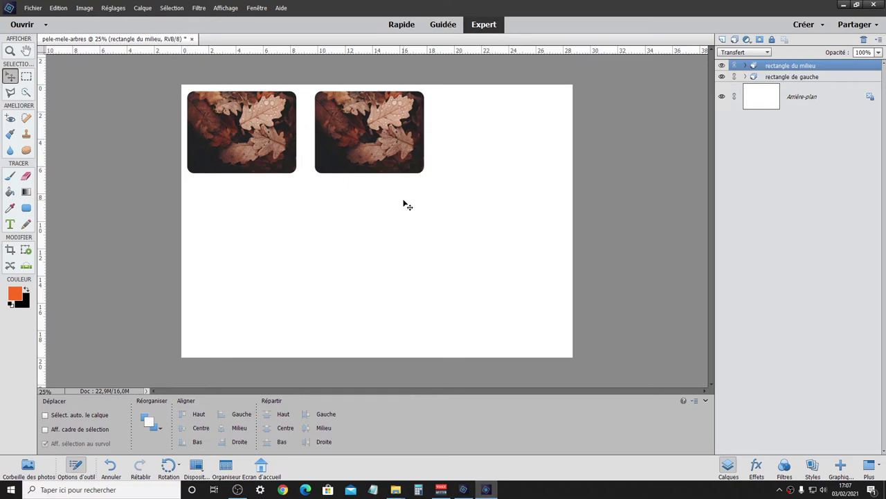
key(shift+Left)
key(shift+Left)
key(shift+Left)
key(shift+Left)
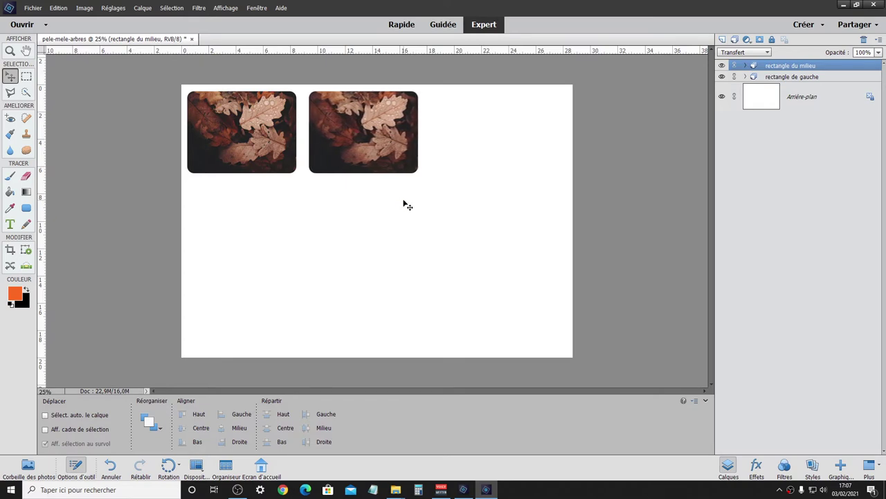
Turn on the canvas grid and zoom in on the two leaf frames
click(235, 8)
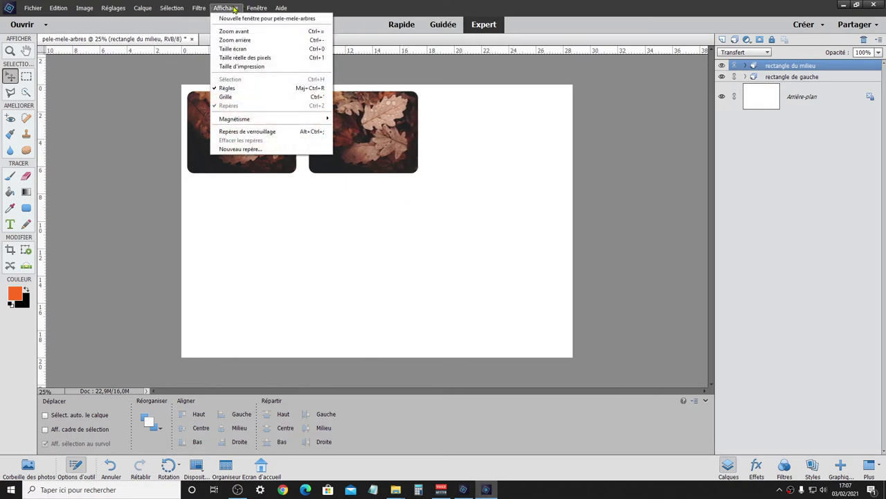
click(243, 98)
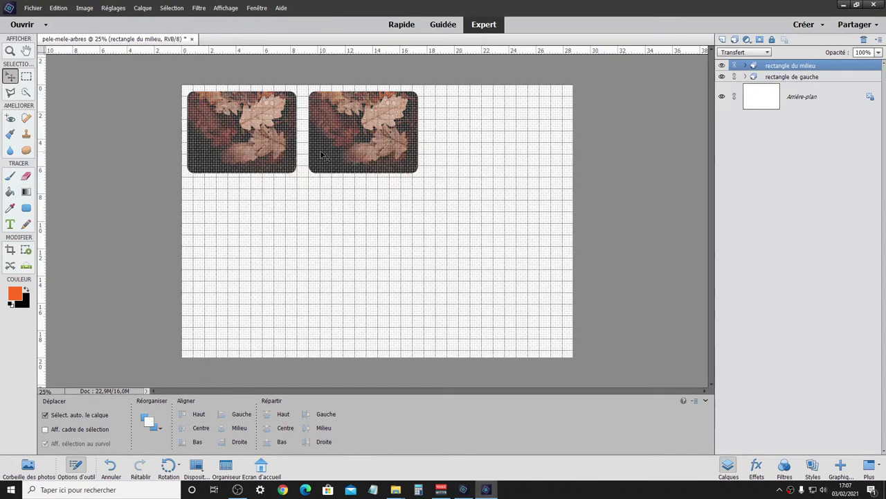
key(ctrl+plus)
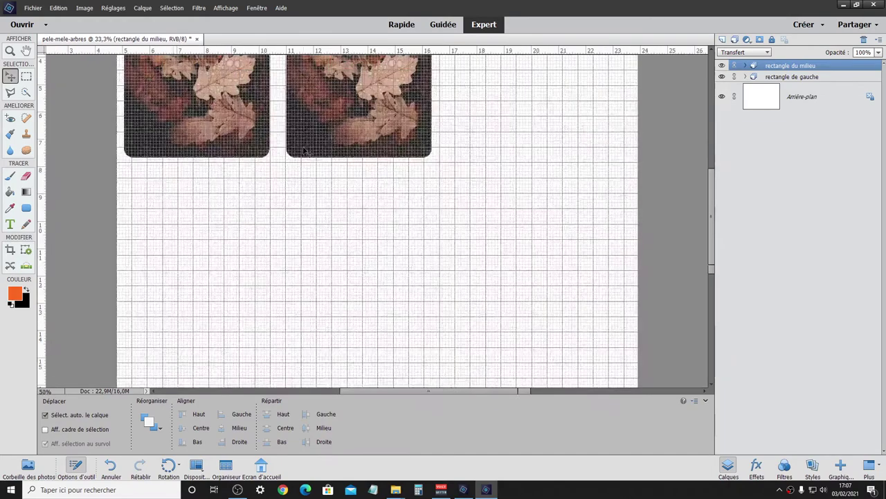
key(ctrl+plus)
key(ctrl+plus)
scroll(372, 186, down, 1)
scroll(372, 185, up, 2)
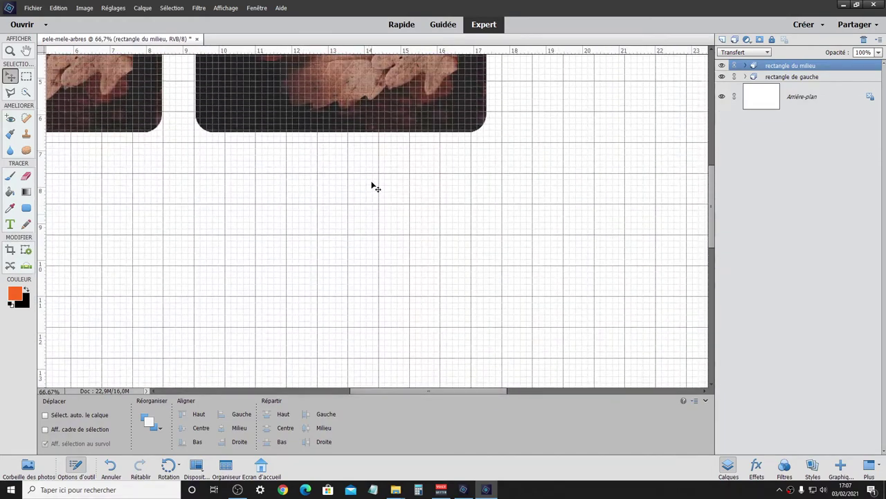
scroll(372, 186, up, 2)
scroll(372, 186, up, 2)
scroll(372, 186, up, 2)
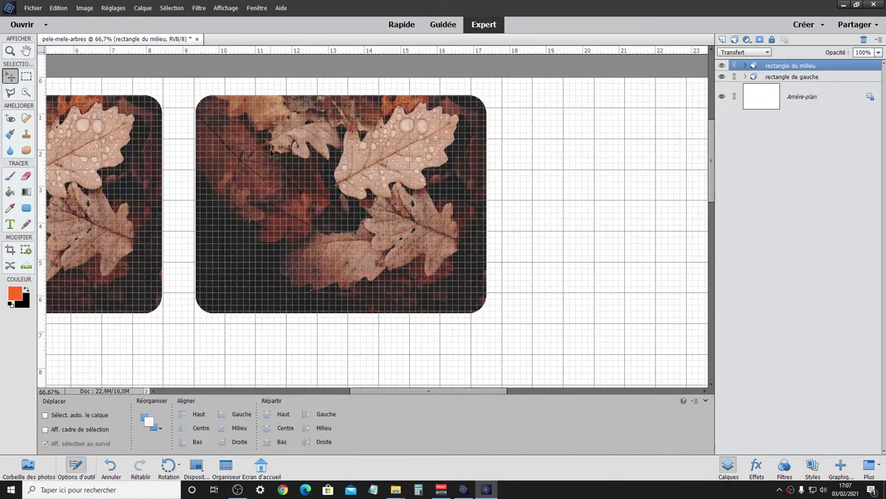
Fine-tune the middle frame pixel by pixel, leaving roughly a 1 cm gap from the left frame
key(Left)
key(Left)
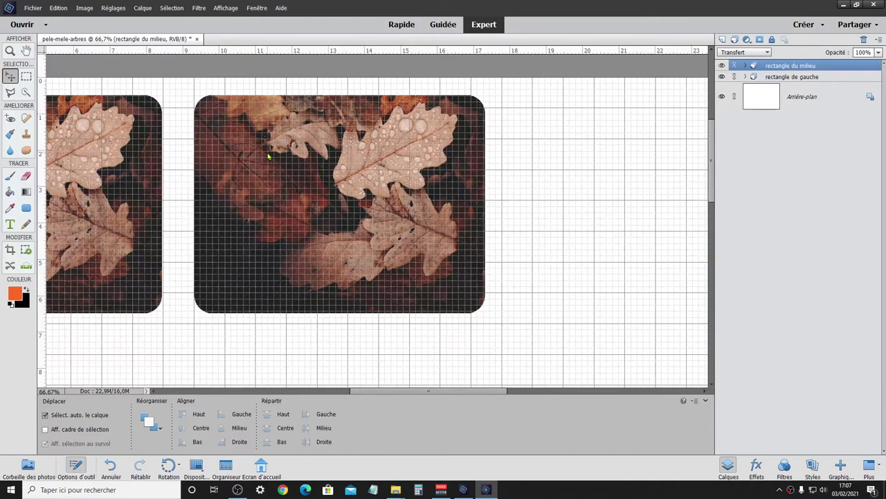
key(Right)
key(Left)
key(Left)
key(Down)
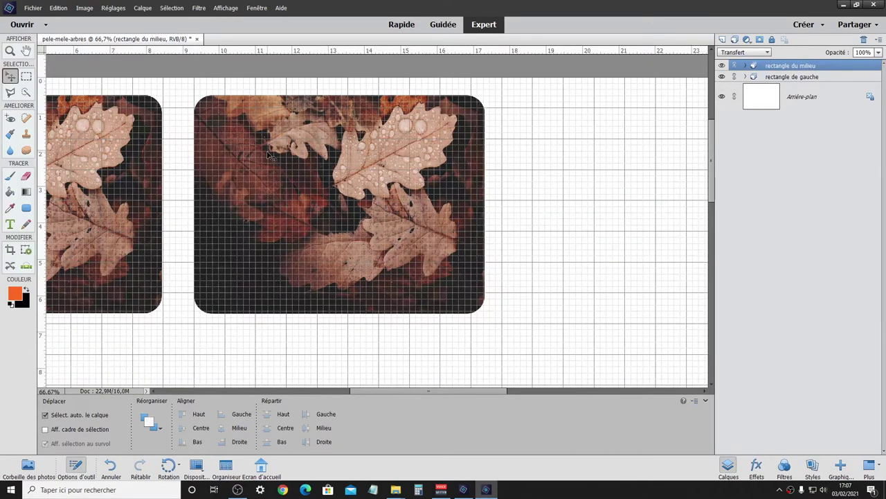
key(Up)
key(Right)
key(Right)
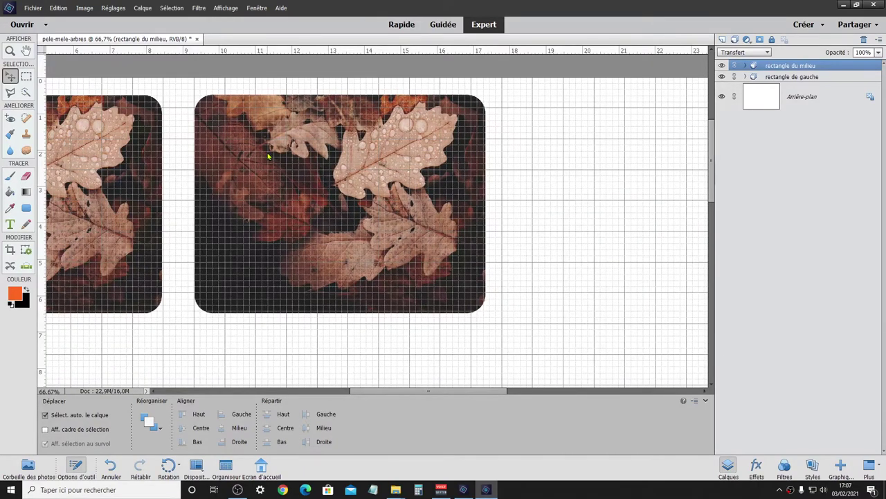
key(Left)
key(Left)
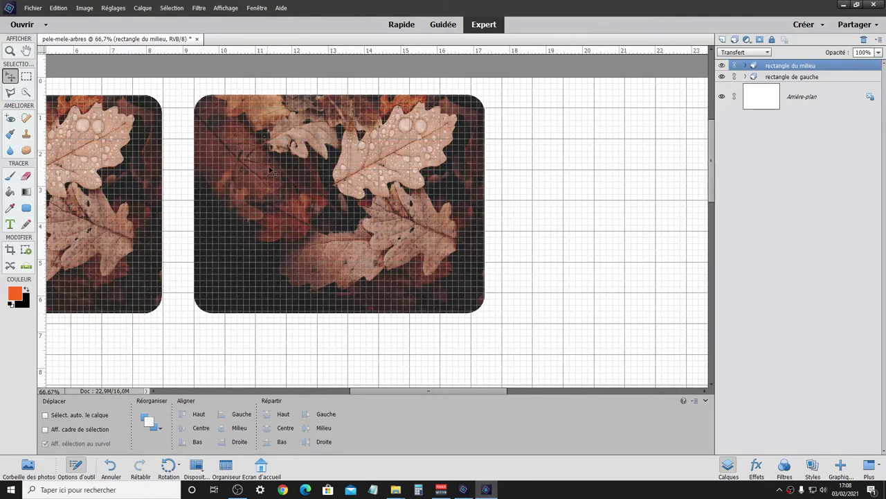
click(226, 8)
mouse_move(235, 119)
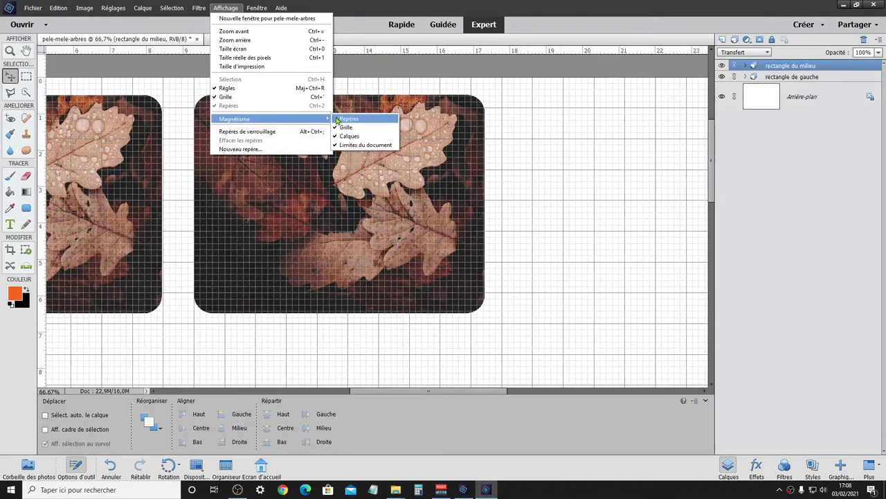
Zoom back out and hide the grid with Ctrl+' to show the plain white page
click(371, 25)
key(ctrl+minus)
key(ctrl+minus)
key(ctrl+minus)
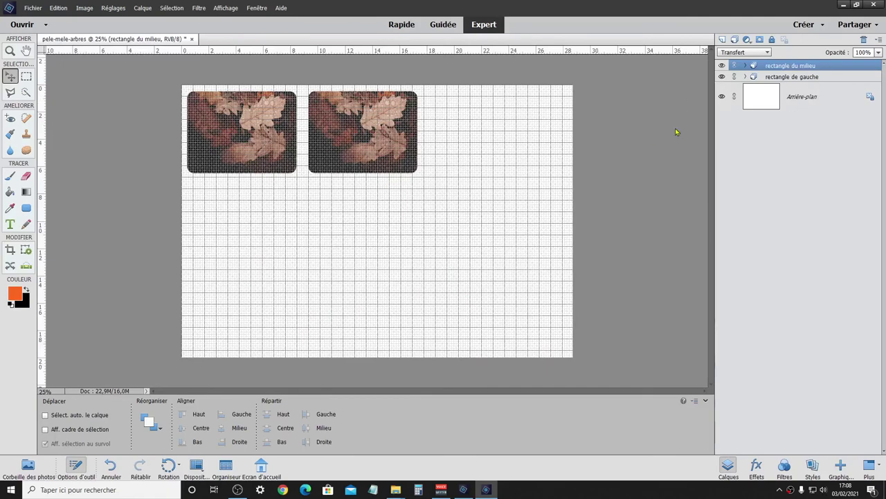
click(225, 8)
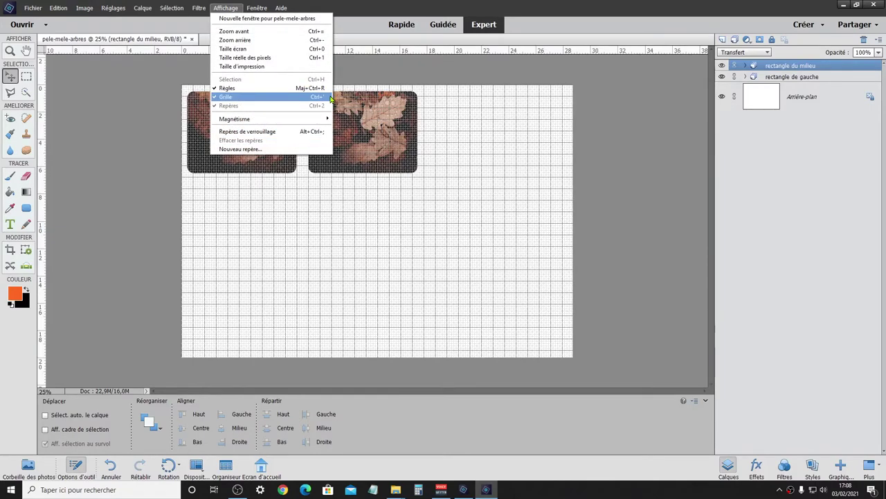
click(361, 26)
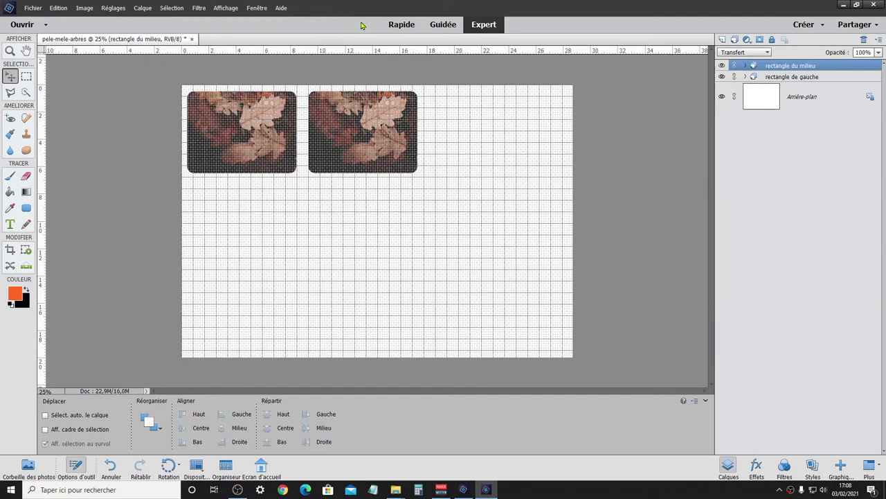
key(ctrl+apostrophe)
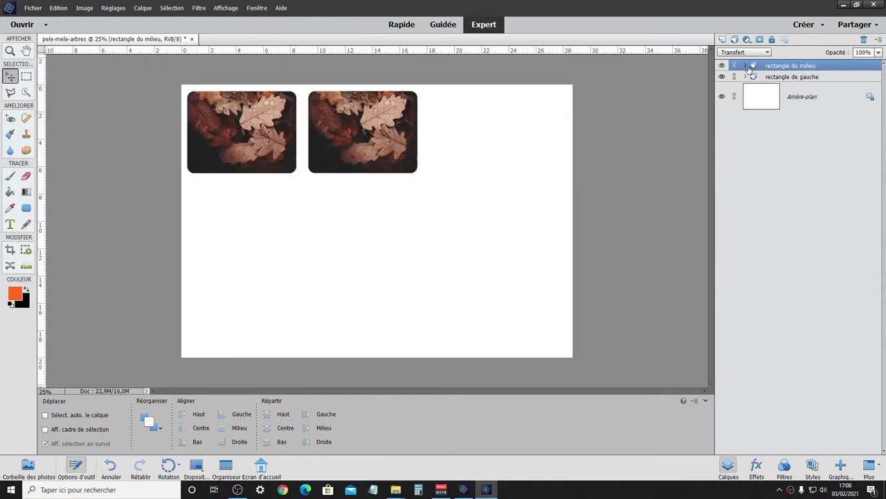
Begin duplicating the 'rectangle du milieu' group, then abandon the unfinished copy name
right_click(780, 67)
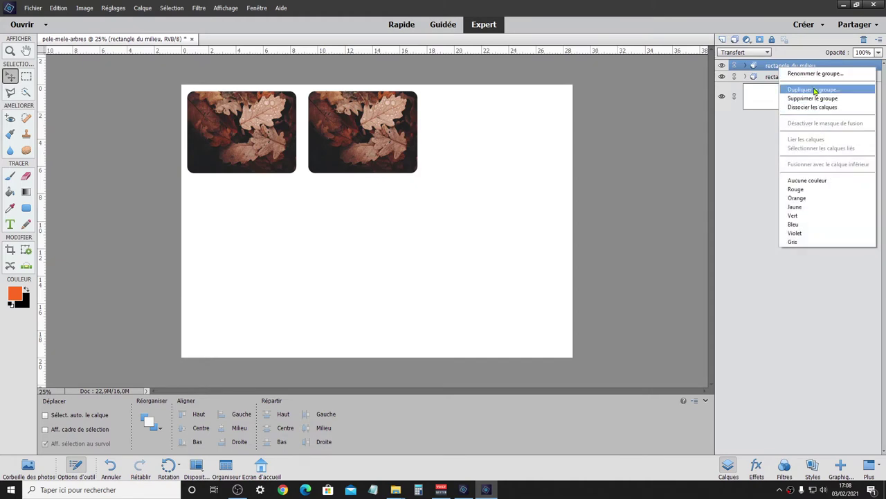
click(815, 90)
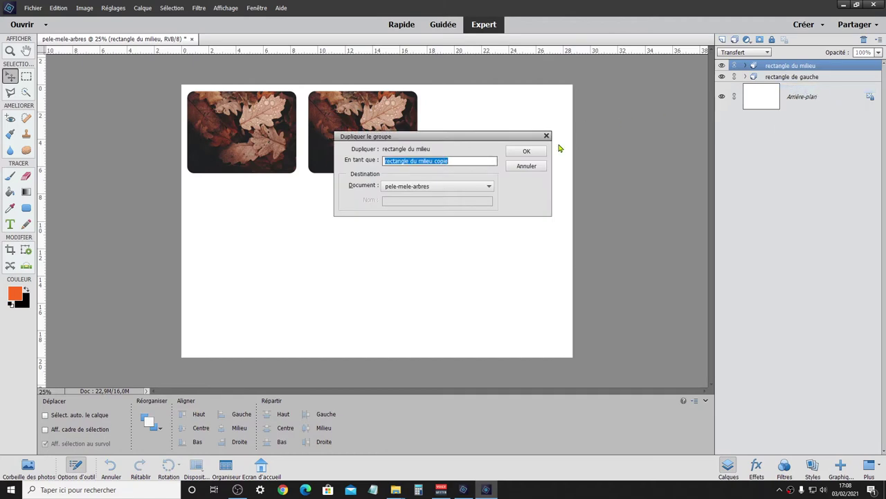
key(BackSpace)
text(recta)
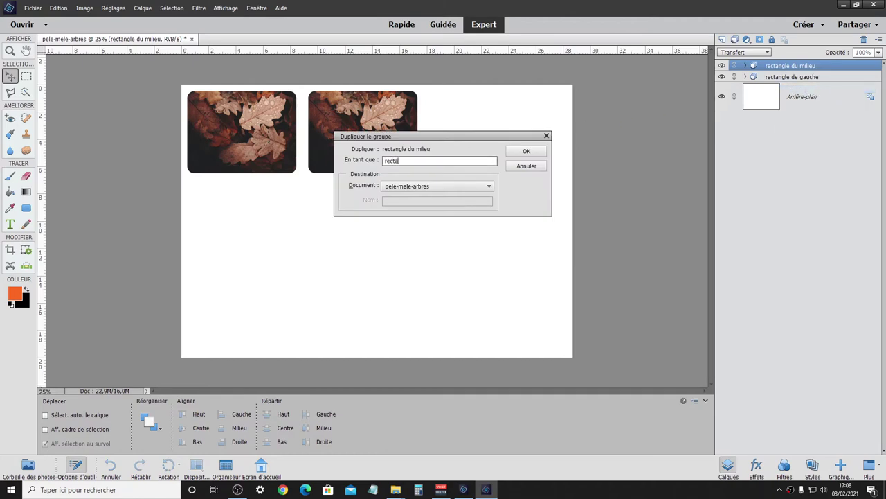
key(Return)
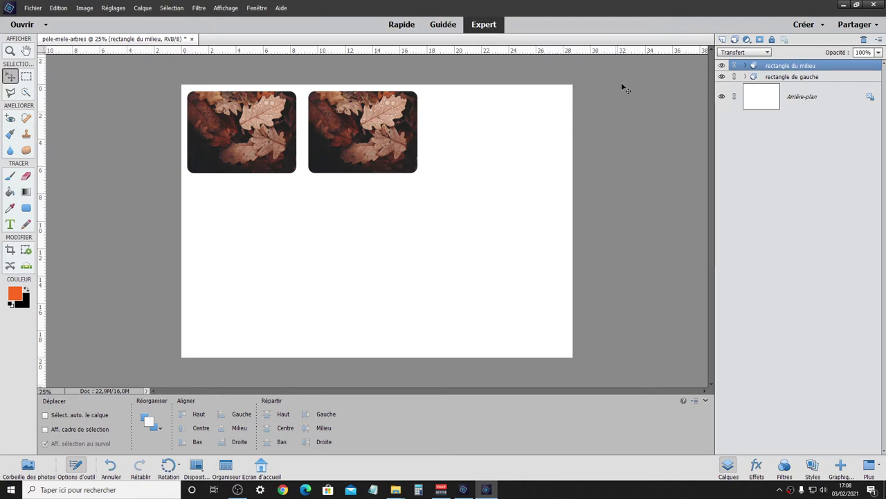
Duplicate 'rectangle du milieu' as a new group named 'rectangle de droite'
right_click(778, 67)
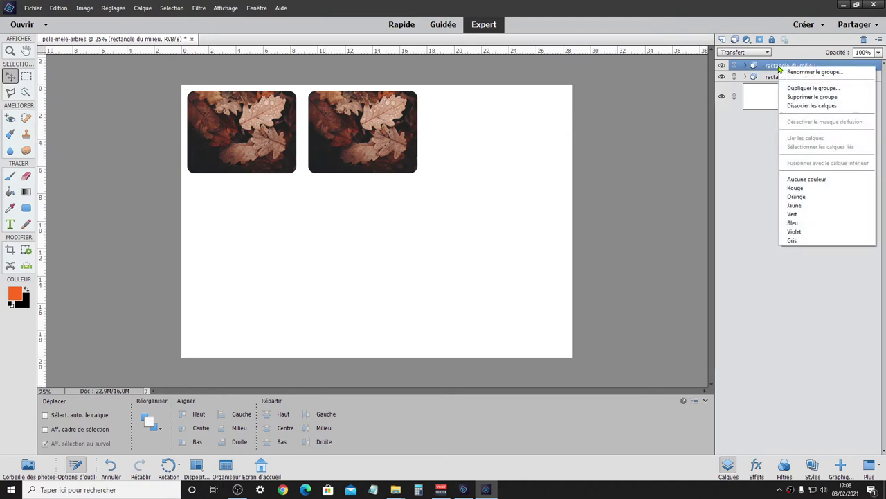
click(807, 88)
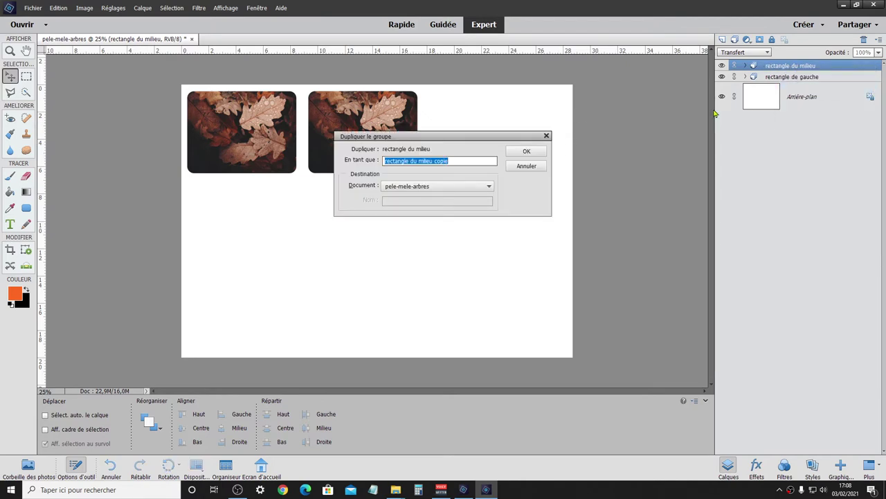
click(478, 161)
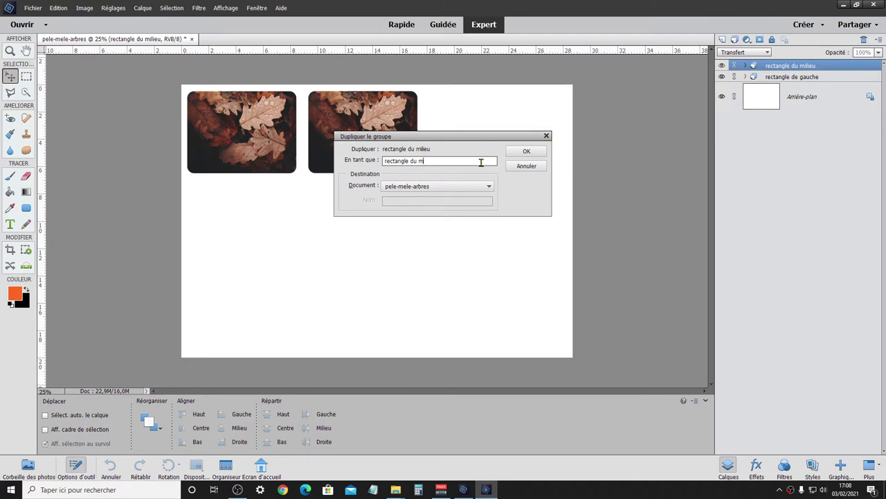
key(BackSpace)
key(BackSpace)
key(BackSpace)
text(dr)
text(oite)
key(Return)
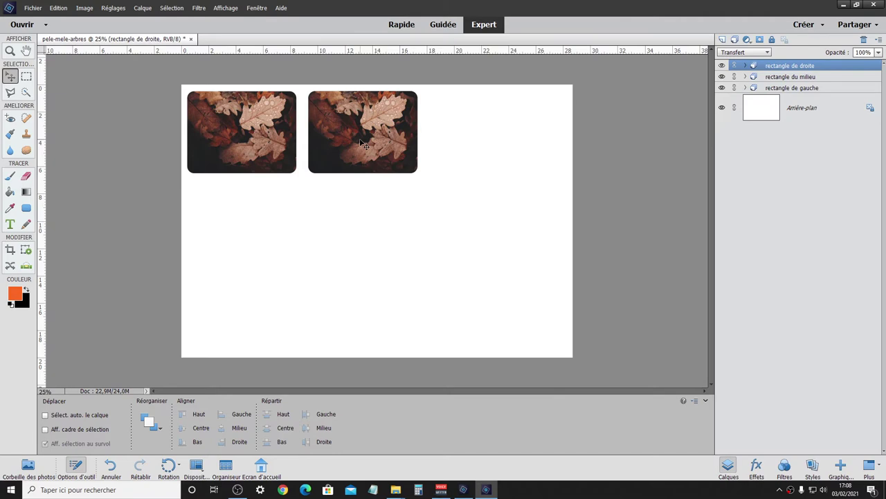
Slide the 'rectangle de droite' frame right with six Shift+Right nudges into third position
key(shift+Right)
key(shift+Right)
key(shift+Right)
key(shift+Right)
key(shift+Right)
key(shift+Right)
key(shift+Right)
key(shift+Right)
key(shift+Right)
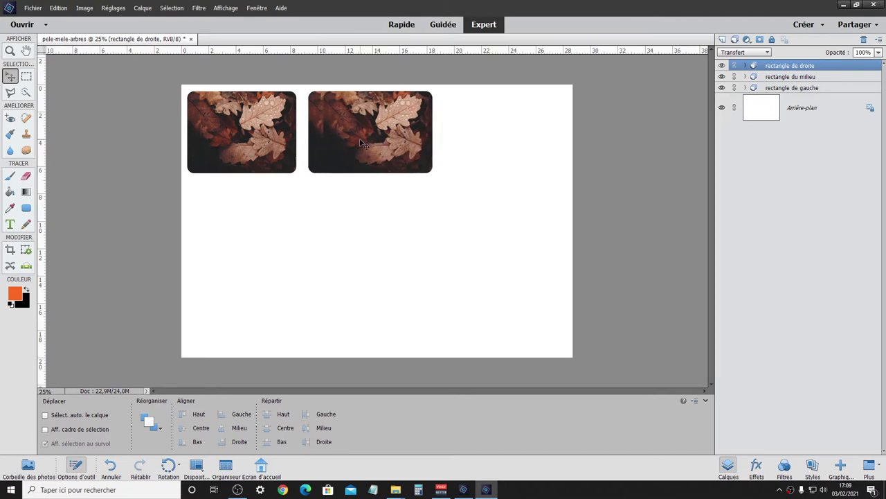
key(shift+Right)
key(shift+Right)
key(shift+Right)
key(shift+Right)
key(shift+Right)
key(shift+Right)
key(shift+Right)
key(shift+Right)
key(shift+Right)
key(shift+Right)
key(shift+Right)
key(shift+Right)
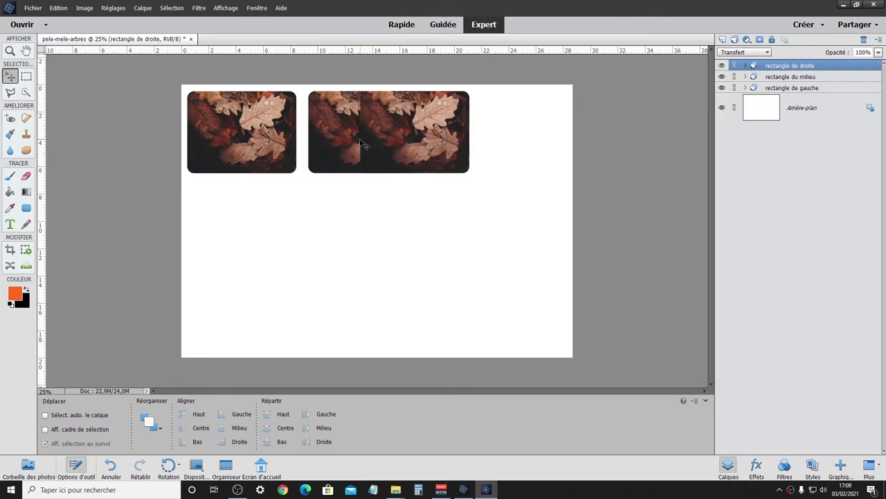
key(shift+Right)
key(shift+Right)
key(shift+Right)
key(shift+Right)
key(shift+Right)
key(shift+Right)
key(shift+Right)
key(shift+Right)
key(shift+Right)
key(shift+Right)
key(shift+Right)
key(shift+Right)
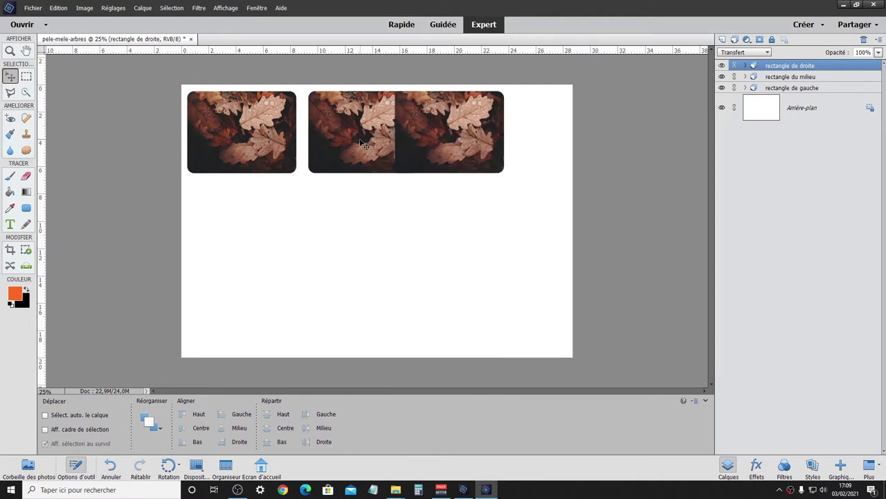
key(shift+Right)
key(shift+Right)
key(shift+Right)
key(shift+Right)
key(shift+Right)
key(shift+Right)
key(shift+Right)
key(shift+Right)
key(shift+Right)
key(shift+Right)
key(shift+Right)
key(shift+Right)
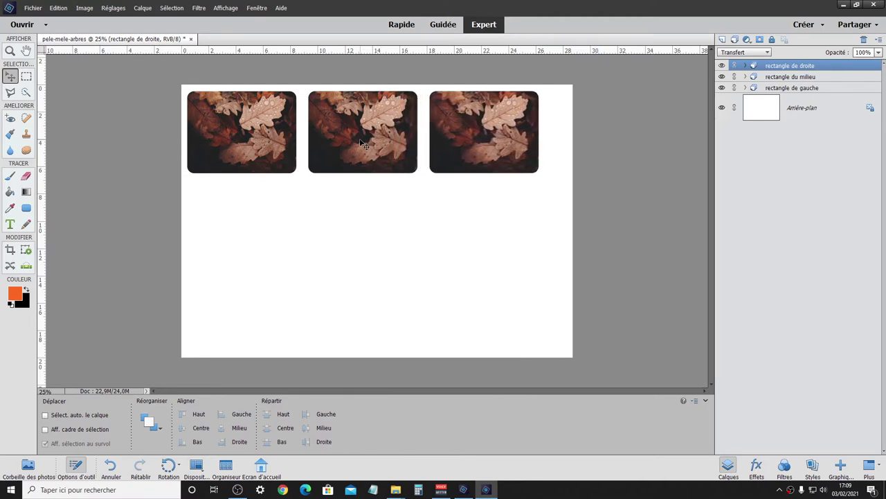
key(shift+Right)
key(shift+Right)
key(shift+Right)
key(shift+Right)
key(shift+Right)
key(shift+Right)
key(shift+Right)
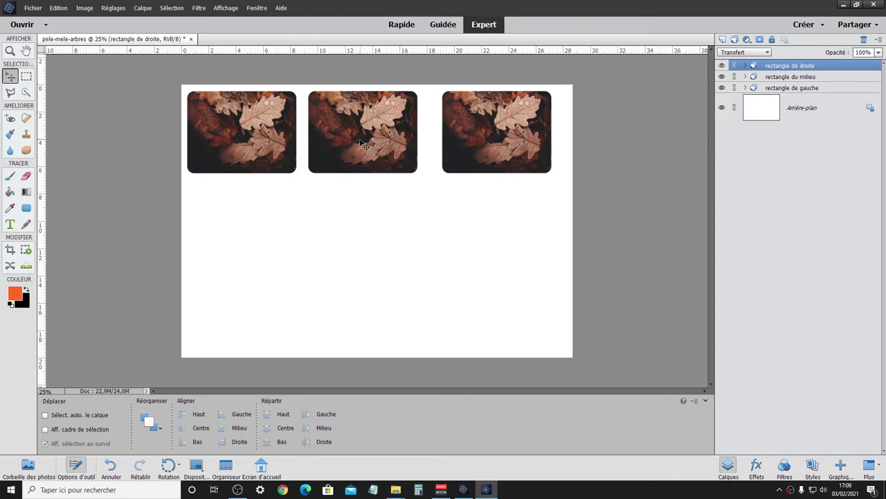
key(shift+Right)
key(shift+Right)
key(shift+Right)
key(shift+Right)
key(shift+Right)
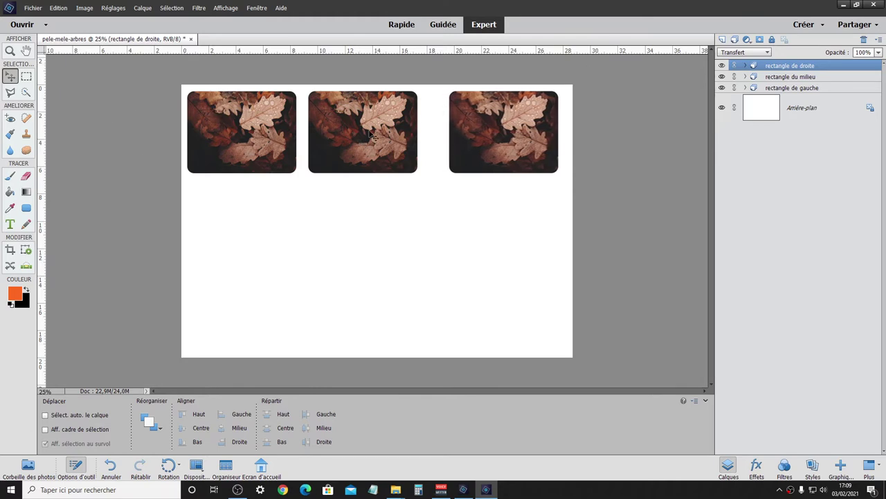
Turn on the grid via Affichage > Grille and nudge the right frame slightly right
click(223, 9)
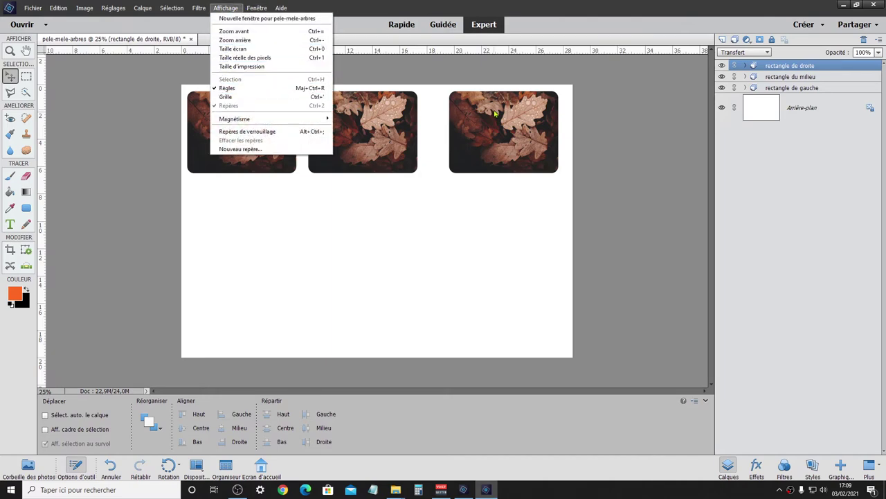
click(227, 96)
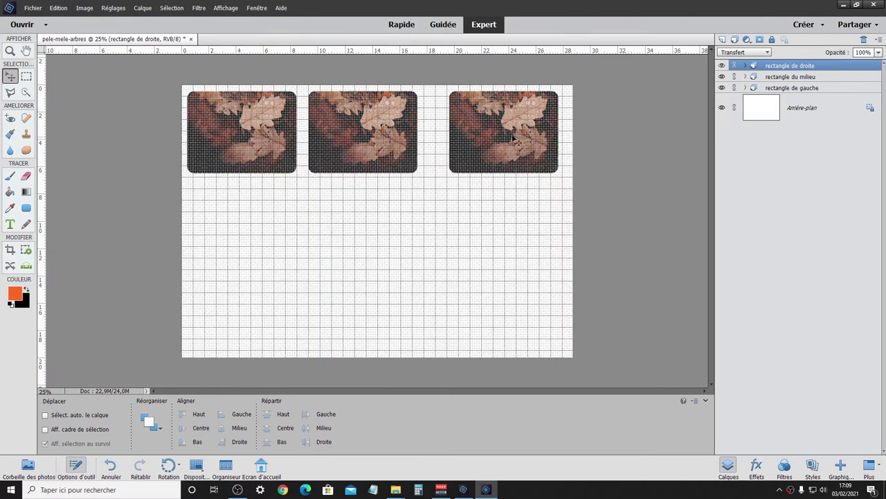
key(shift+Right)
key(shift+Right)
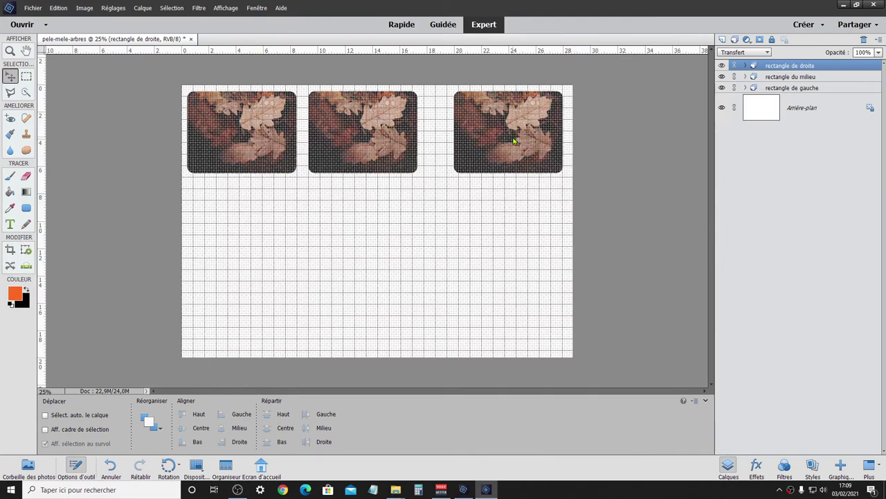
key(ctrl)
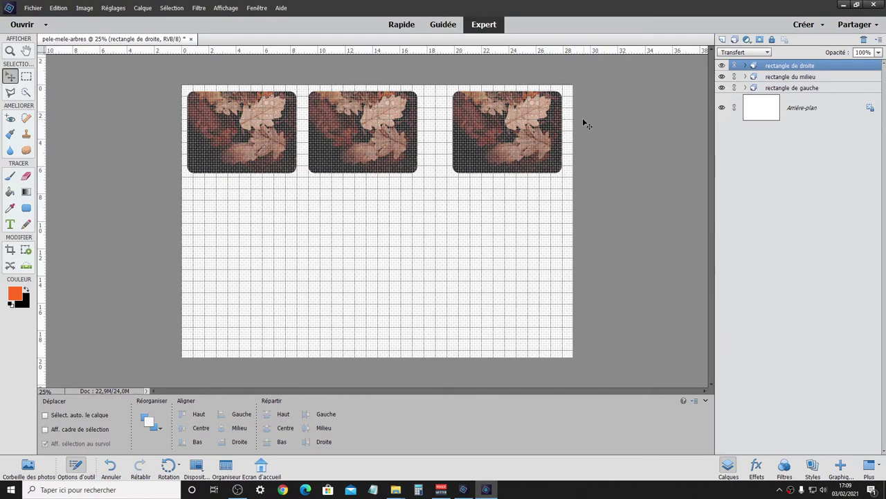
Zoom in on the right leaf frame and nudge it slightly right
scroll(582, 142, up, 1)
scroll(612, 137, up, 1)
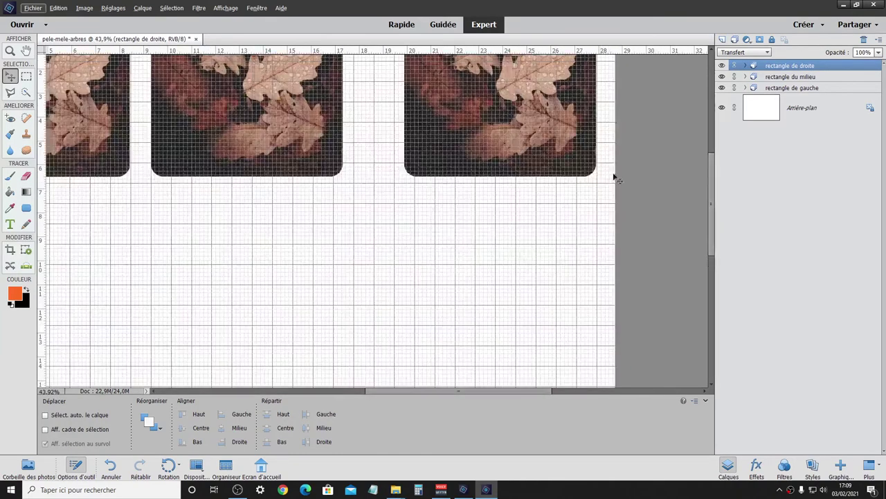
scroll(614, 176, up, 1)
scroll(639, 162, up, 1)
scroll(606, 167, up, 1)
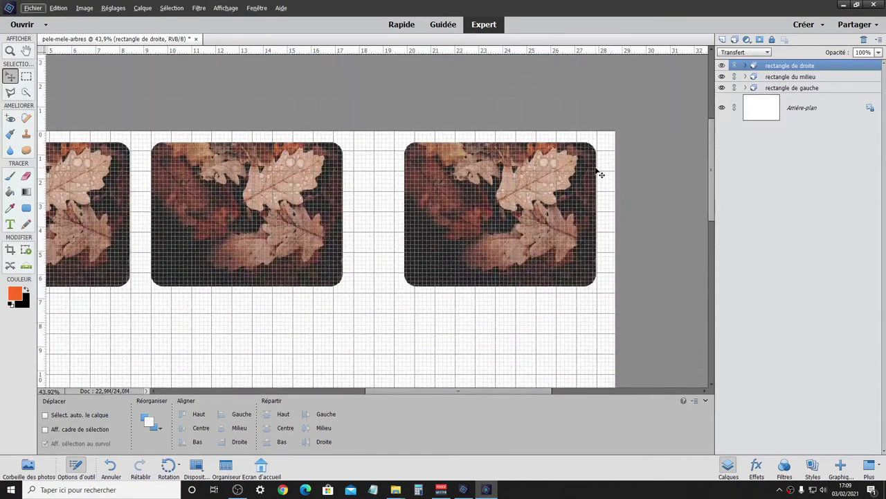
key(Right)
key(Right)
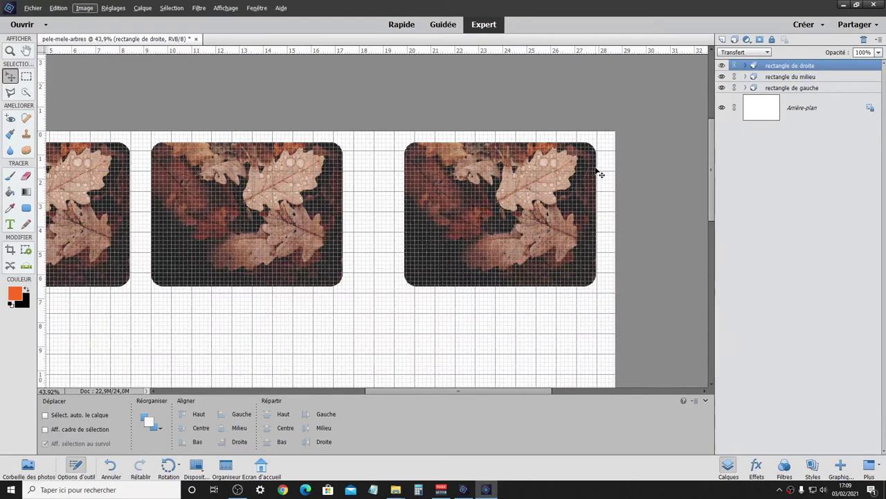
key(Escape)
key(Right)
key(Right)
key(Left)
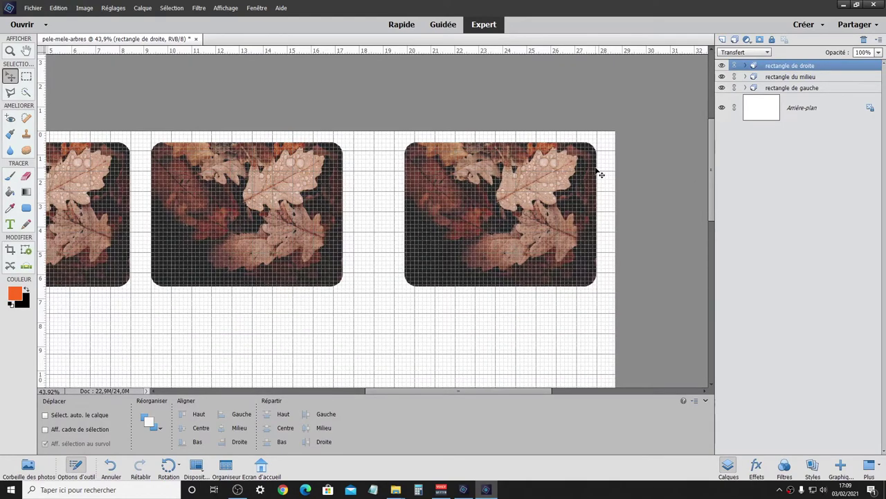
key(Right)
scroll(601, 175, left, 1)
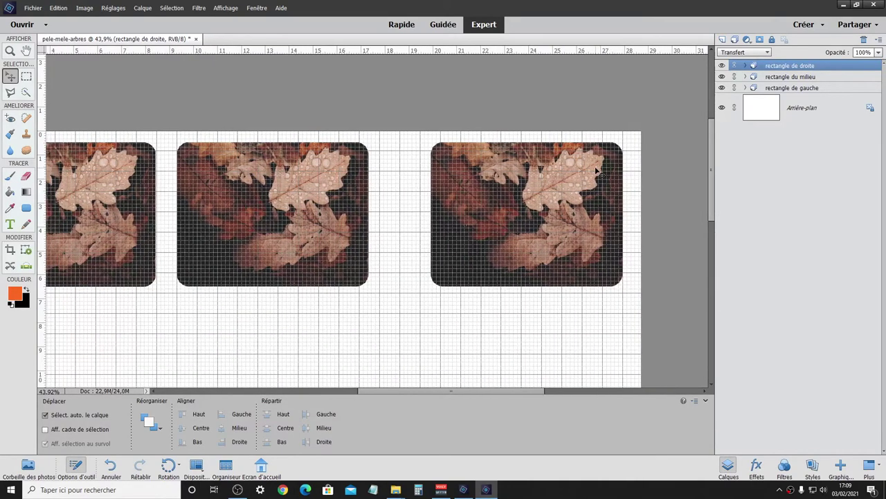
Shift the right leaf frame a few pixels down, then zoom back out with Ctrl+-
scroll(633, 169, up, 2)
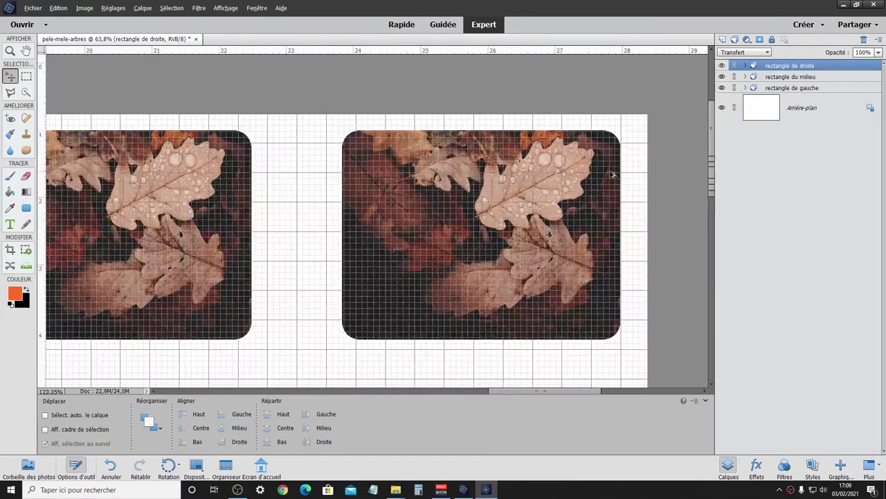
scroll(612, 175, up, 5)
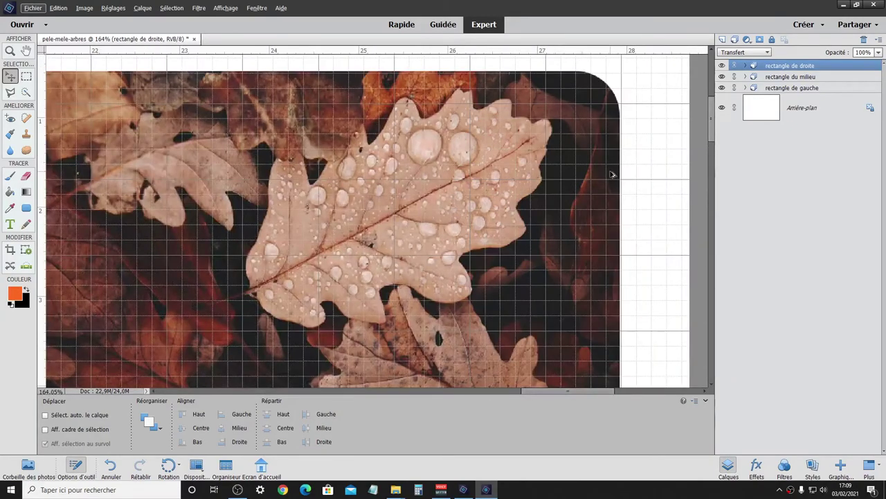
key(Right)
key(Right)
key(Right)
key(Right)
key(Right)
key(Right)
key(Right)
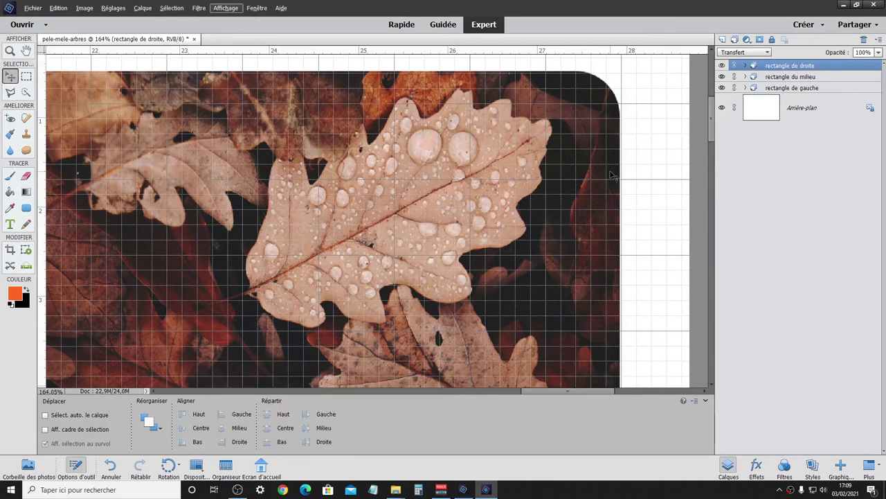
key(Escape)
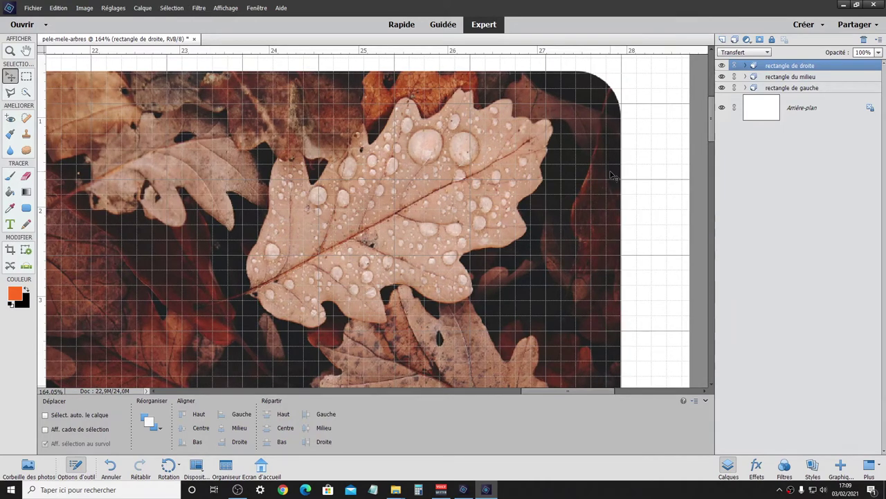
key(Down)
key(Down)
key(Down)
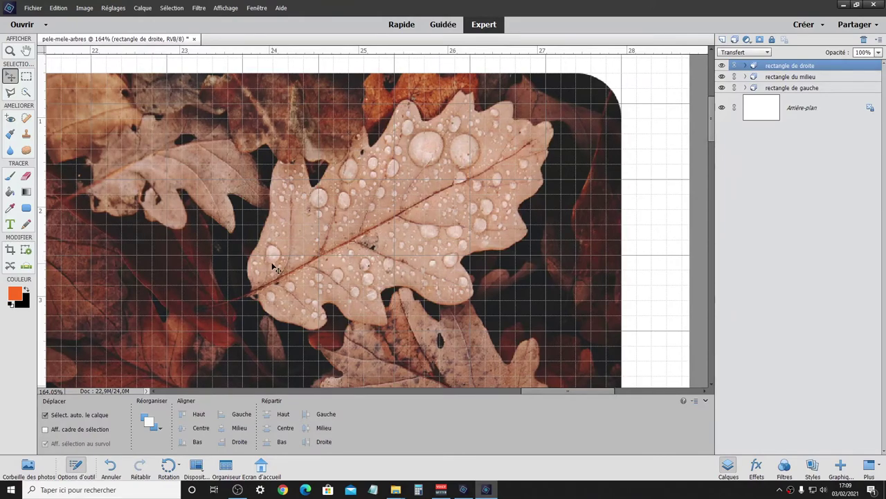
scroll(275, 268, right, 2)
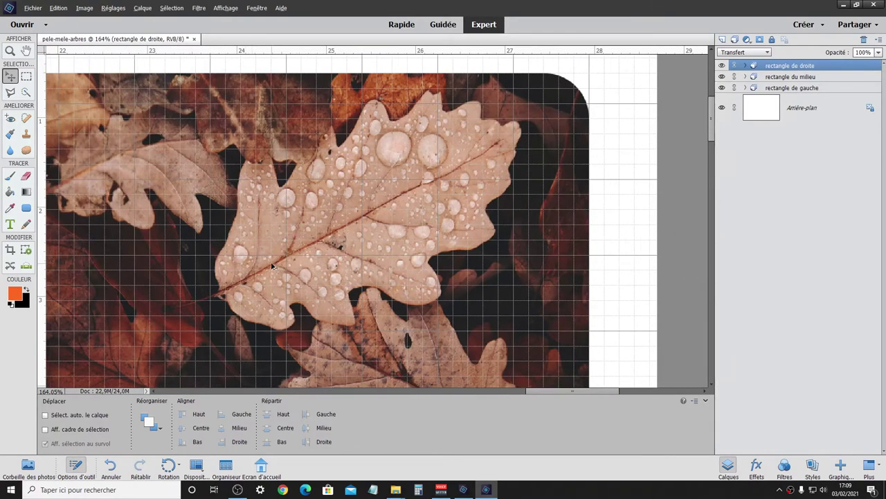
scroll(272, 265, down, 1)
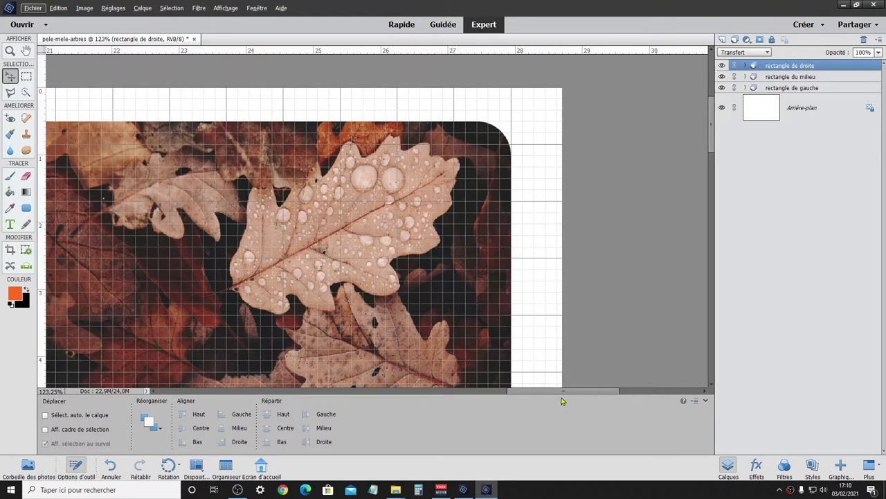
drag(554, 392, 279, 372)
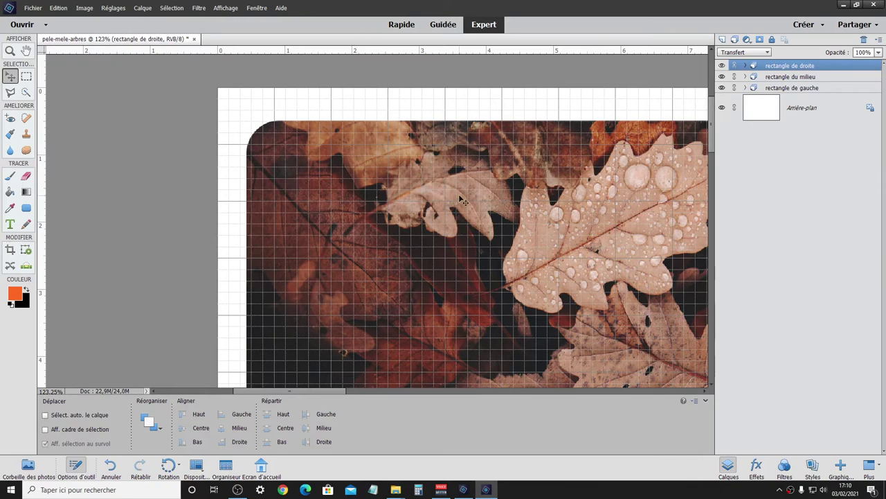
key(ctrl+minus)
key(ctrl+minus)
key(ctrl+minus)
key(ctrl+minus)
key(ctrl+minus)
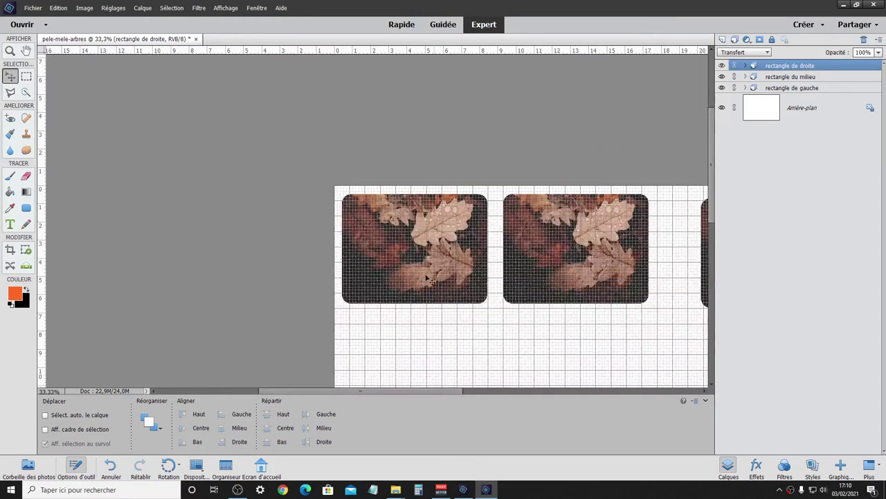
Bring the canvas back into view and turn off the grid via Affichage > Grille
scroll(495, 275, down, 1)
drag(452, 392, 494, 392)
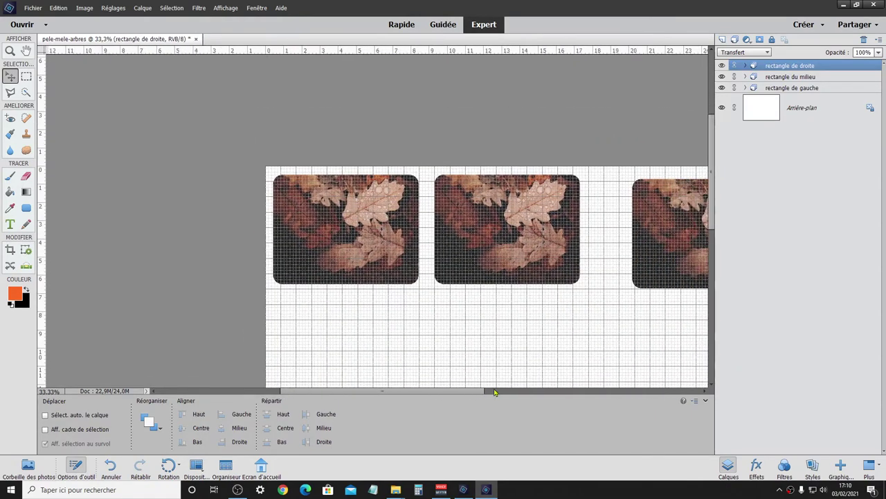
click(494, 392)
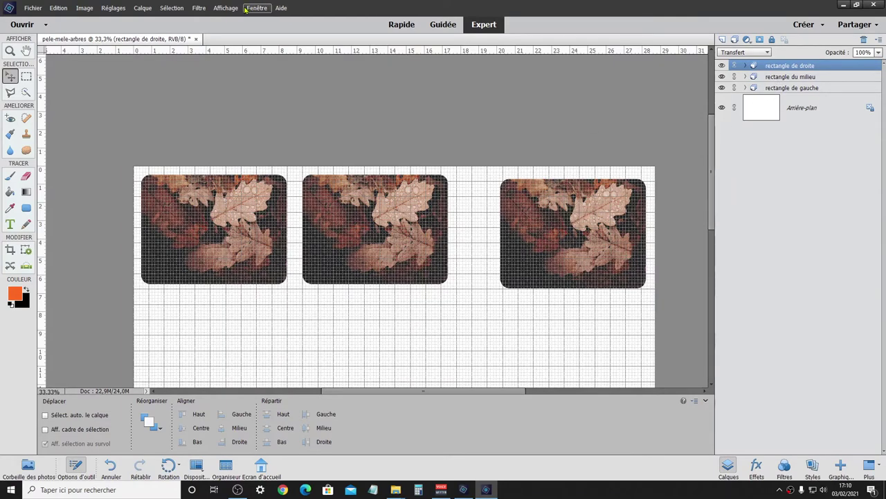
click(226, 7)
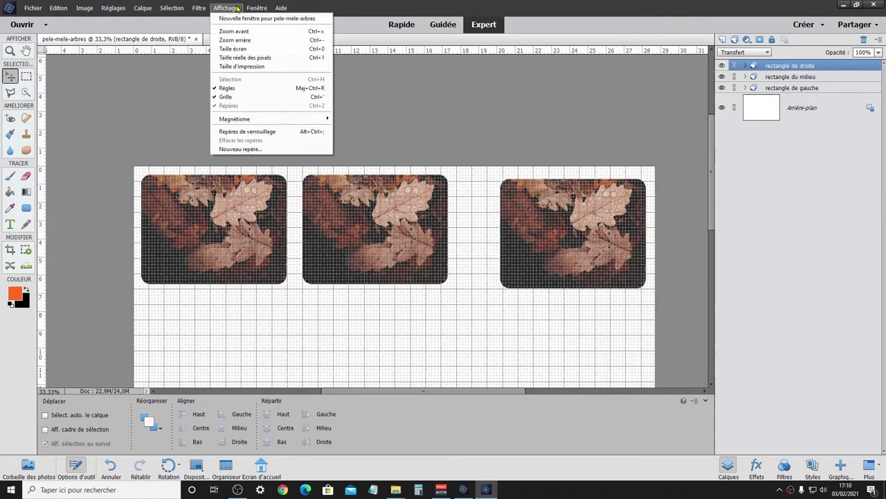
click(237, 101)
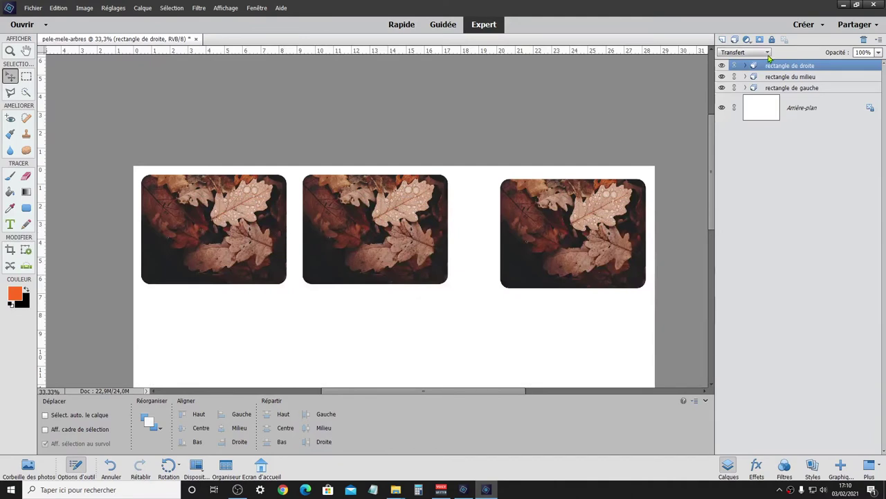
Select all three frame layers, align their top edges and distribute them evenly by middle
ctrl+click(809, 78)
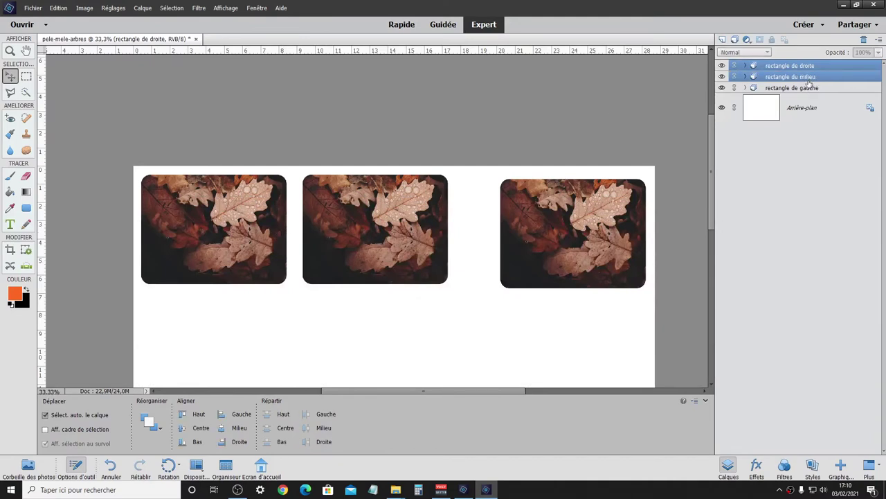
ctrl+click(810, 89)
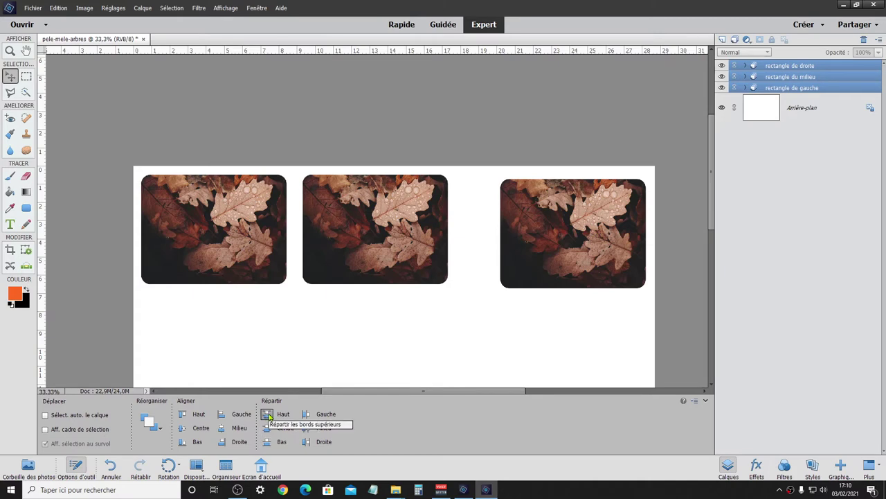
click(269, 415)
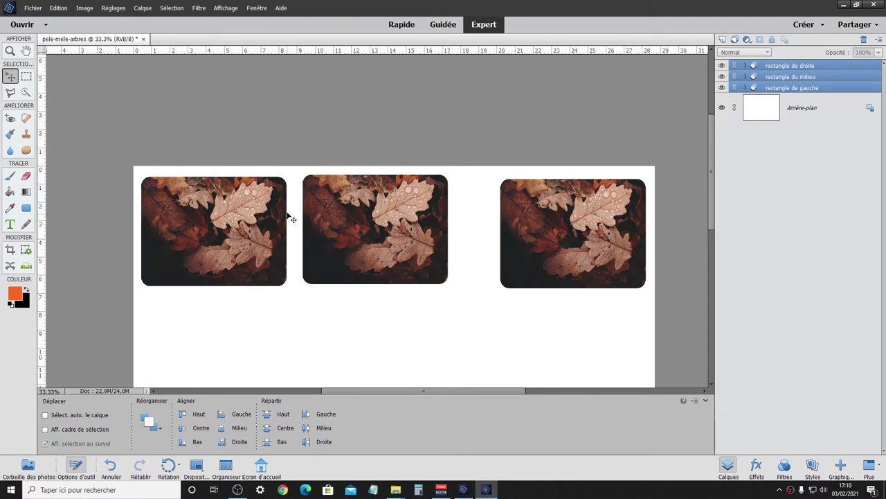
click(185, 419)
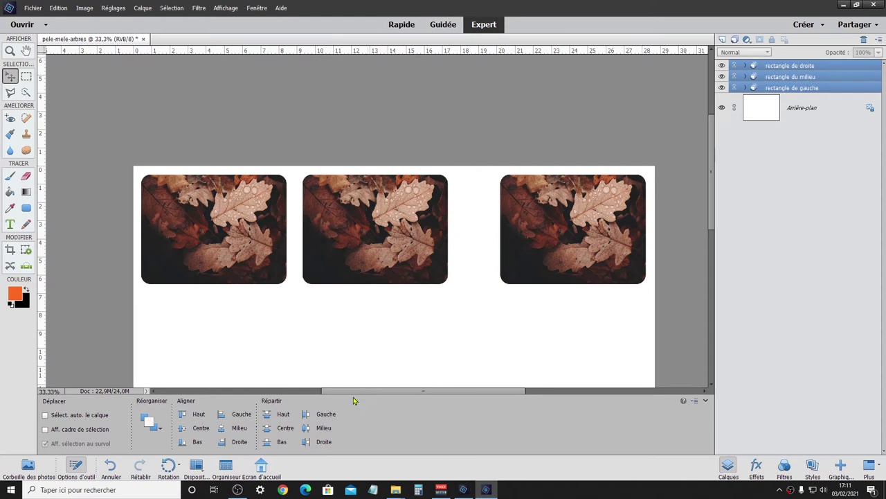
click(307, 429)
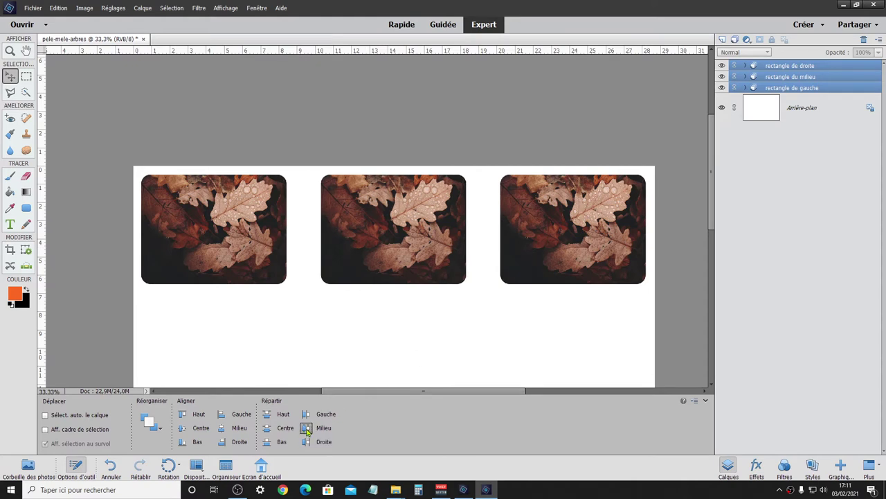
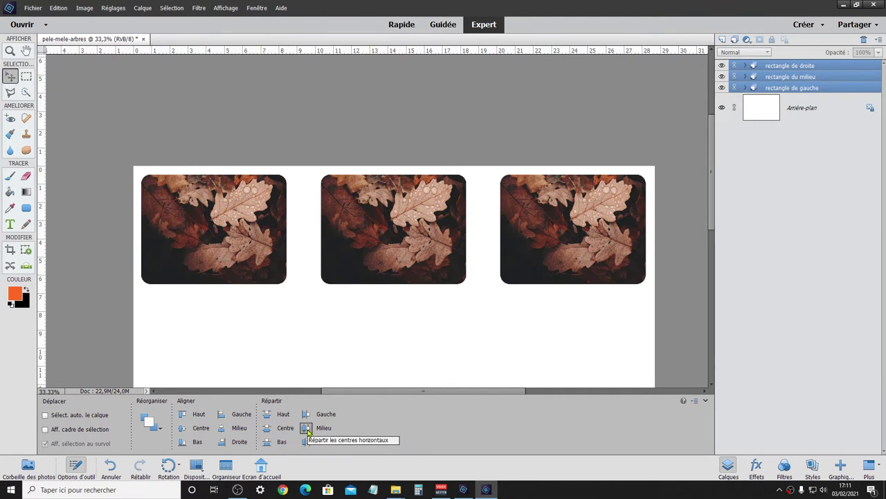
With Arrière-plan selected, save the collage as pele-mele-arbres.psd inside the pele-mele-03022021 folder
click(808, 110)
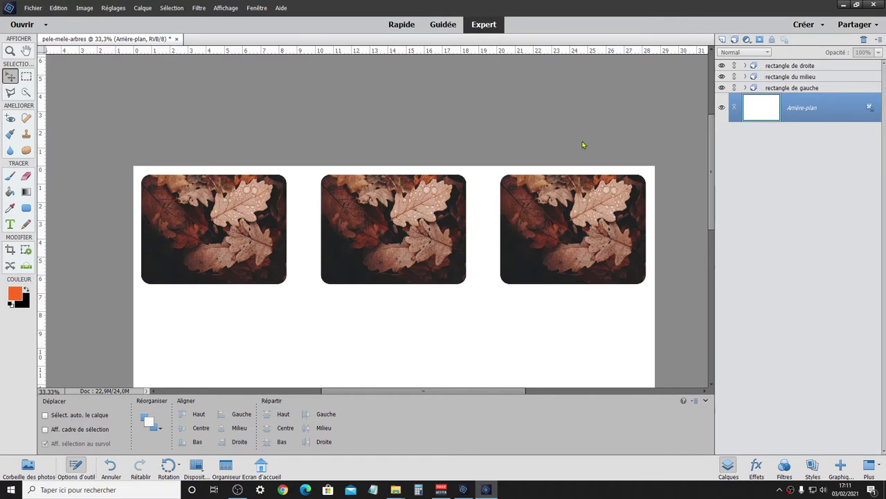
scroll(714, 176, down, 2)
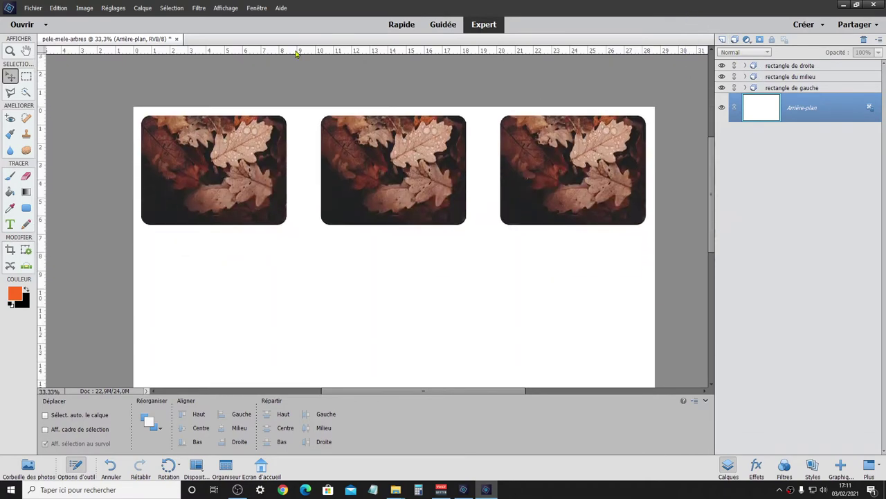
click(32, 7)
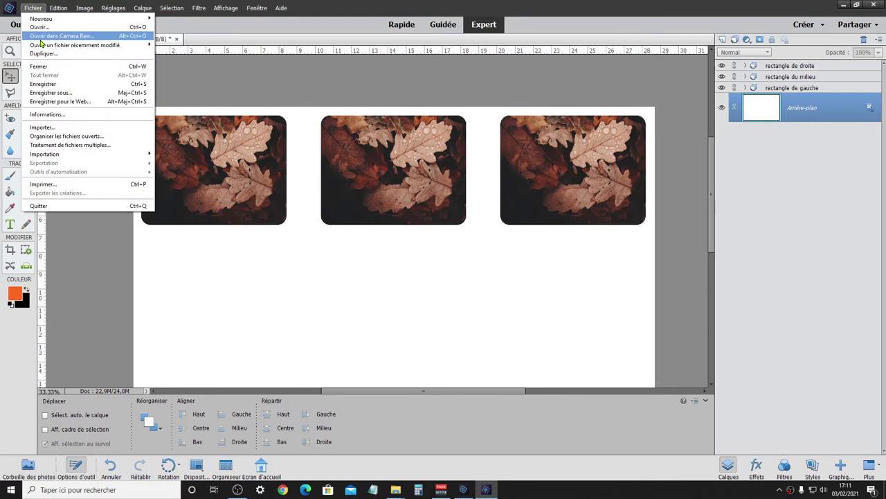
click(46, 84)
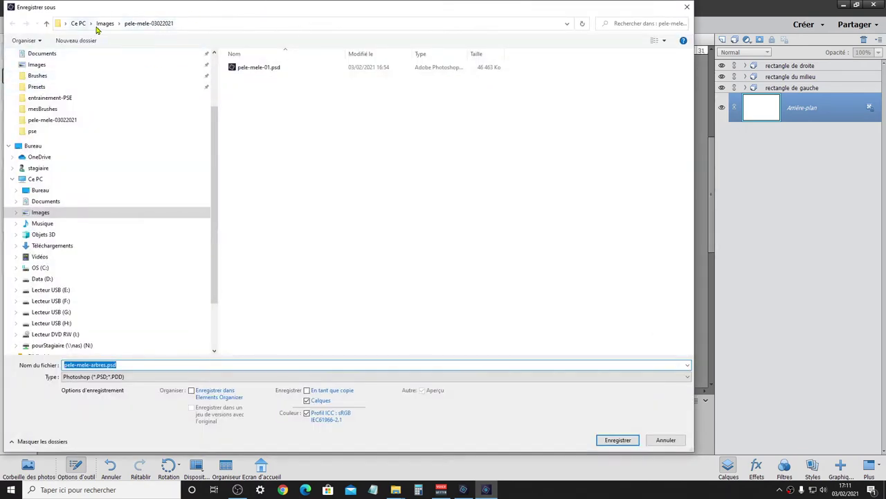
click(105, 23)
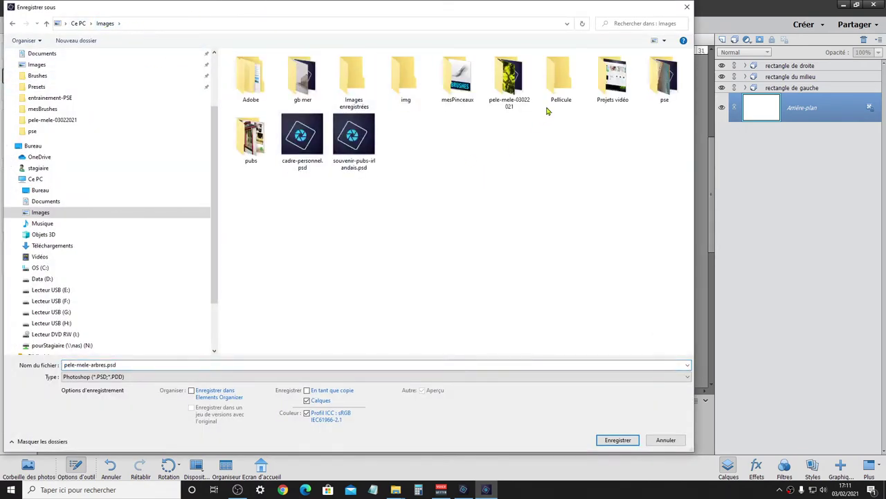
click(513, 79)
double_click(513, 79)
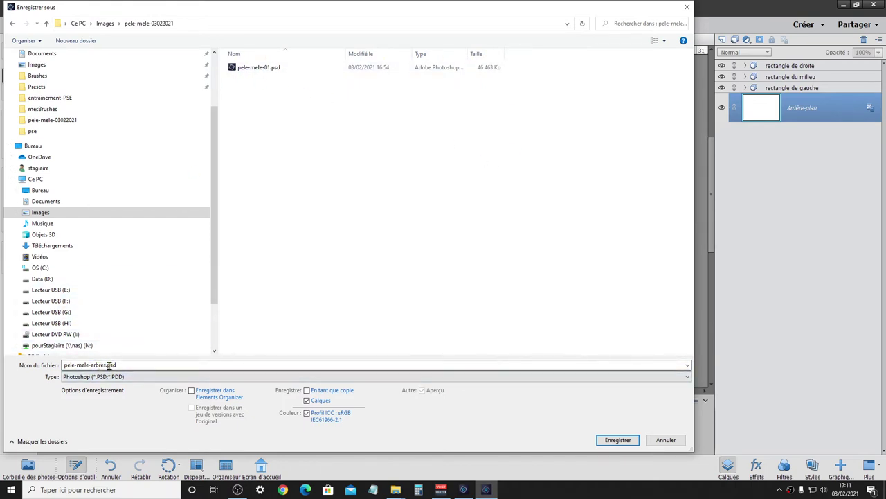
double_click(123, 366)
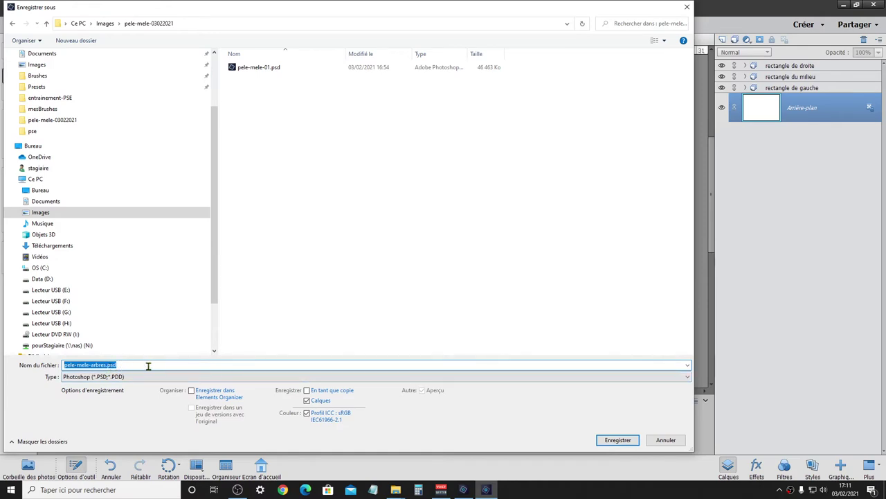
click(618, 440)
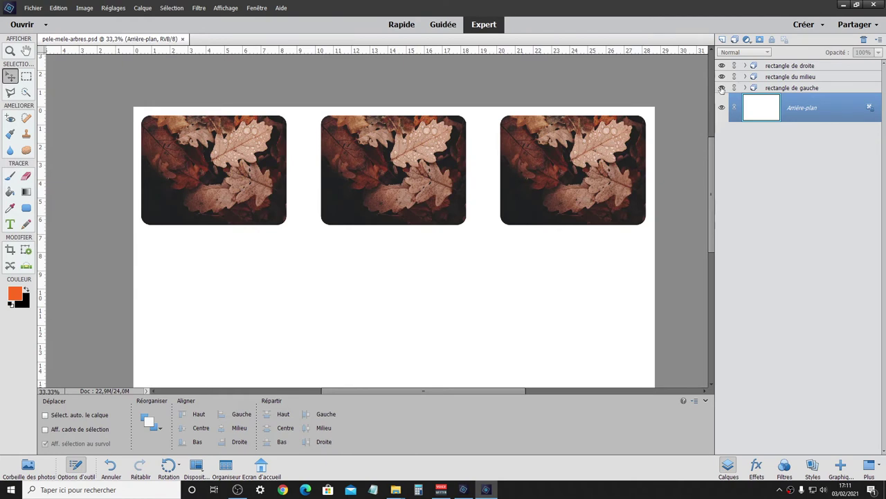
Toggle the left and middle rectangle photos off and back on to check them
click(792, 88)
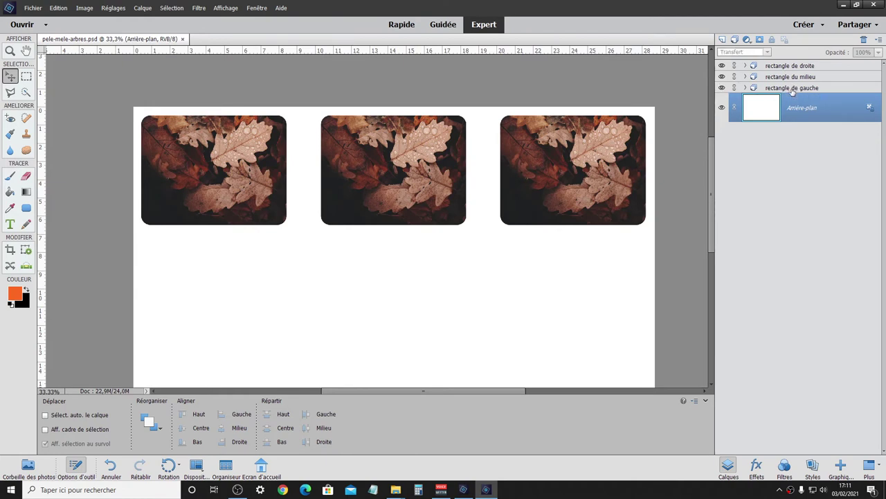
click(721, 88)
click(722, 88)
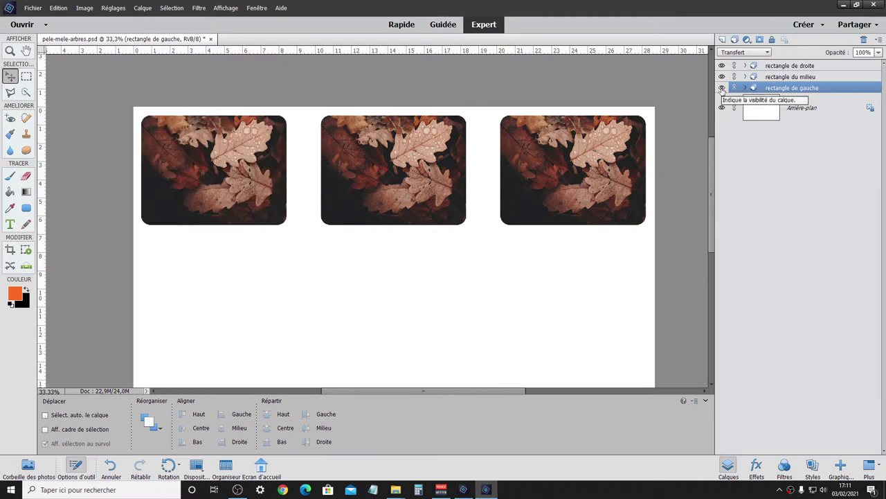
click(739, 77)
click(722, 77)
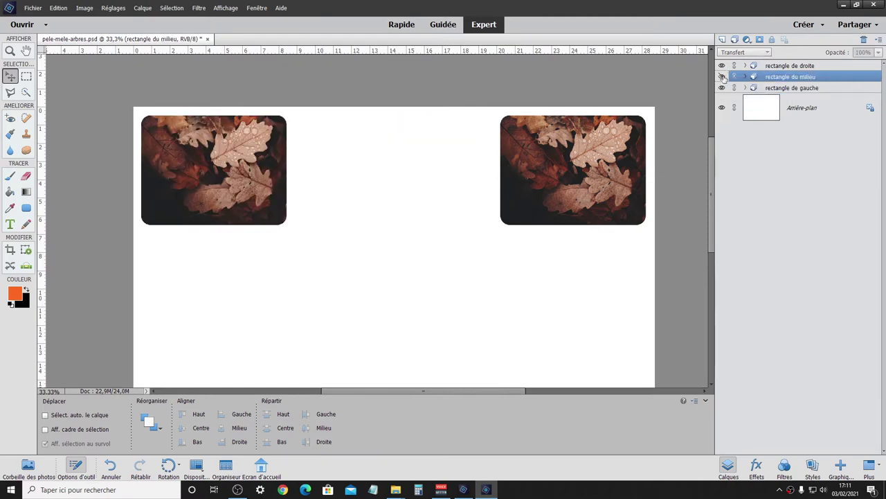
click(722, 77)
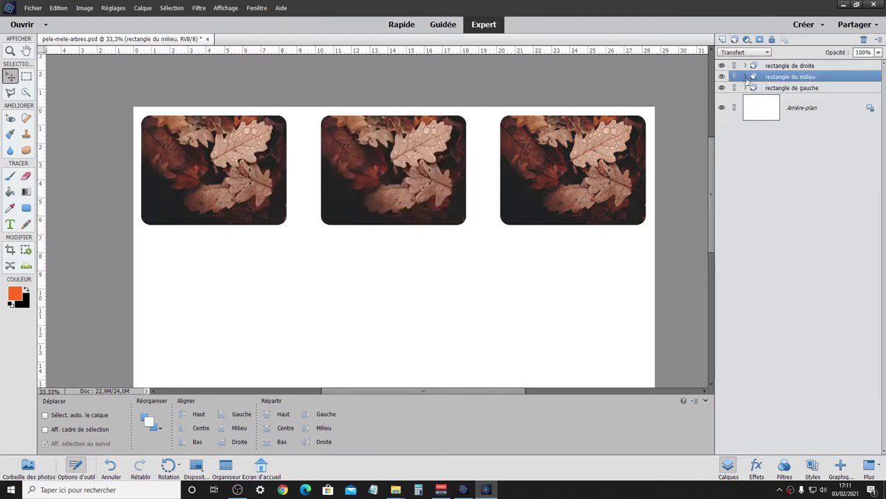
Delete the pexels-daniel-frank oak-leaf photo layer from the middle rectangle group
click(745, 76)
click(803, 99)
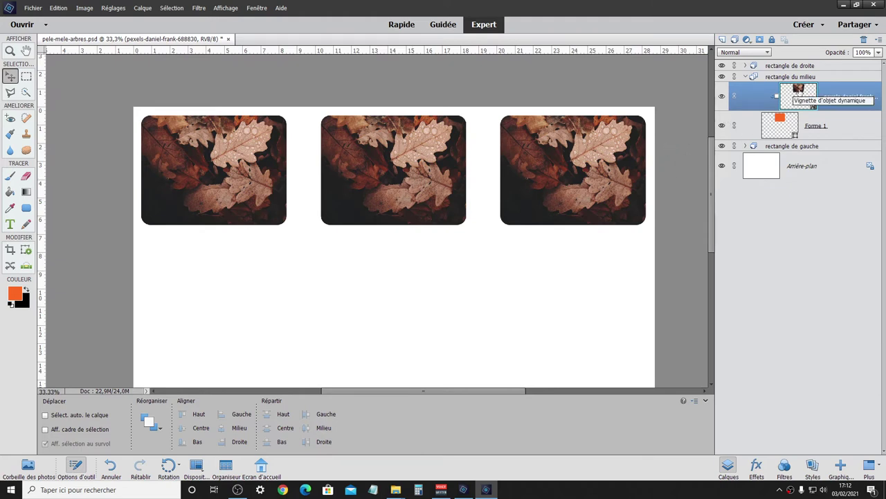
right_click(799, 92)
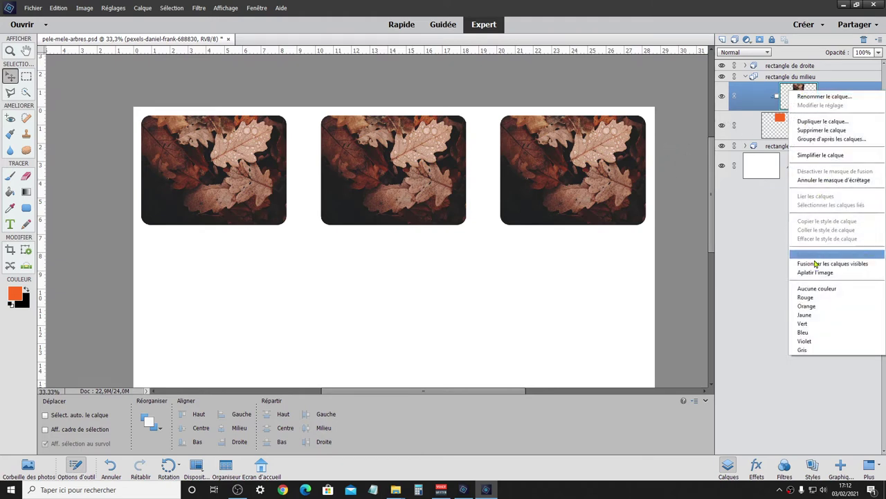
click(819, 131)
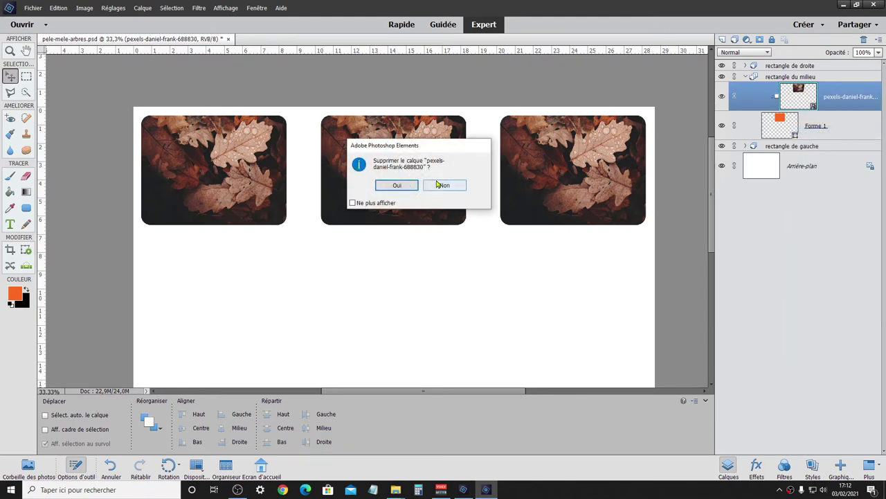
click(406, 185)
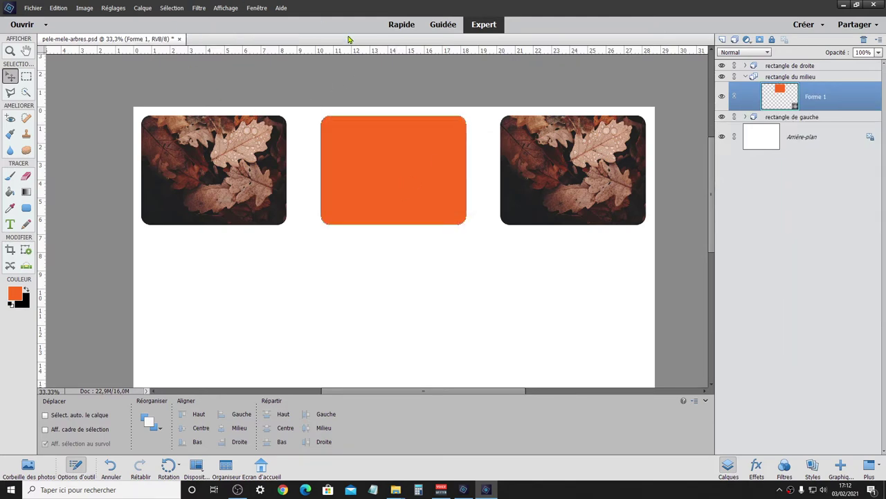
Import the pexels-laura-porter green-leaf photo into the collage
click(33, 8)
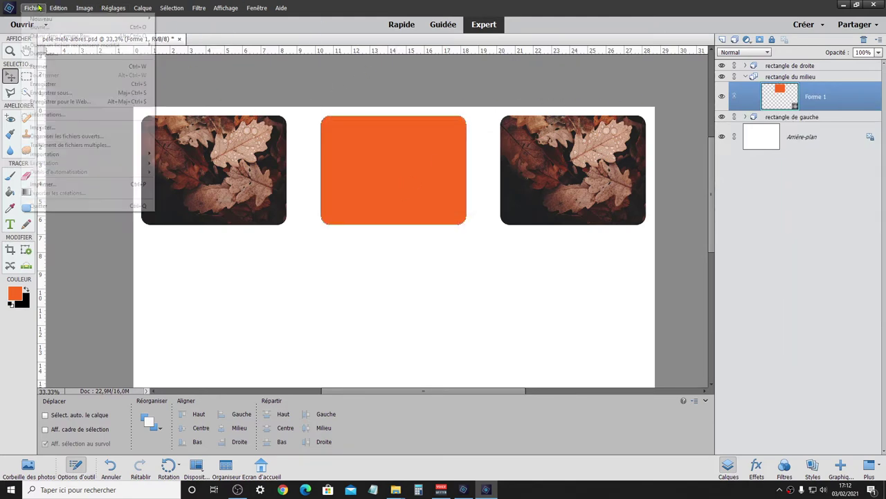
click(42, 128)
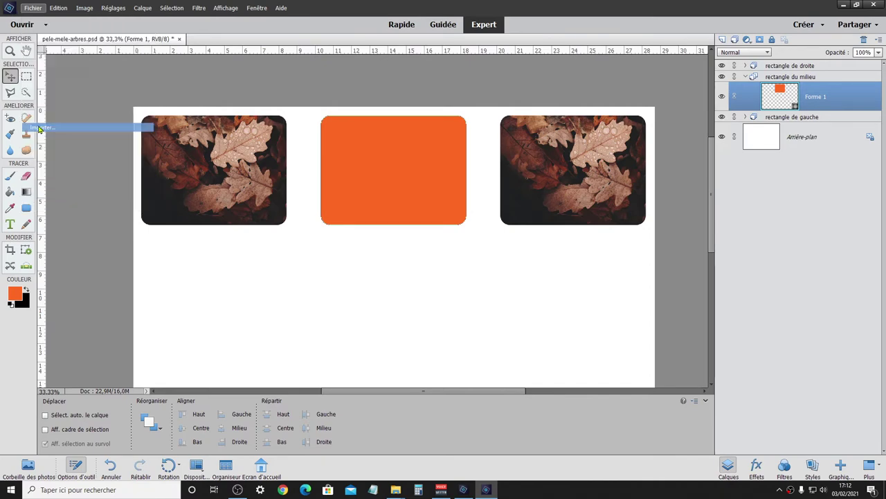
double_click(359, 102)
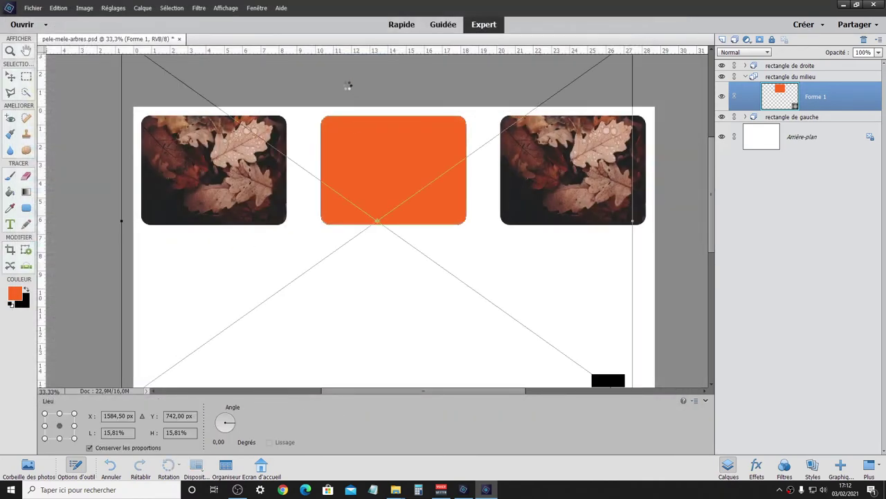
scroll(531, 315, right, 1)
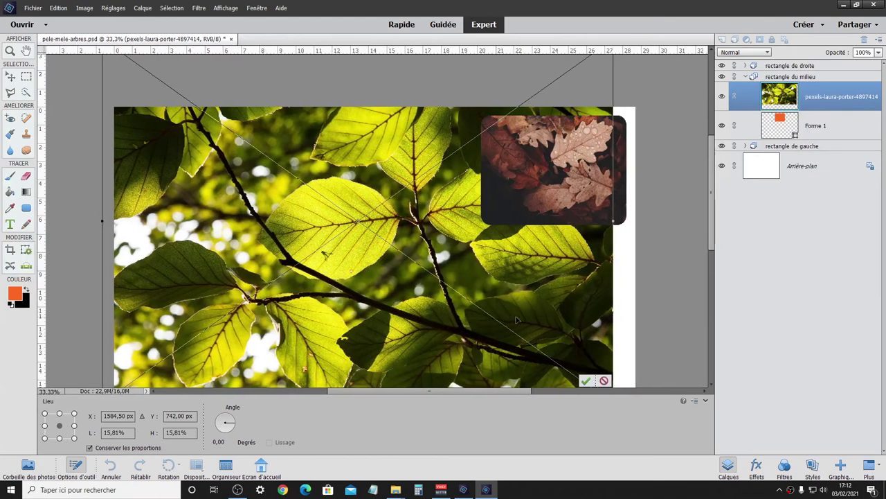
scroll(519, 298, down, 2)
scroll(510, 279, down, 2)
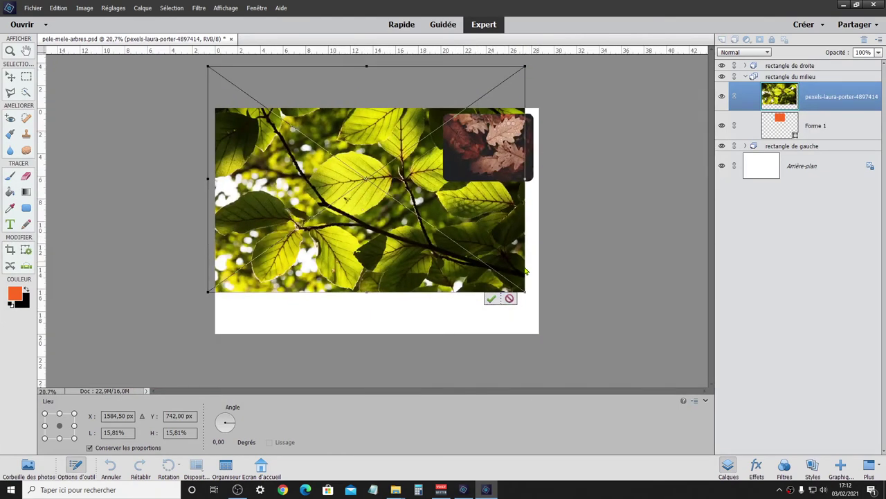
Shrink the leaf photo, commit the resize, and move it over the middle rectangle
drag(525, 296, 391, 169)
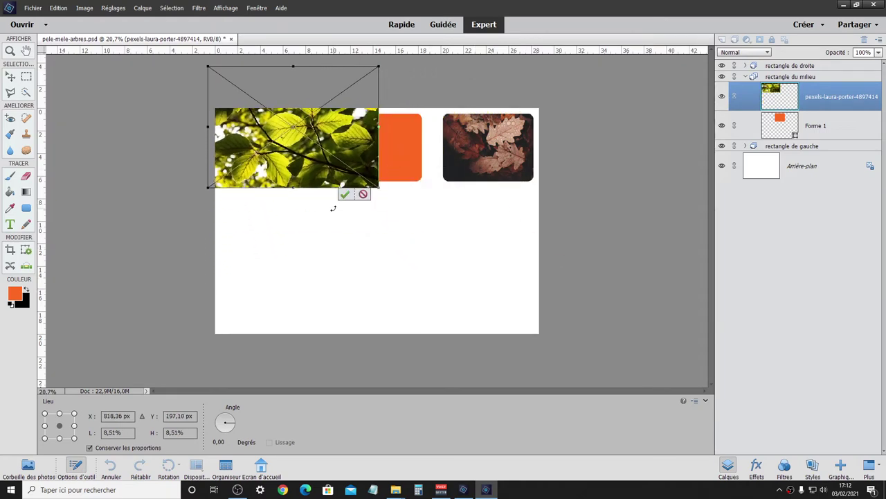
drag(305, 94, 378, 217)
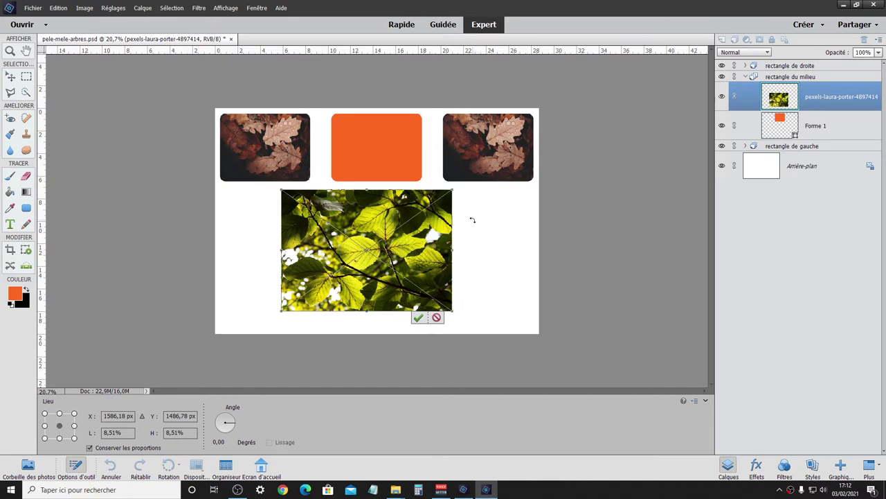
drag(455, 190, 418, 215)
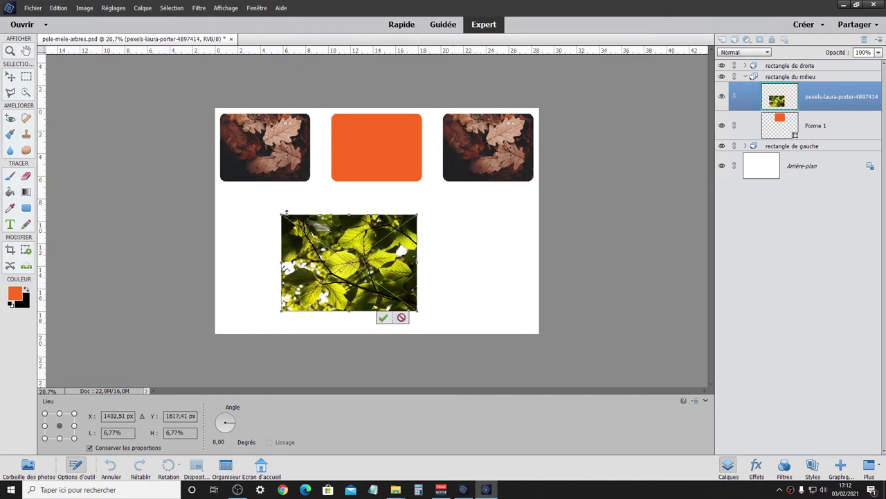
click(385, 318)
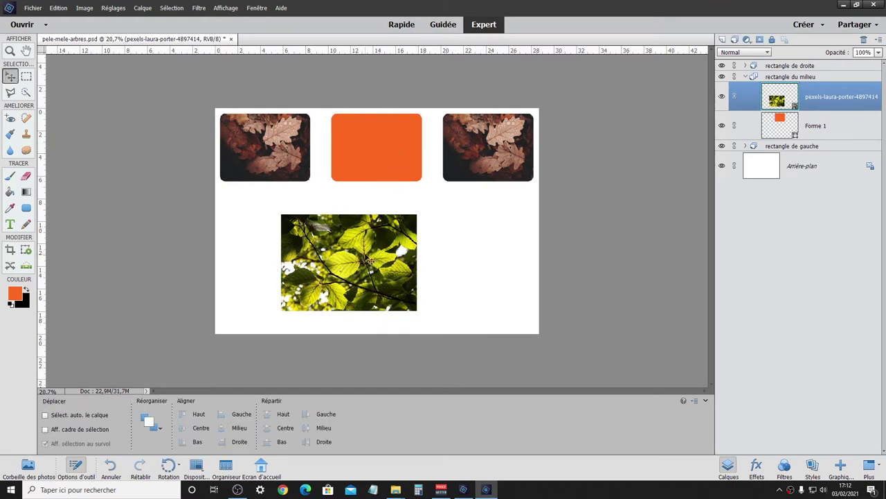
mouse_move(366, 257)
mouse_down()
mouse_move(395, 234)
mouse_move(395, 156)
mouse_up()
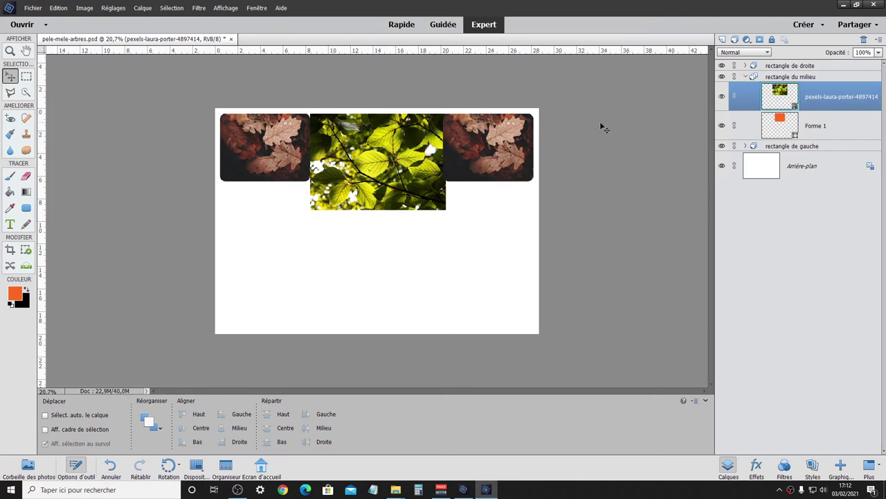
Clip the green-leaf photo to the middle rounded shape and drag it to fill the frame
right_click(821, 99)
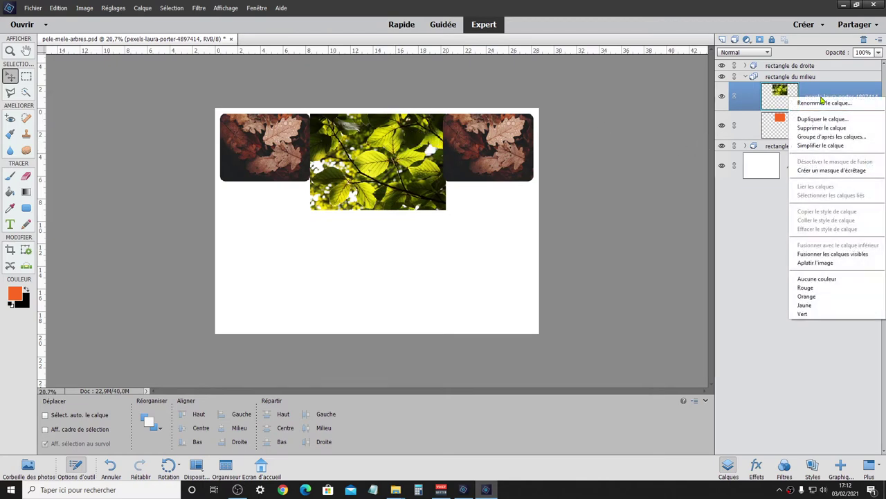
click(823, 171)
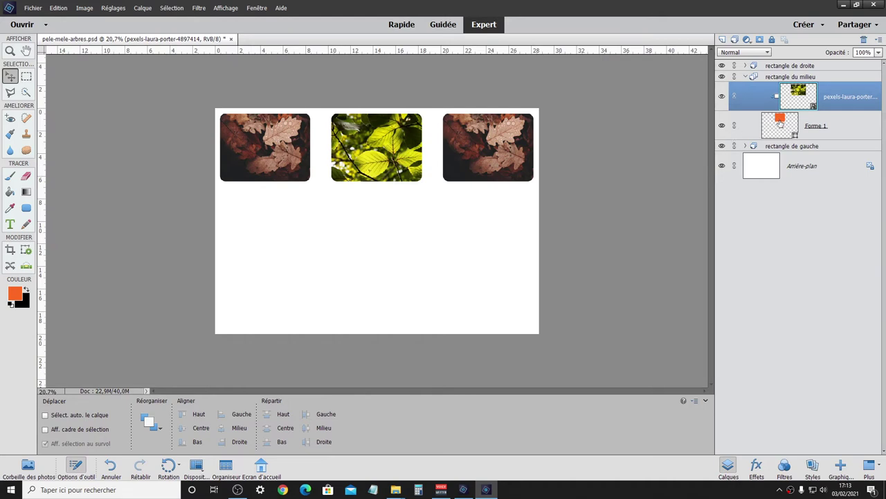
click(780, 124)
click(797, 101)
mouse_move(388, 164)
mouse_down()
mouse_move(384, 175)
mouse_move(344, 172)
mouse_move(374, 173)
mouse_up()
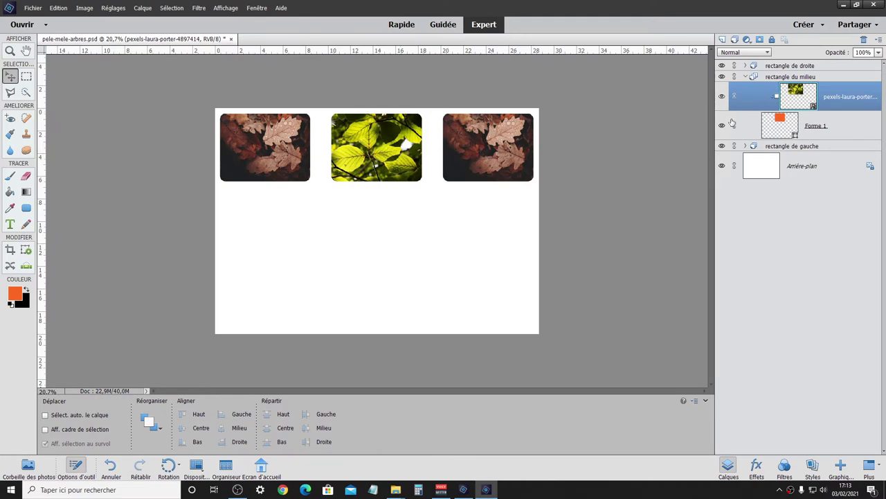
Delete the oak-leaf photo layer from the right rectangle group
click(746, 76)
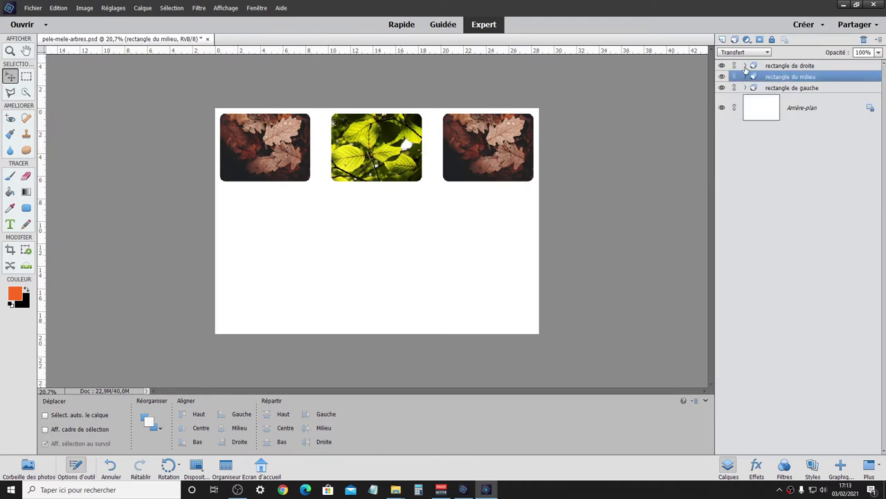
click(745, 66)
click(812, 83)
right_click(811, 81)
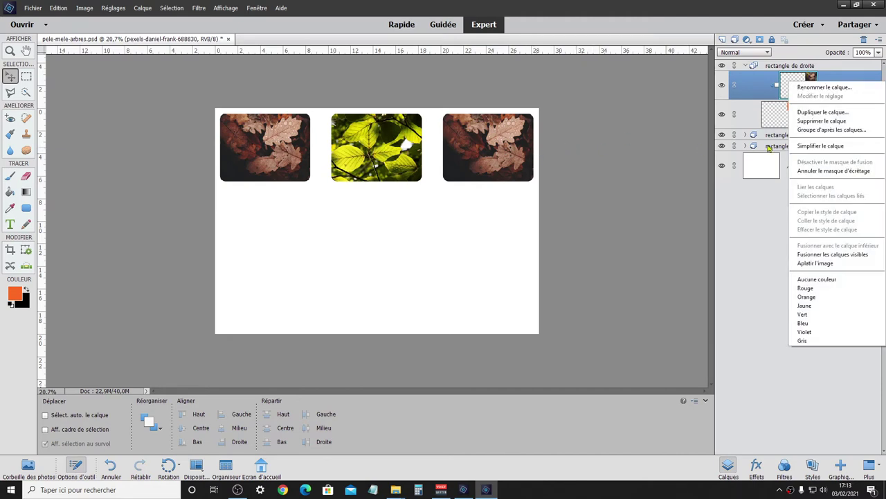
click(829, 121)
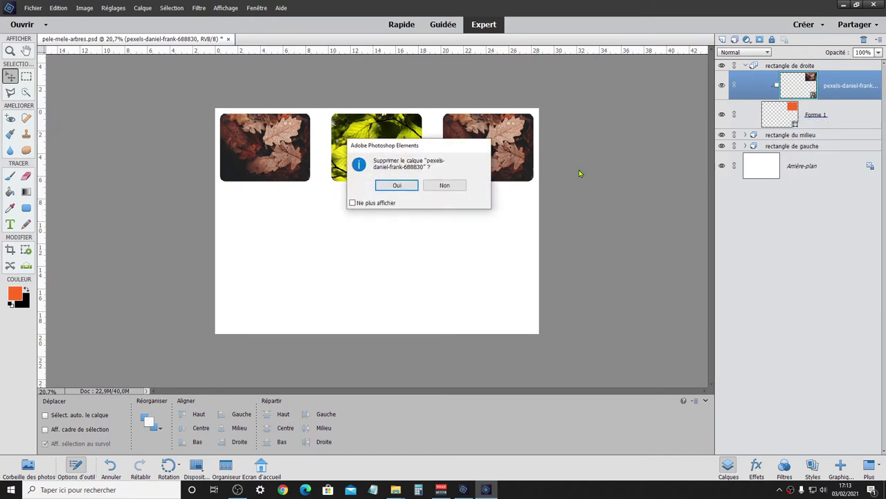
click(406, 187)
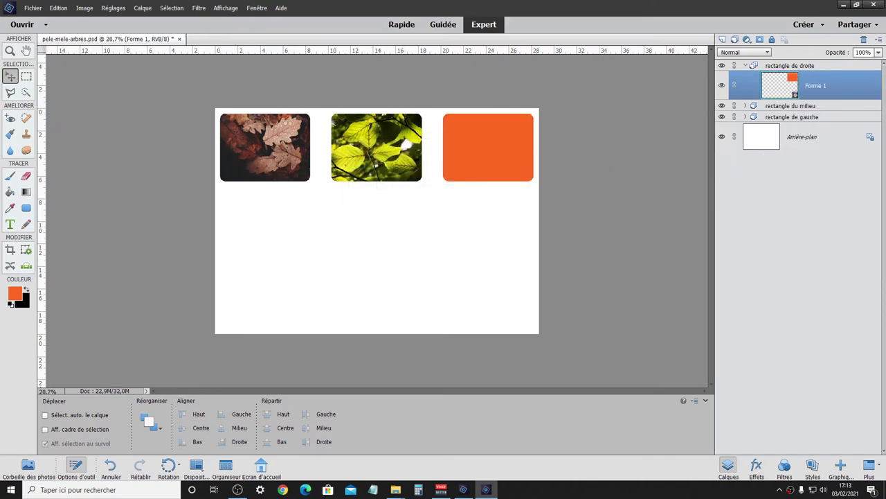
Import the pexels-paul-macallan tree photo, shrink it to about 11%, and place it top-right
click(32, 7)
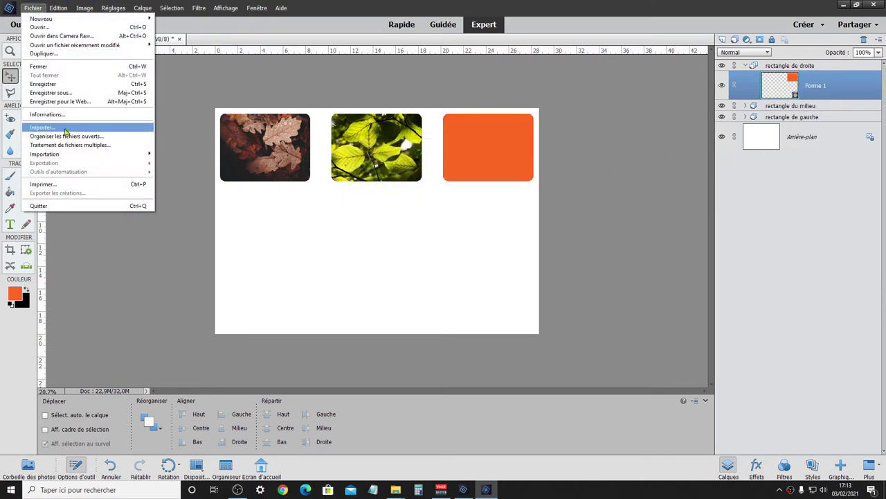
click(41, 128)
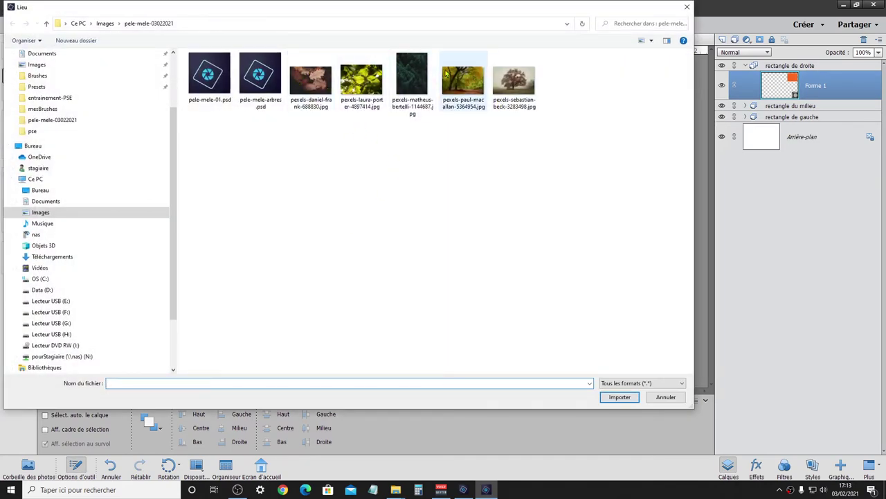
click(468, 82)
double_click(467, 82)
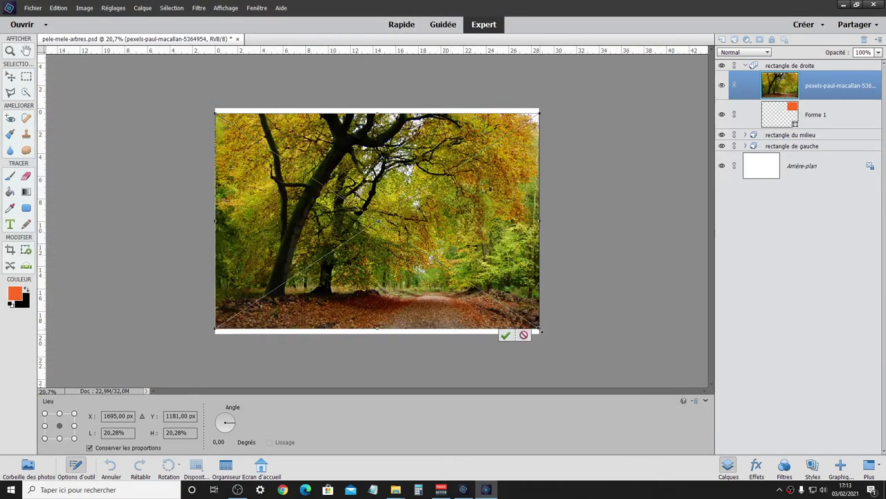
drag(534, 335, 372, 230)
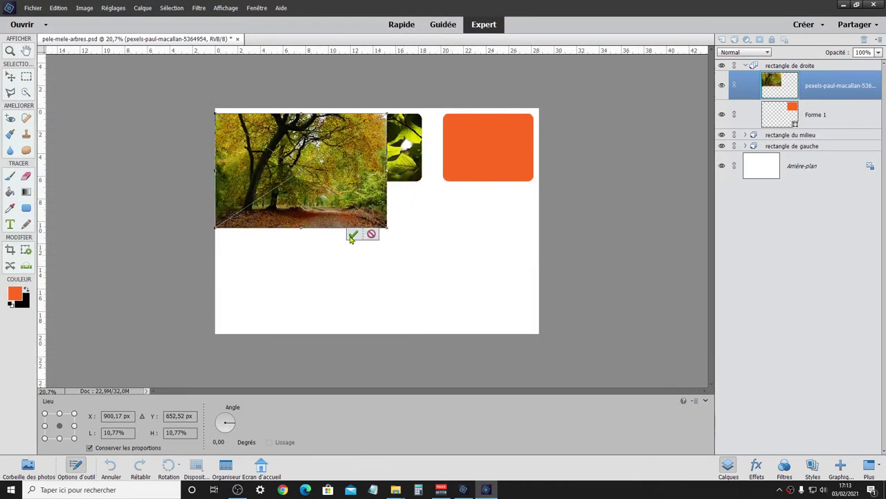
click(354, 234)
mouse_move(327, 177)
mouse_down()
mouse_move(496, 207)
mouse_move(524, 161)
mouse_move(509, 179)
mouse_up()
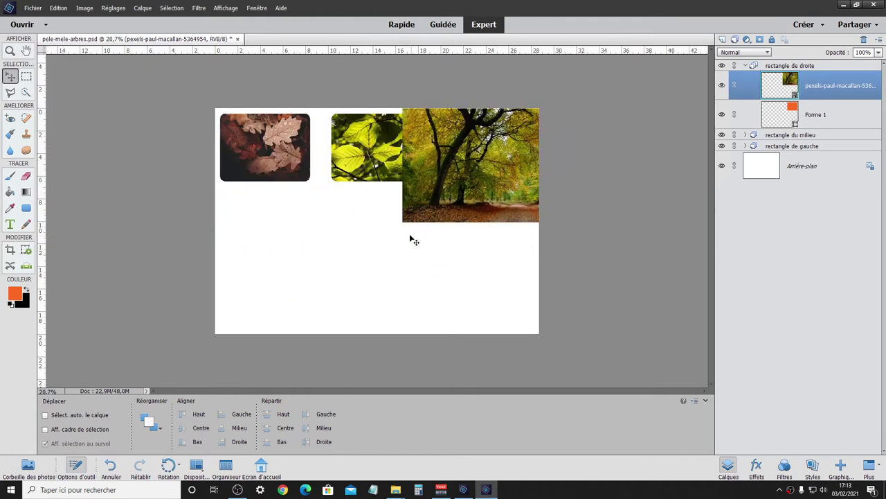
Clip the tree photo to the right rounded rectangle and shrink it with Ctrl+T to fit
right_click(822, 85)
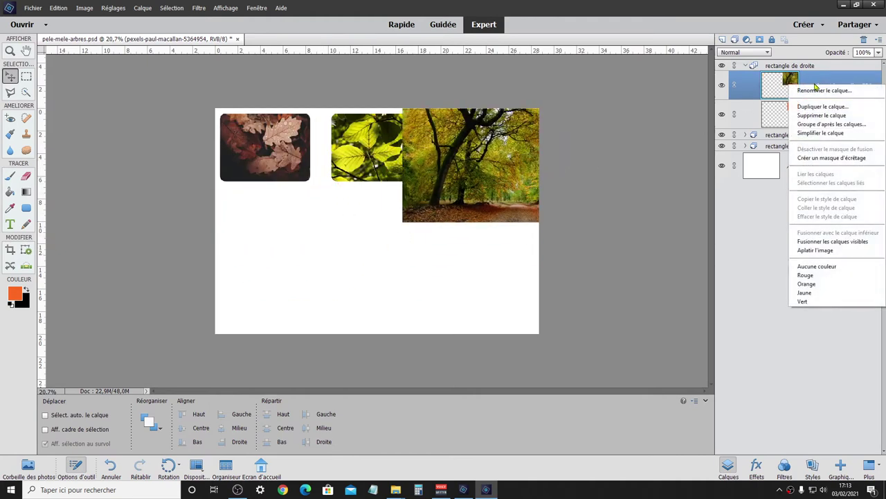
click(822, 158)
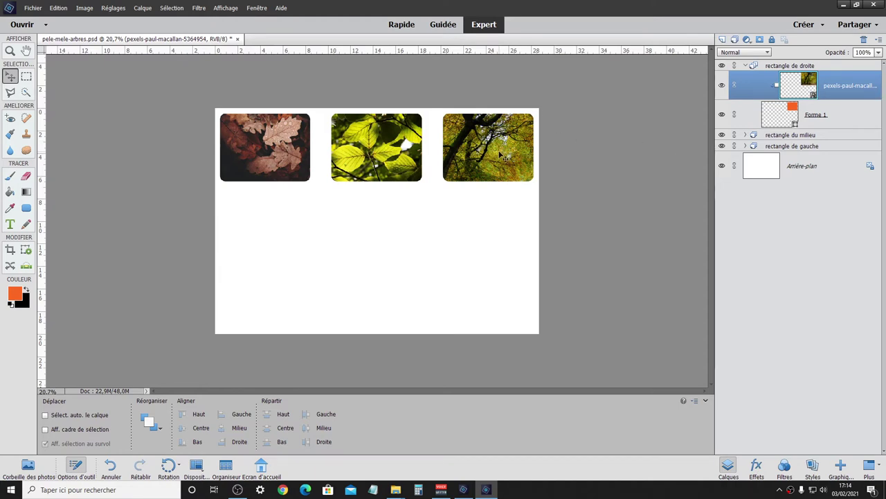
key(ctrl+t)
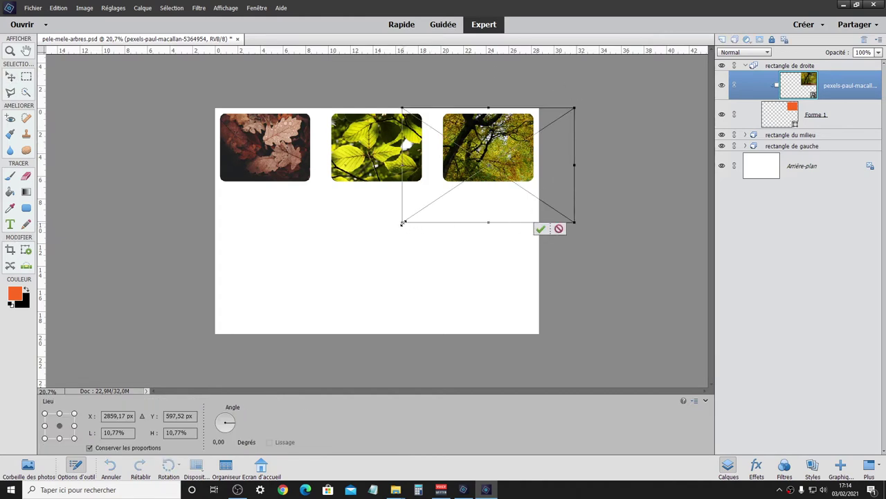
drag(403, 223, 435, 196)
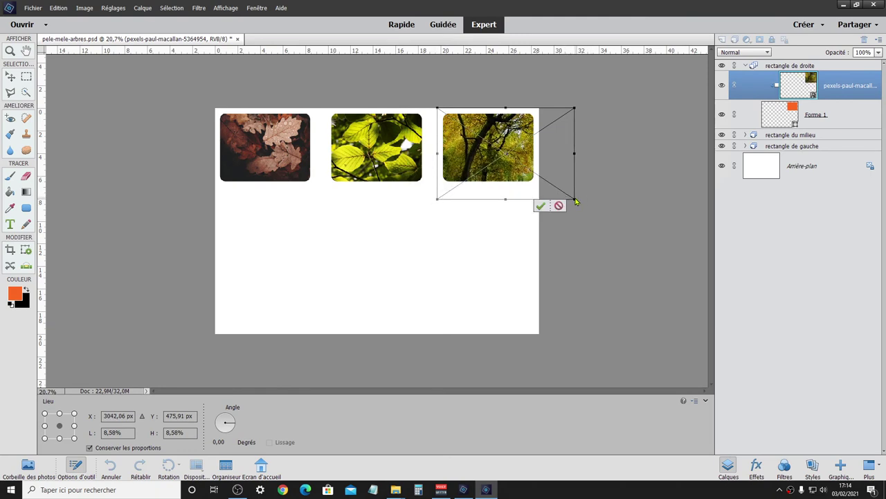
drag(575, 200, 548, 189)
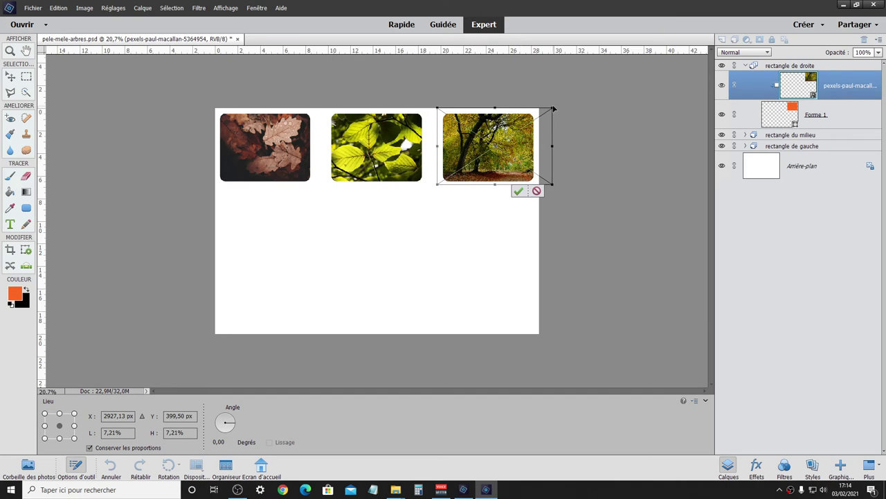
drag(554, 109, 544, 116)
click(511, 191)
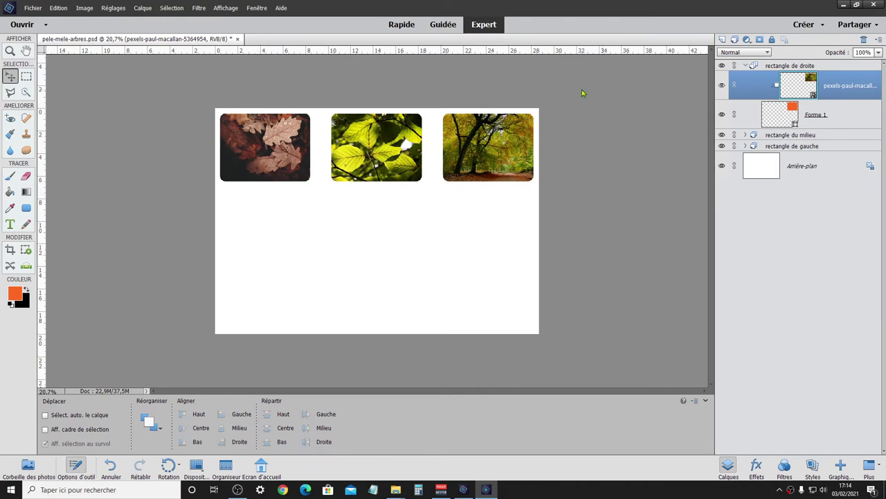
Duplicate the rectangle de gauche group and name the copy 'rectangle plus large'
click(808, 148)
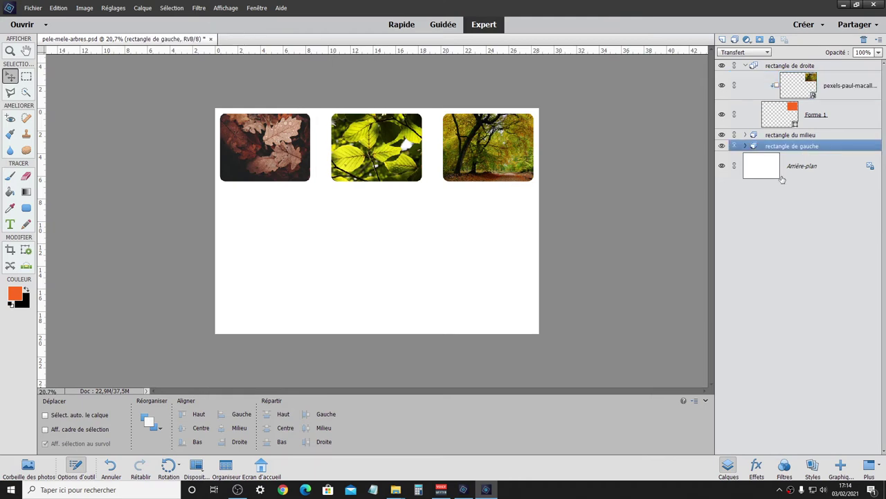
right_click(785, 146)
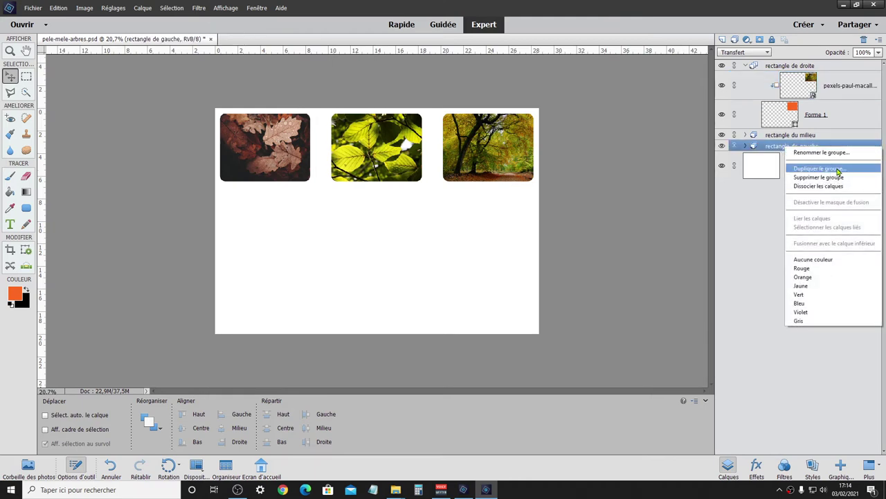
click(838, 169)
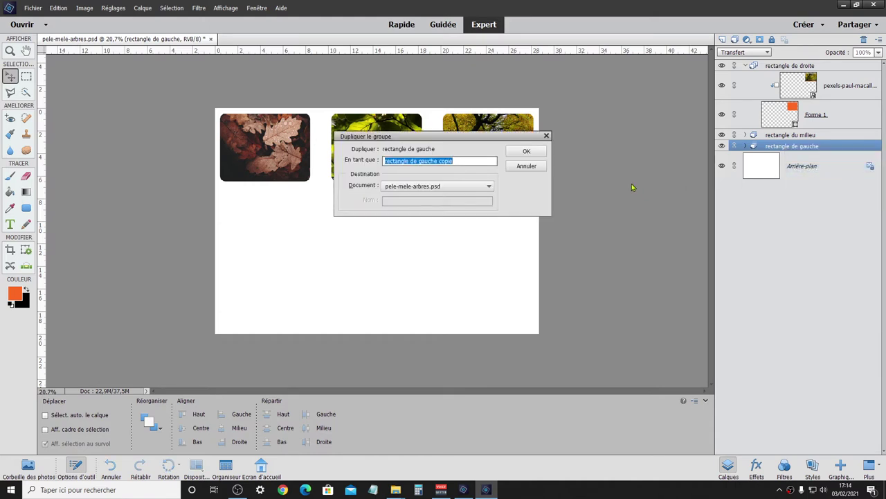
text(rectan)
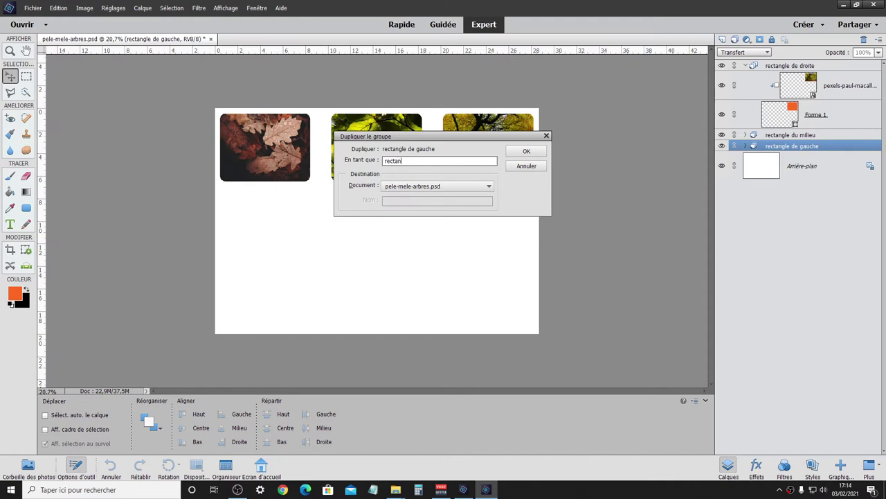
text(gle plus la)
text(rge)
key(Return)
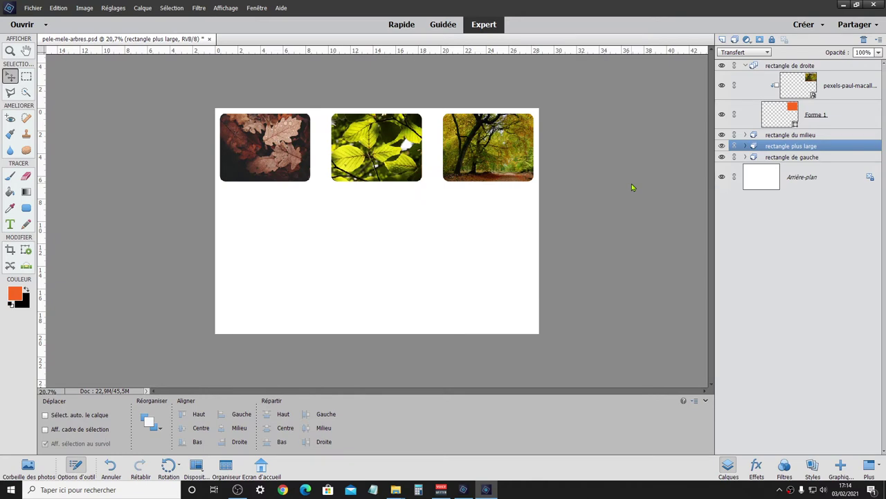
Nudge the duplicated group down with Shift+Down until it sits below the original
key(shift+Down)
key(shift+Down)
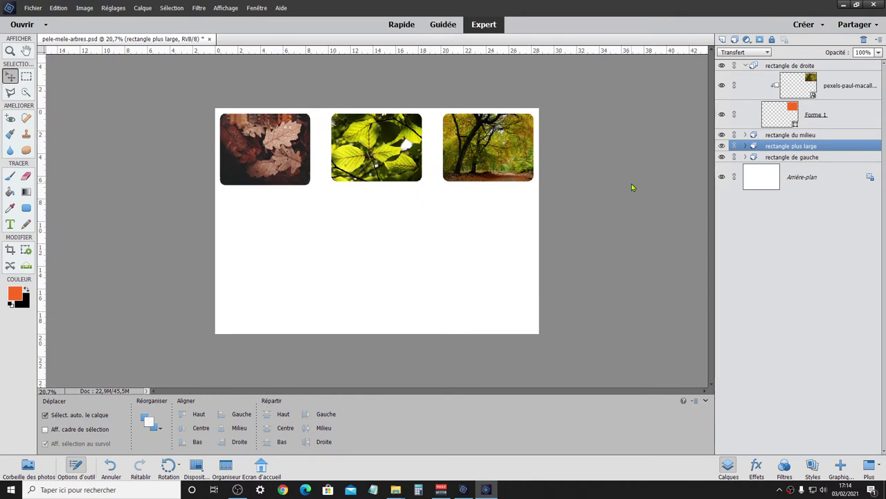
key(shift+Down)
key(shift+Down)
key(shift+Down)
key(shift+Down)
key(shift+Down)
key(shift+Down)
key(shift+Down)
key(shift+Down)
key(shift+Down)
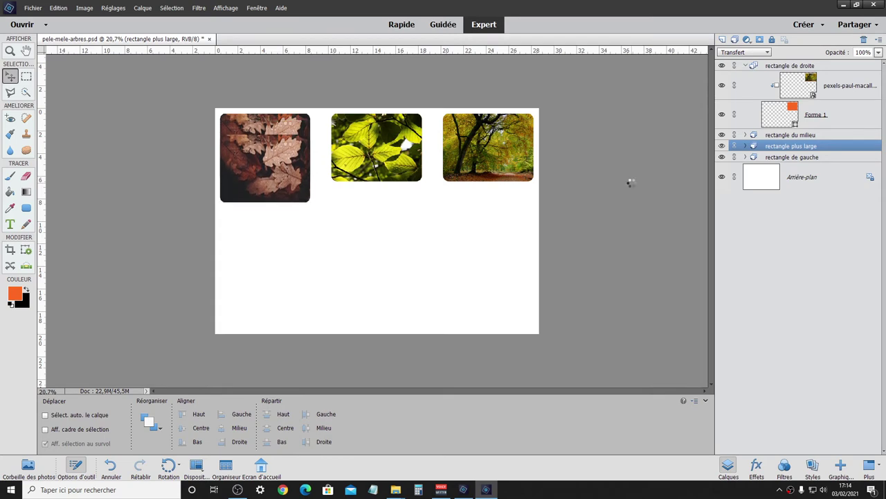
key(shift+Down)
key(shift+Down)
key(shift+Down)
key(shift+Down)
key(shift+Down)
key(shift+Down)
key(shift+Down)
key(shift+Down)
key(shift+Down)
key(shift+Down)
key(shift+Down)
key(shift+Down)
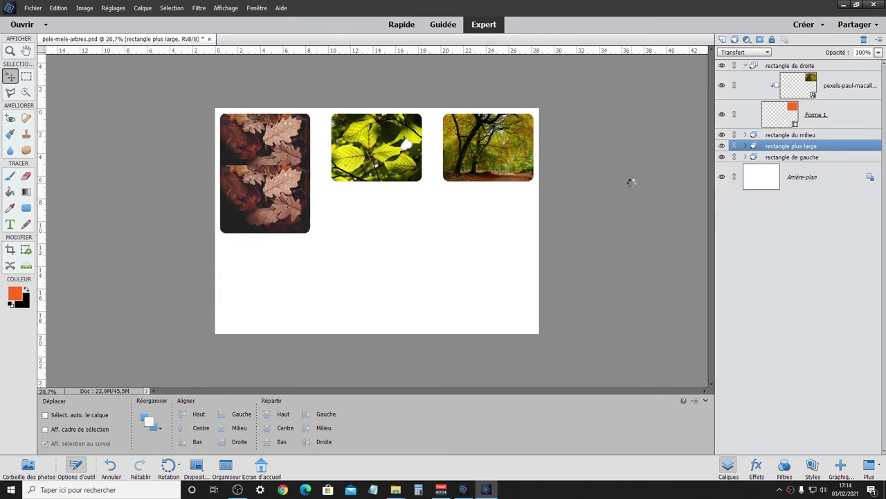
key(shift+Down)
key(shift+Down)
key(shift+Down)
key(shift+Down)
key(shift+Down)
key(shift+Down)
key(shift+Down)
key(shift+Down)
key(shift+Down)
key(shift+Down)
key(shift+Down)
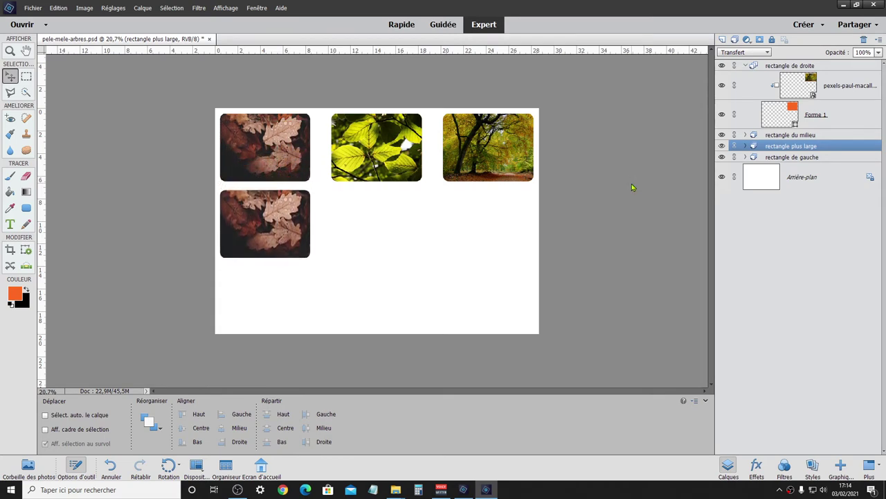
key(shift+Down)
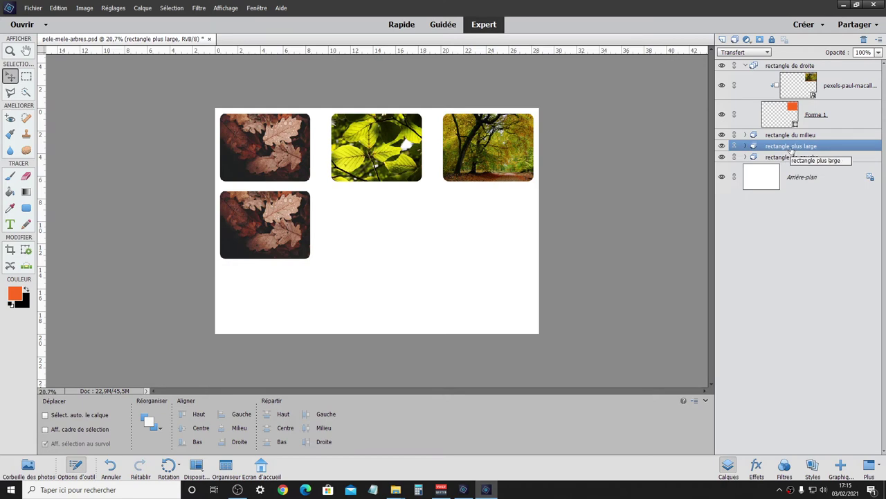
Move 'rectangle plus large' below 'rectangle de gauche', then view its Forme 1 colour without changing it
drag(789, 147, 785, 166)
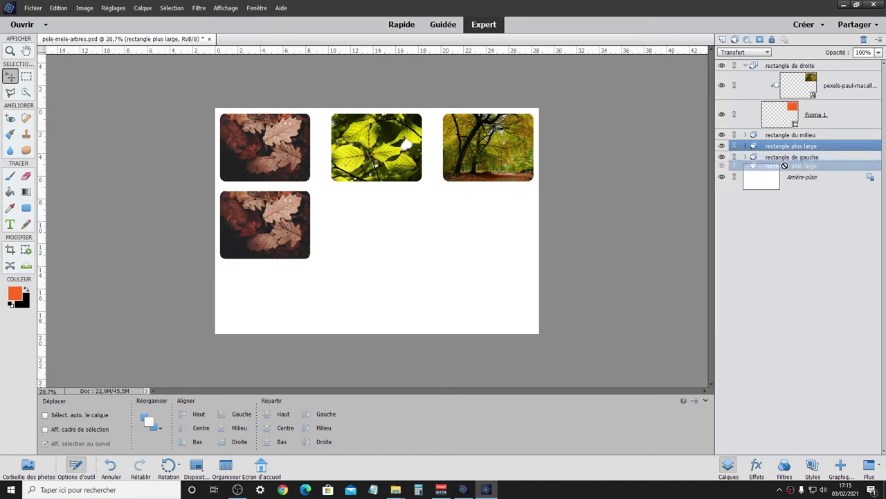
drag(784, 166, 754, 162)
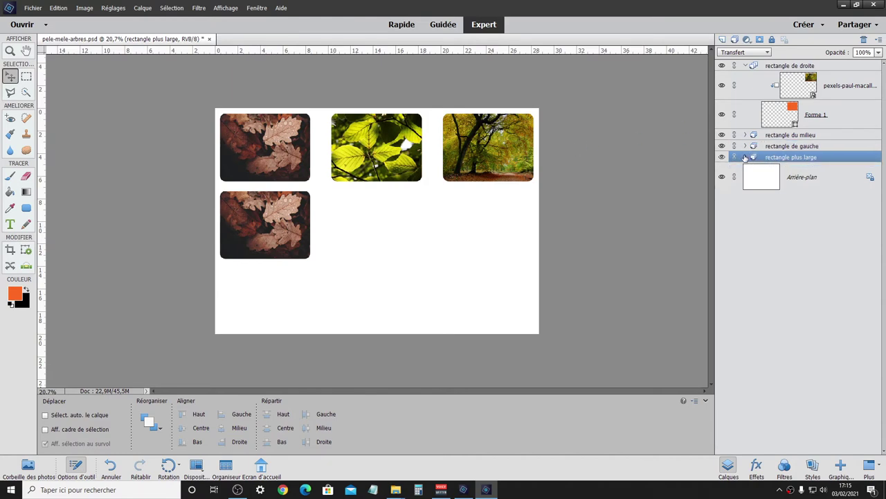
click(746, 157)
click(769, 209)
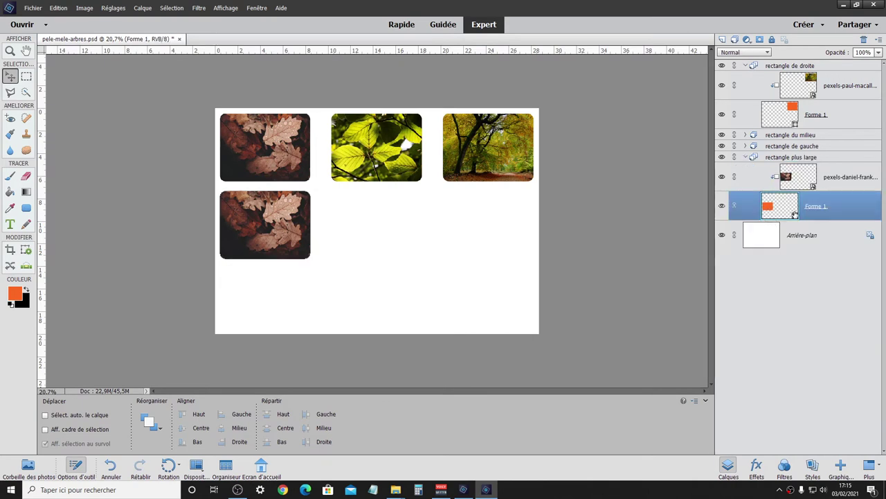
double_click(768, 209)
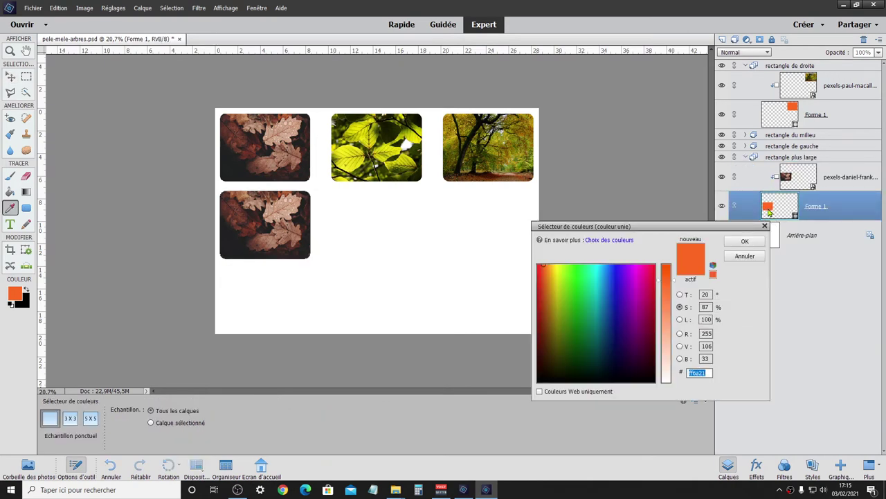
click(745, 256)
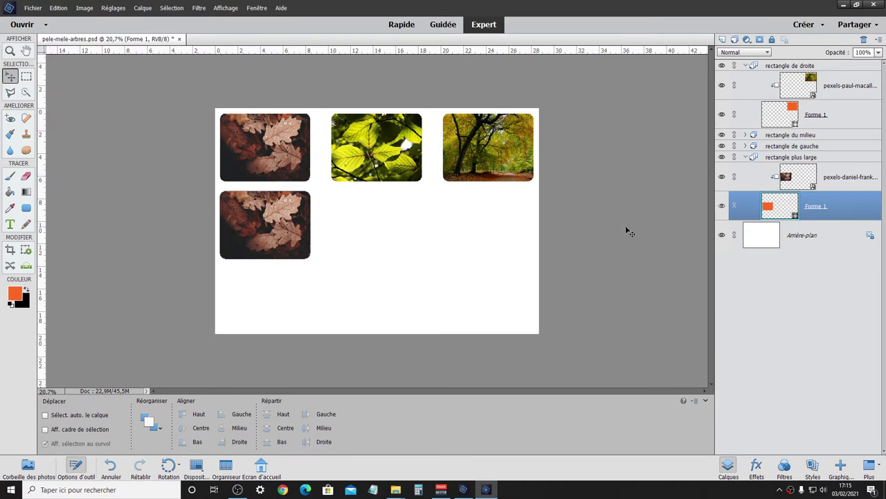
Constrain the Rounded Rectangle tool to Rapport L/H with width 16 and height 9
click(26, 208)
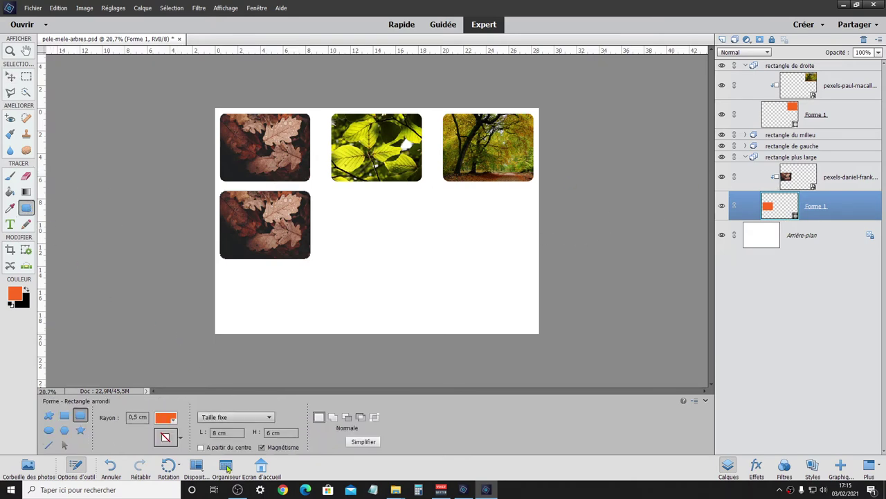
click(218, 432)
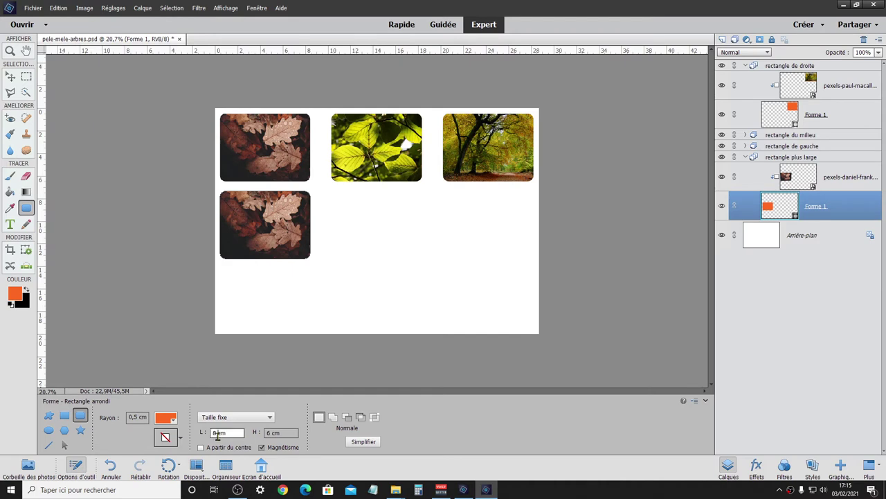
click(236, 478)
text(16)
click(235, 417)
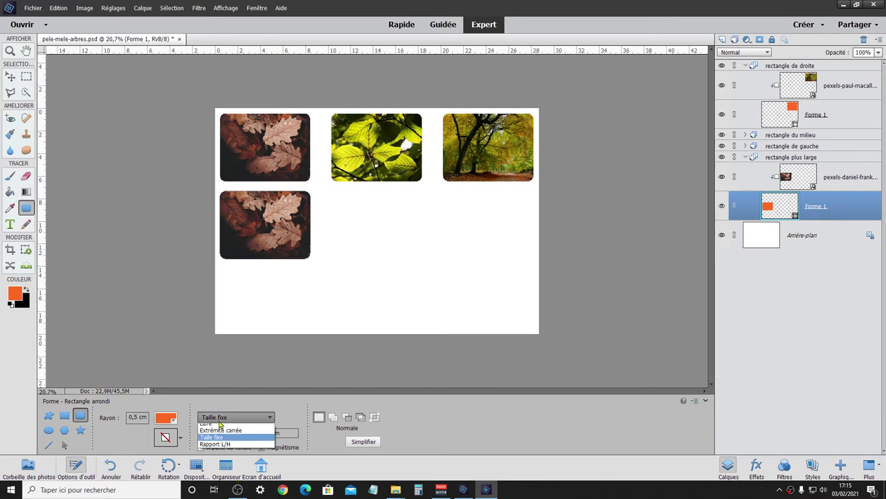
click(234, 448)
click(233, 433)
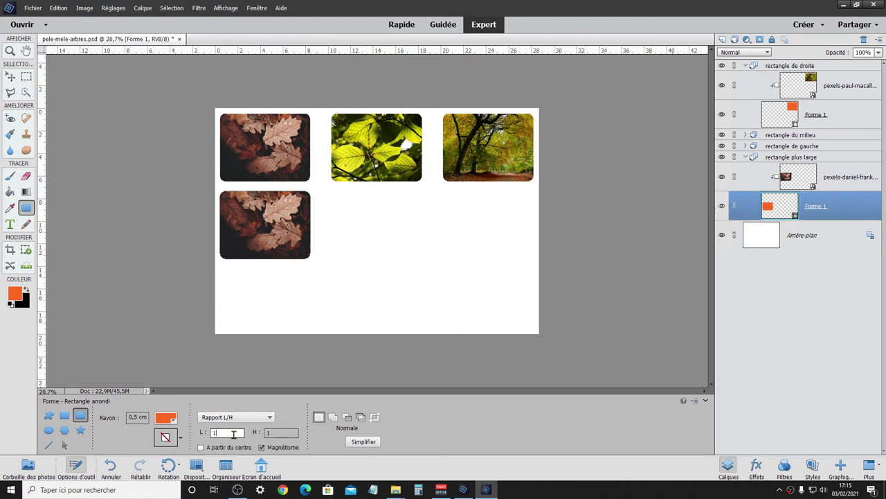
key(Tab)
text(9)
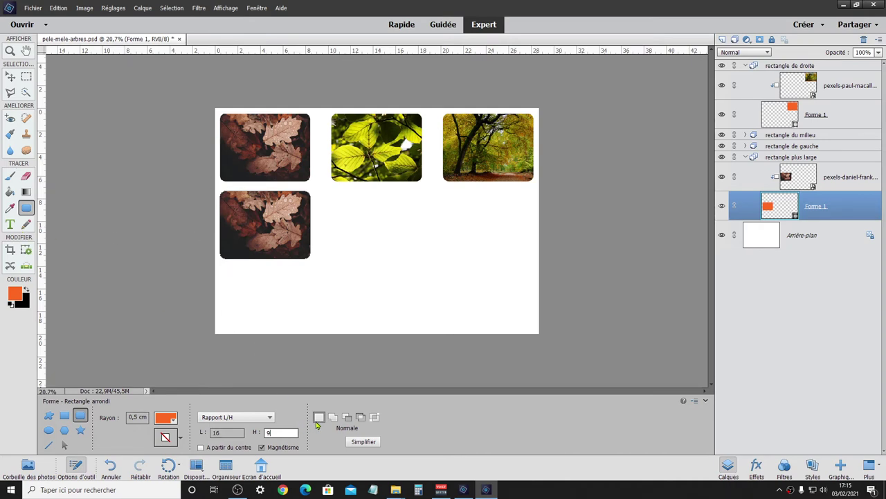
Select the lower-left shape, switch to the Rectangle tool, and hide the pexels-daniel-frank leaves layer
click(65, 445)
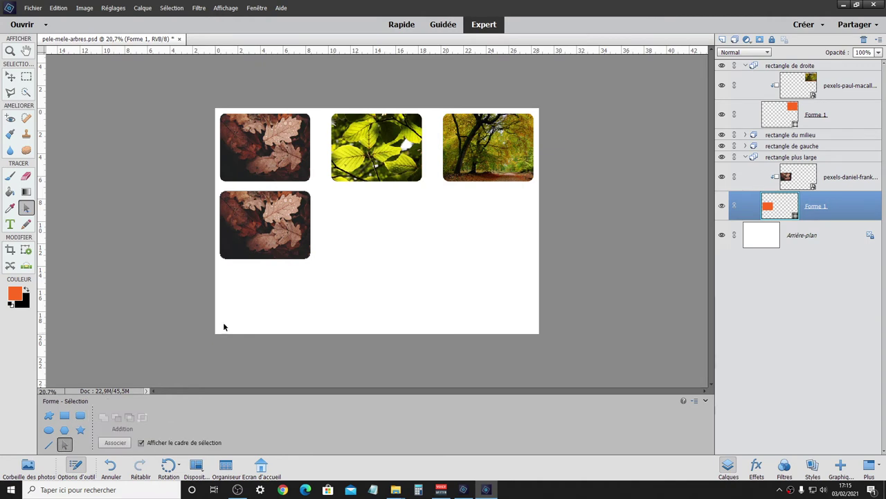
click(269, 252)
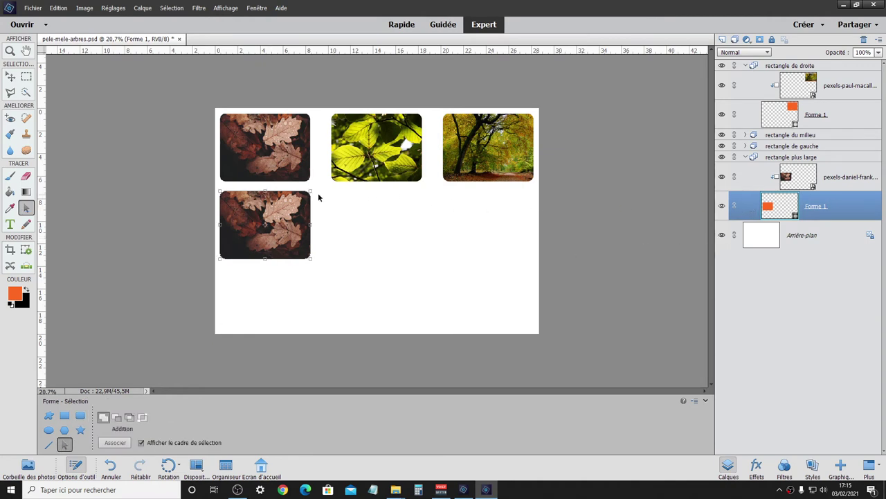
click(64, 415)
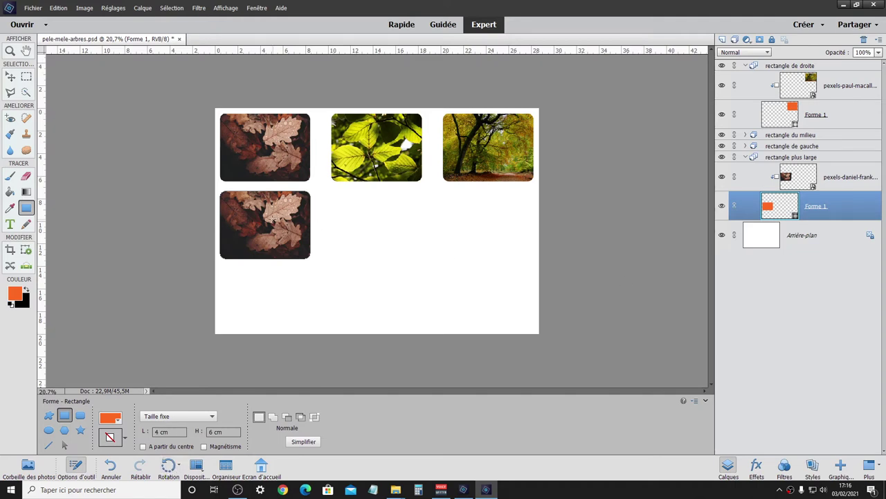
click(723, 177)
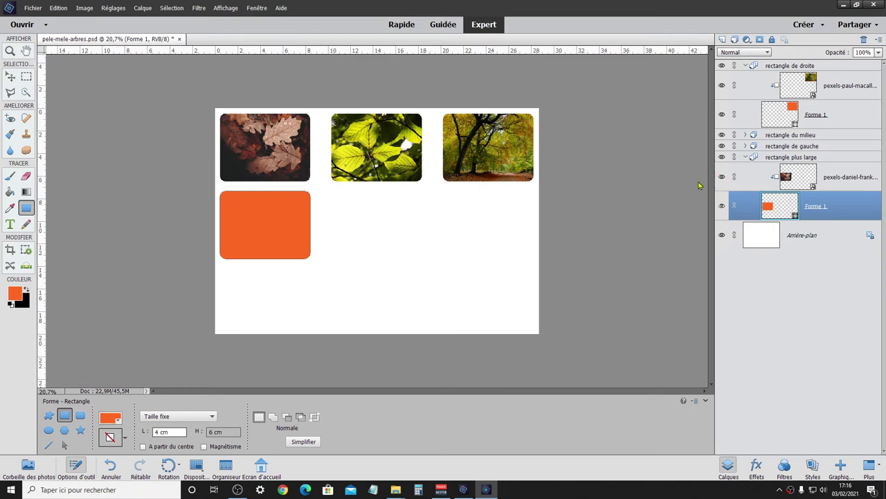
click(721, 177)
click(721, 176)
Delete the small orange Forme 1 shape layer
right_click(837, 206)
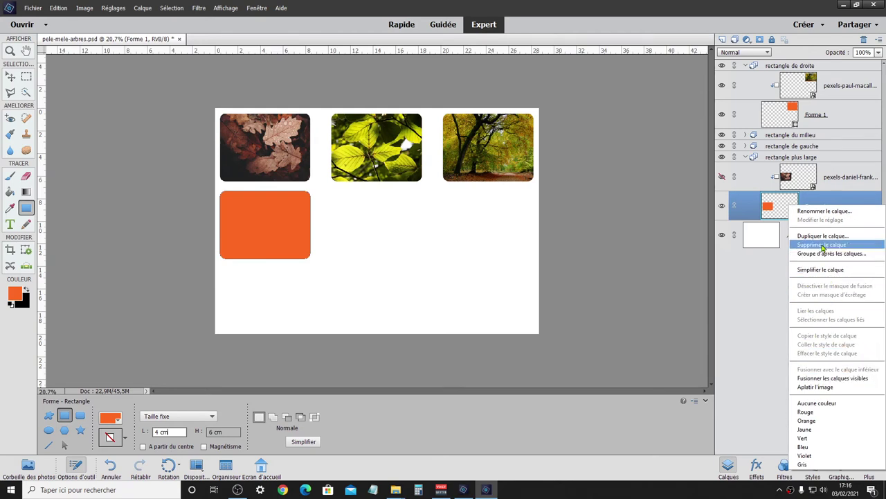
click(822, 246)
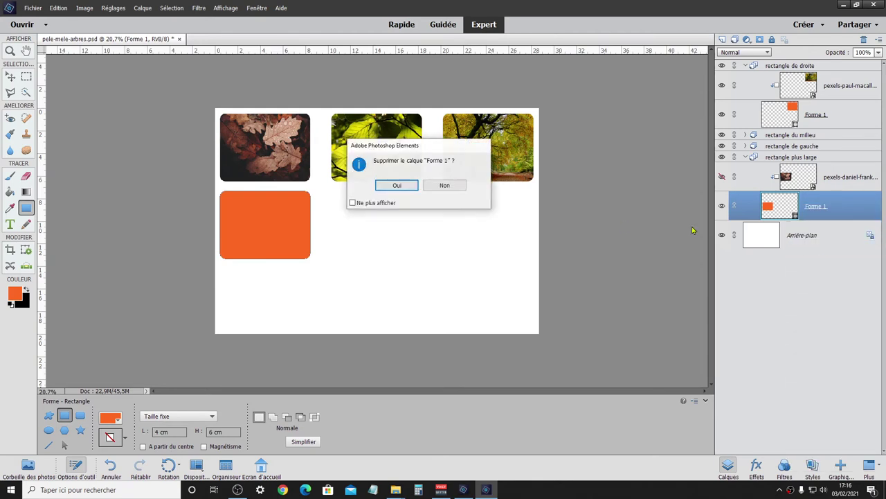
click(399, 184)
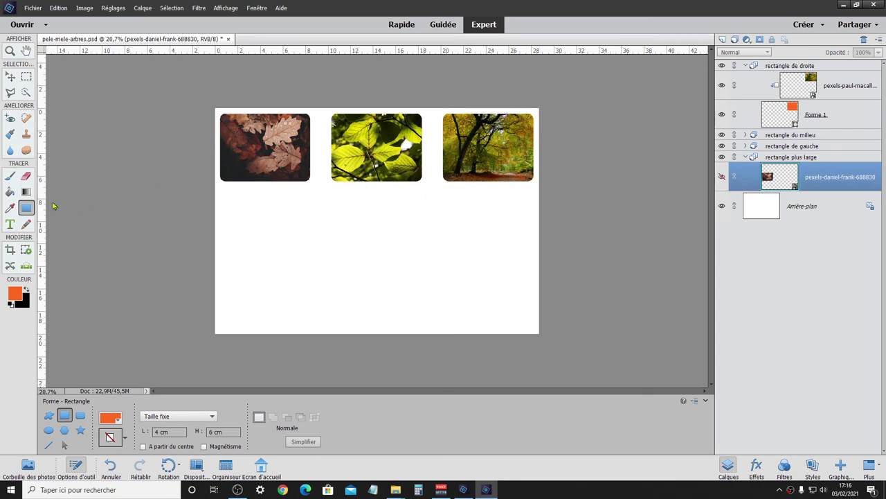
Set the shape constraint to Rapport L/H and select the Rounded Rectangle tool
click(174, 418)
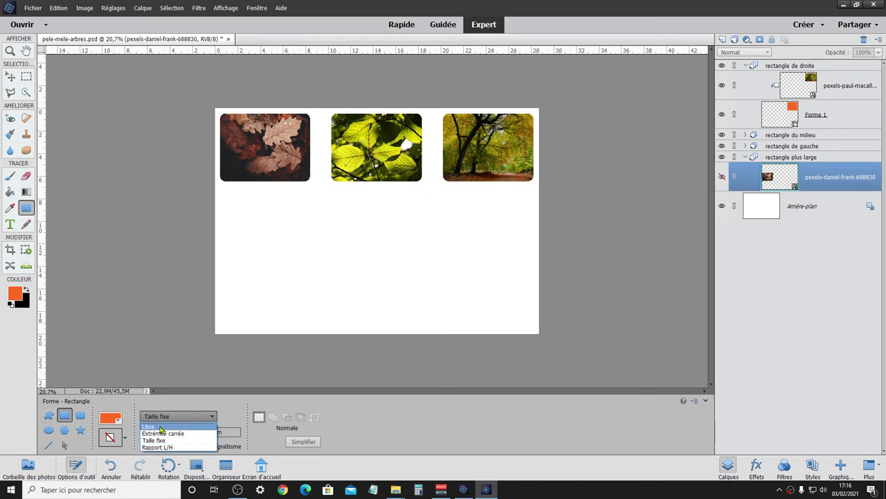
click(168, 448)
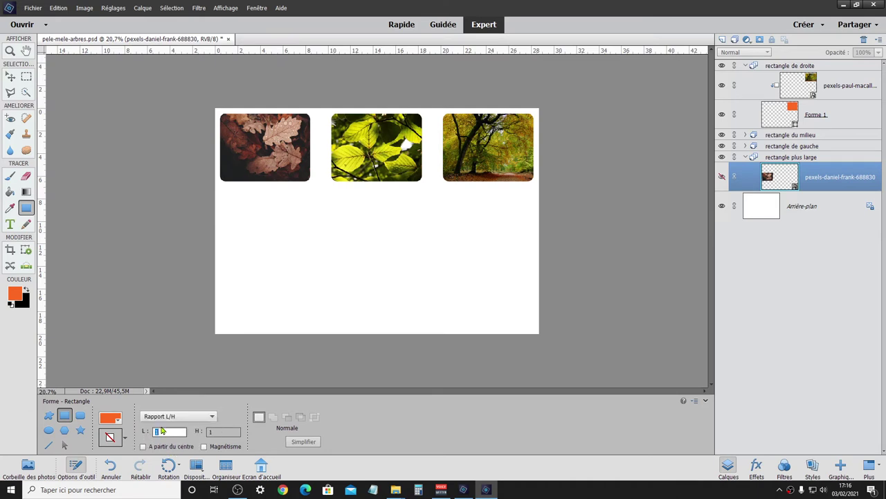
click(166, 431)
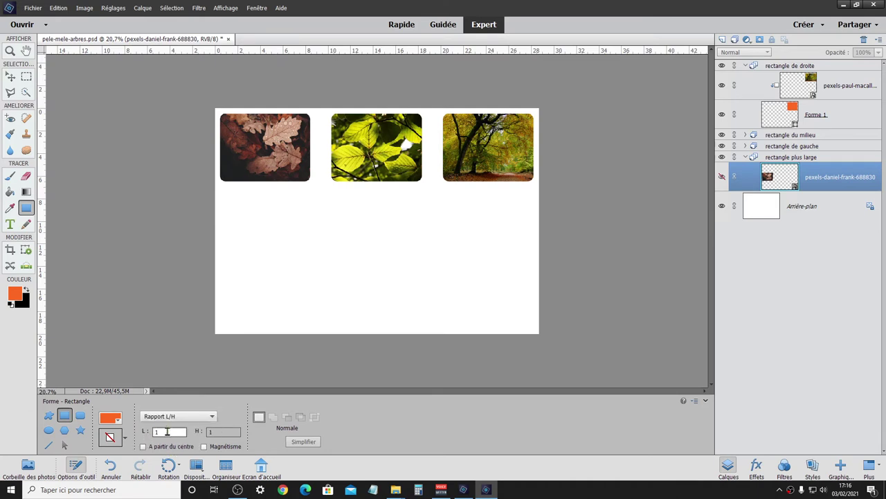
click(80, 416)
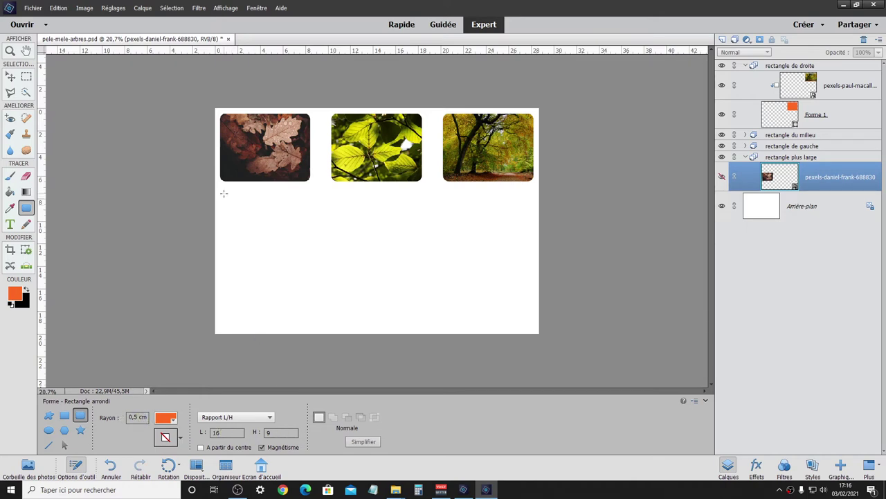
Draw a 17,5 × 9,8 cm orange rounded rectangle below the photos, nudged up-left
mouse_move(224, 193)
mouse_down()
mouse_move(334, 264)
mouse_move(435, 305)
mouse_up()
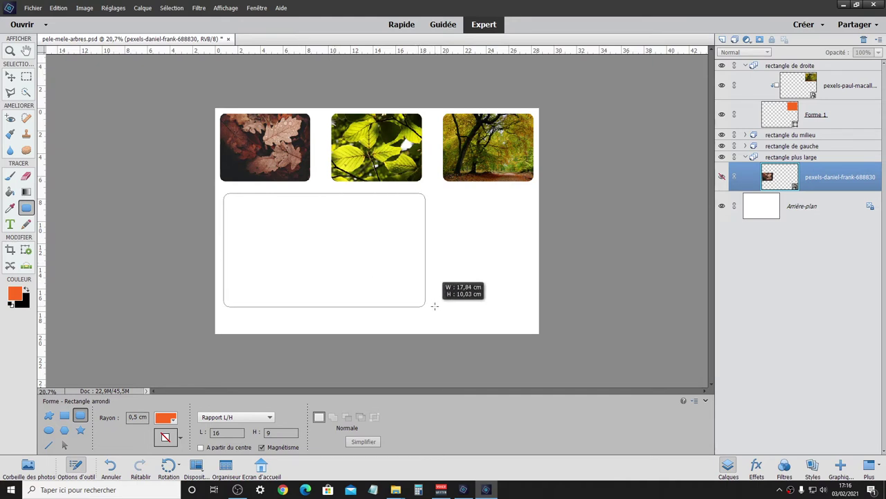
drag(434, 306, 440, 304)
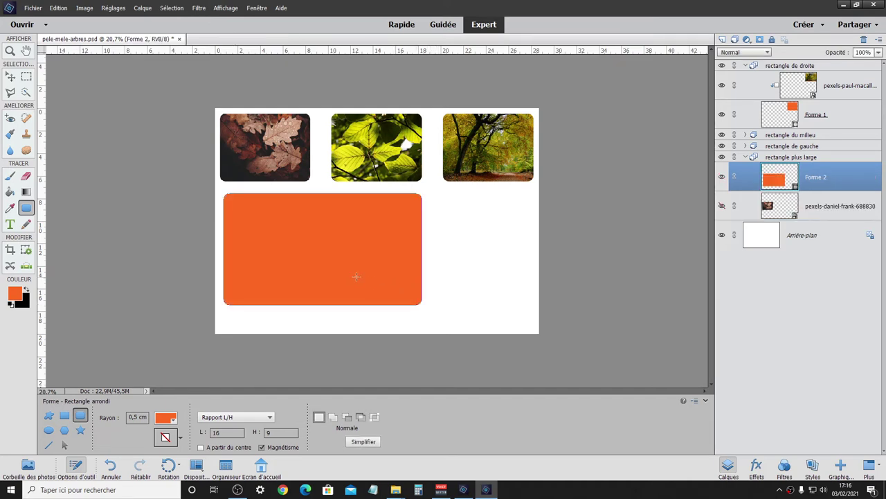
click(11, 76)
mouse_move(289, 248)
mouse_down()
mouse_move(285, 239)
mouse_move(289, 248)
mouse_up()
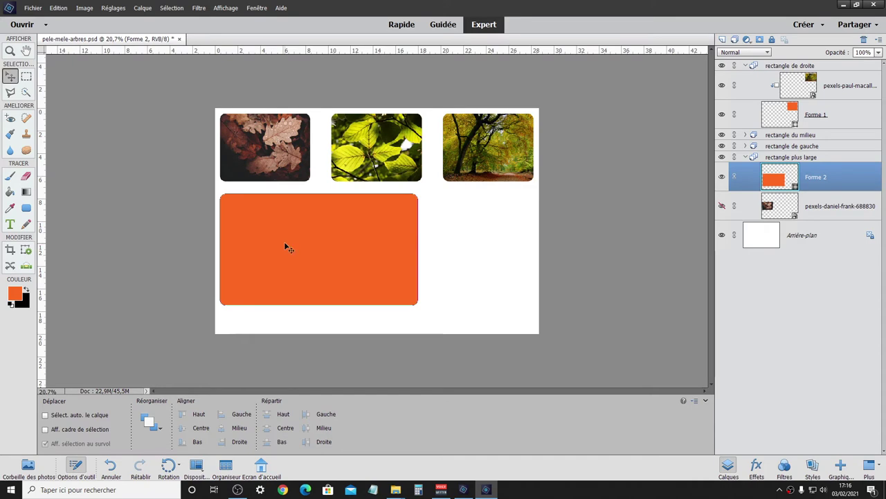
Add a vertical guide at 0,43 cm and align the orange rectangle's left edge to it
key(ctrl)
key(ctrl+plus)
key(ctrl+plus)
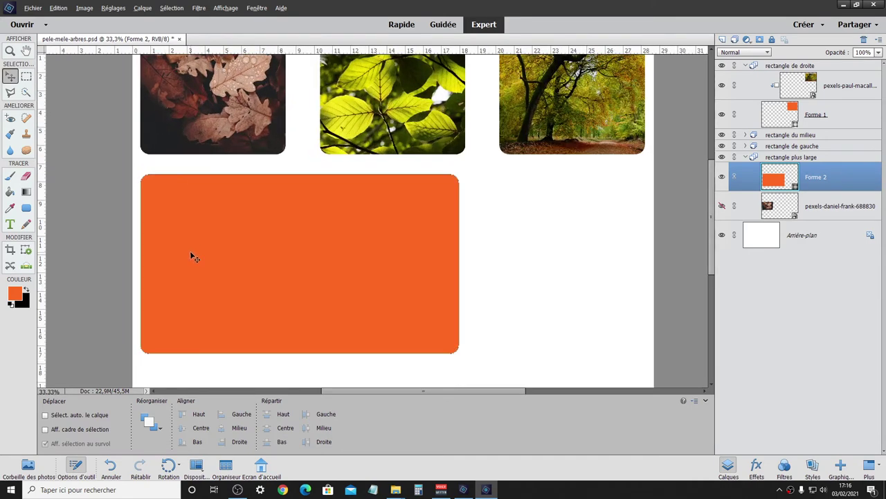
key(ctrl+0)
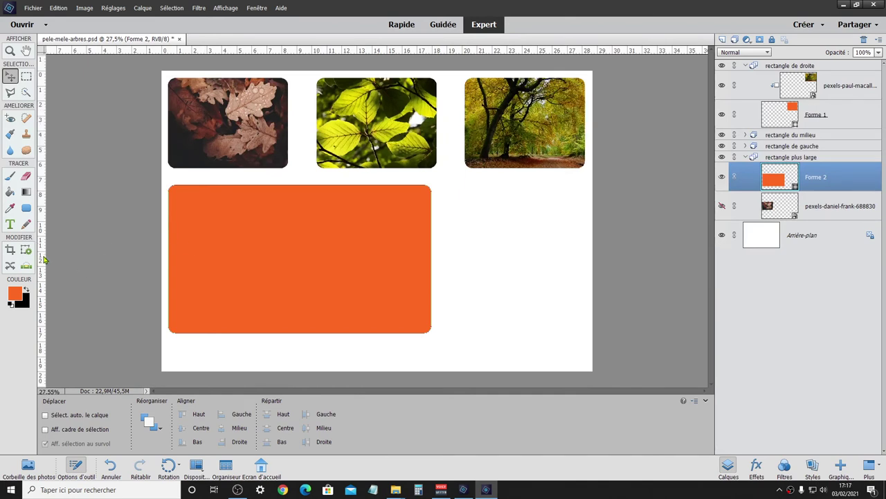
drag(43, 259, 168, 280)
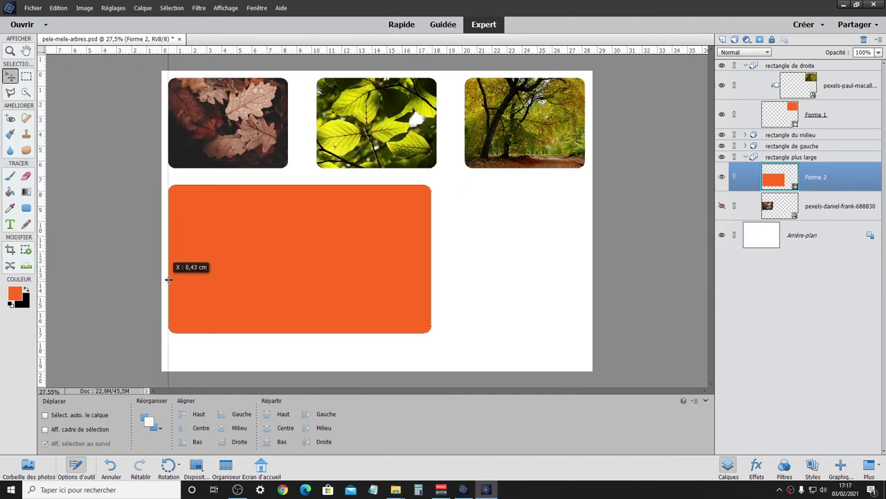
drag(168, 279, 169, 278)
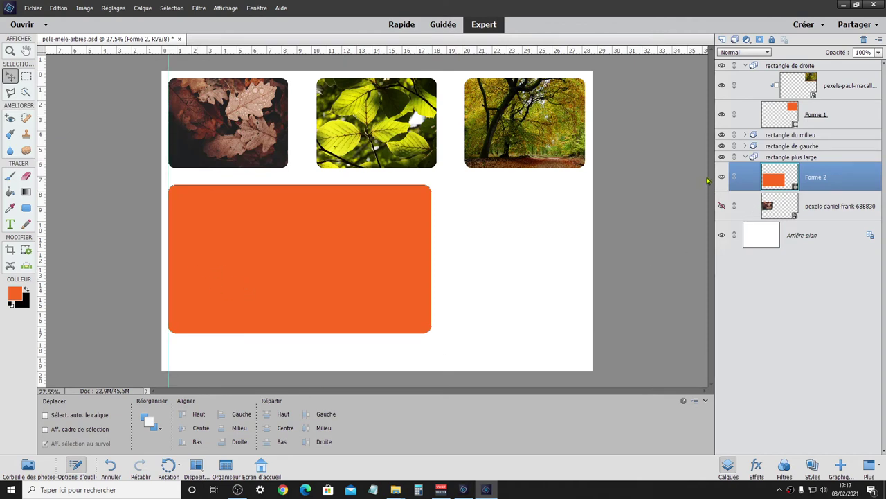
mouse_move(400, 256)
mouse_down()
mouse_move(390, 256)
mouse_move(397, 245)
mouse_up()
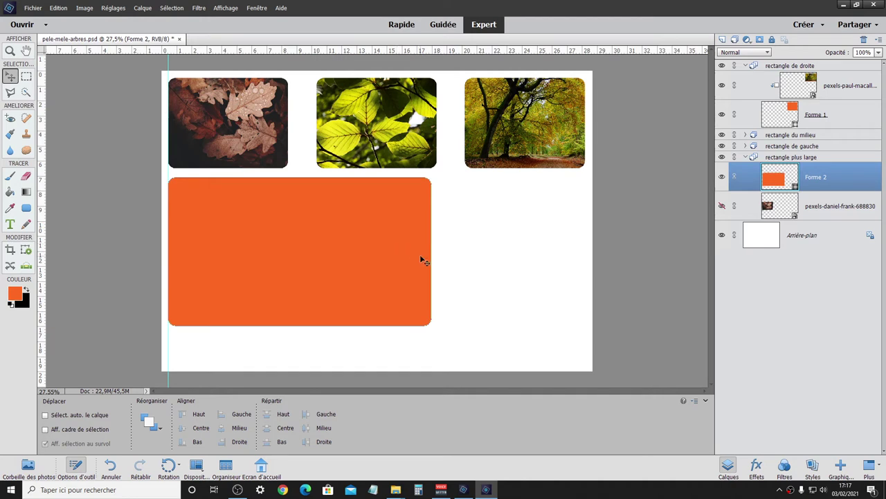
Widen the orange rectangle to about 102%, roughly 17,89 cm
key(ctrl+t)
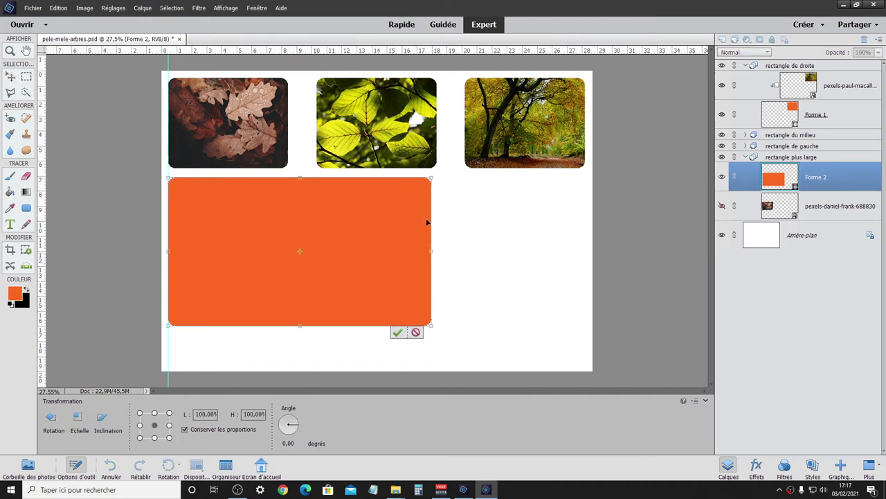
drag(433, 252, 437, 251)
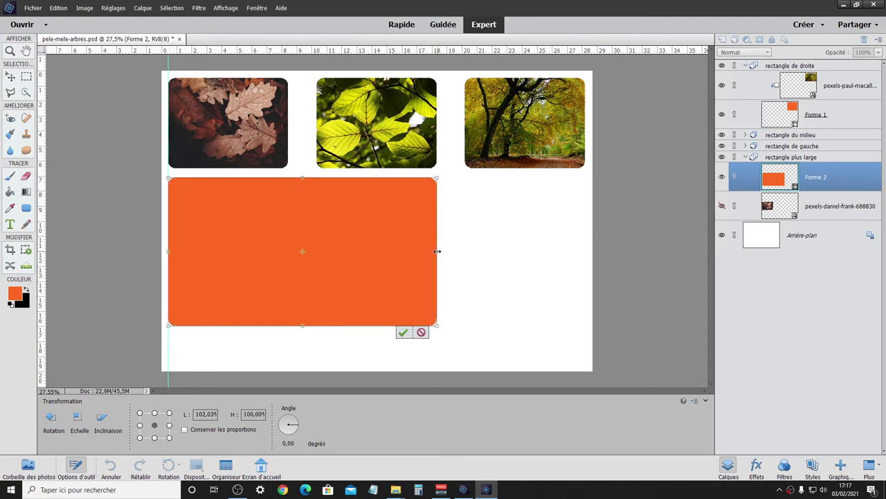
click(404, 333)
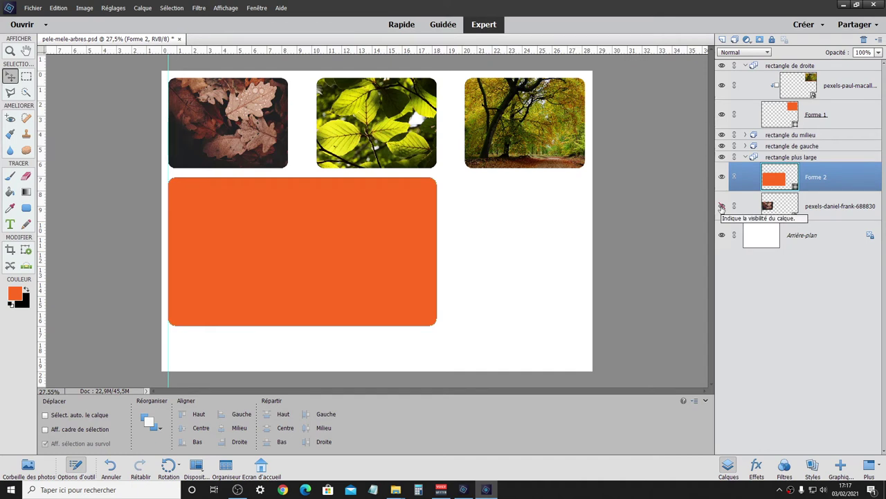
Show the pexels-daniel-frank leaves layer, move it above Forme 2, and delete it
click(721, 205)
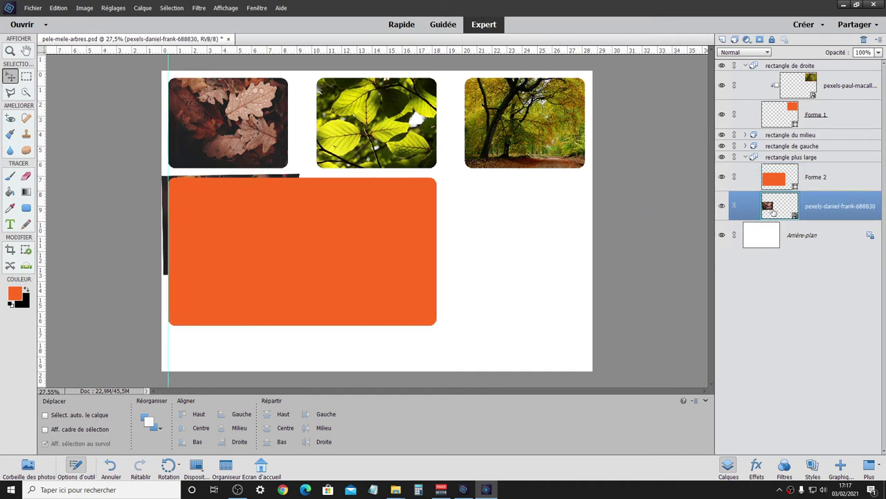
drag(772, 208, 773, 178)
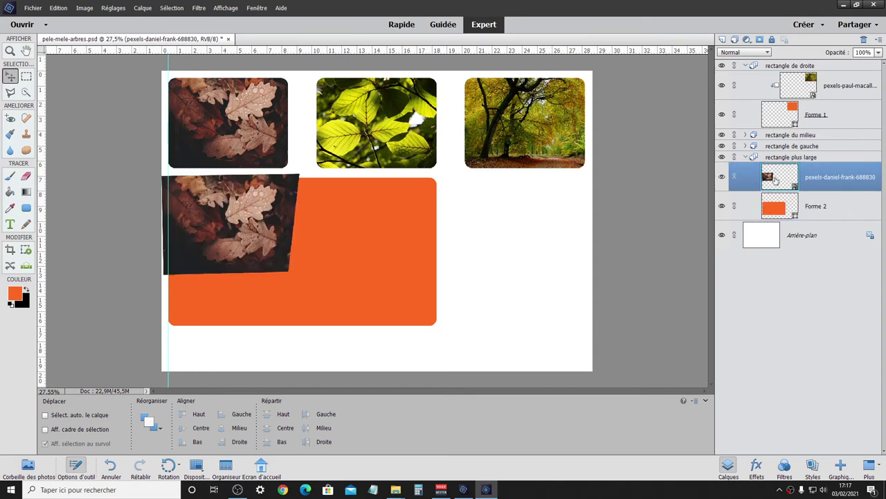
right_click(824, 185)
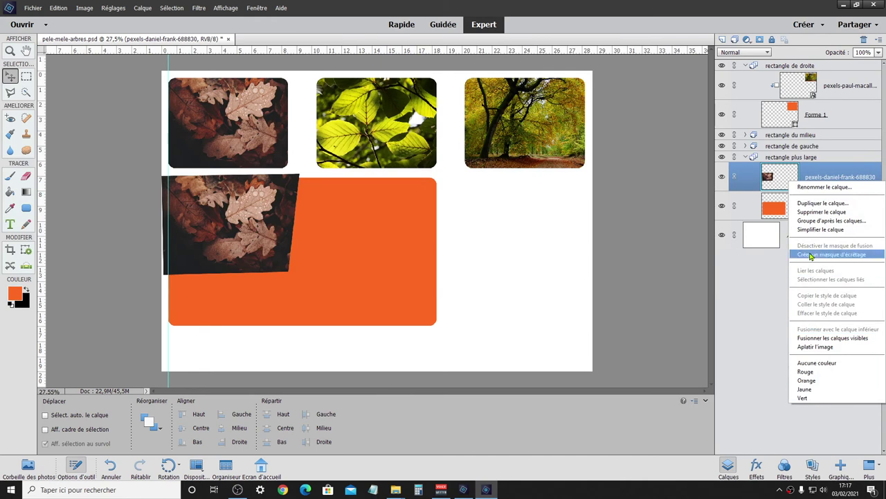
click(821, 212)
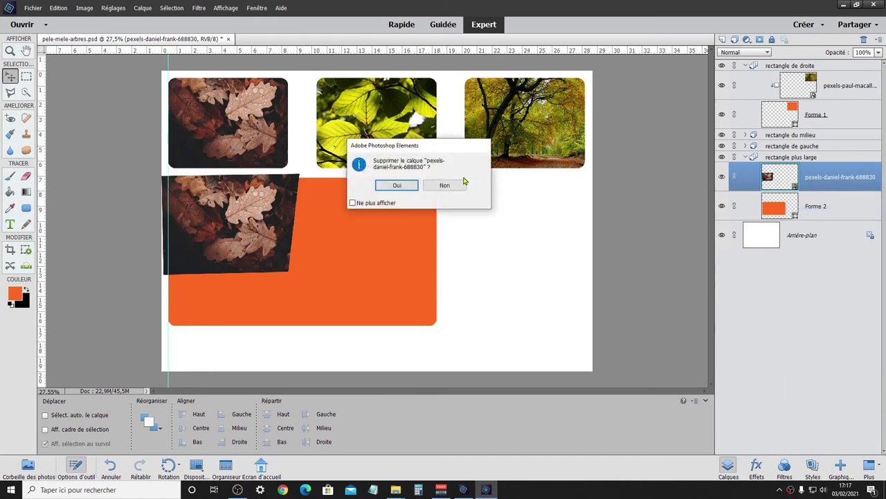
click(403, 185)
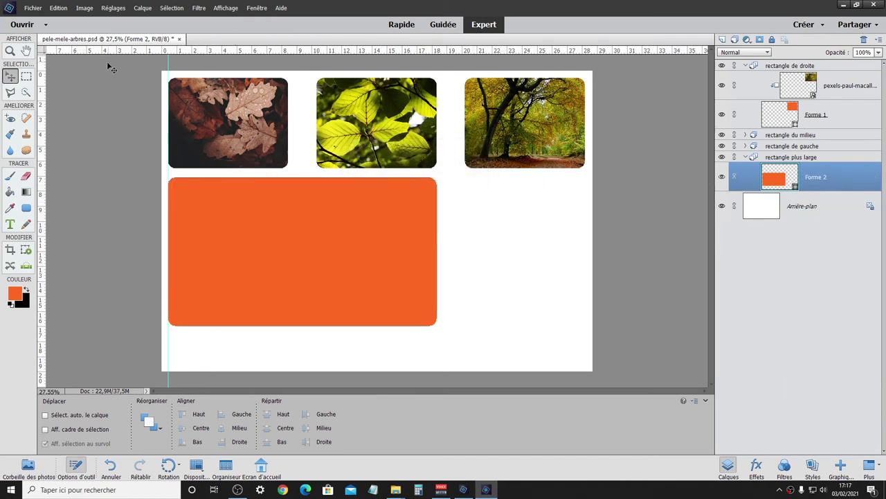
Place pexels-sebastian-beck-3283498 and clip it into the Forme 2 rounded rectangle
click(33, 8)
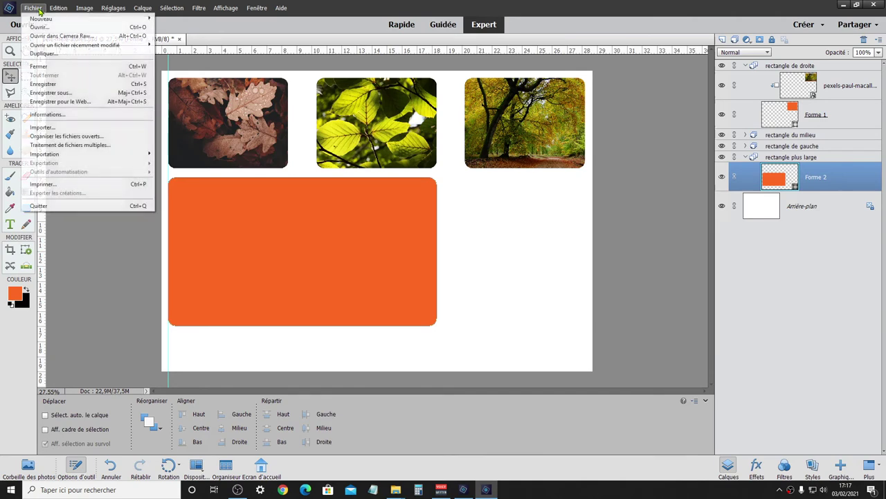
click(43, 128)
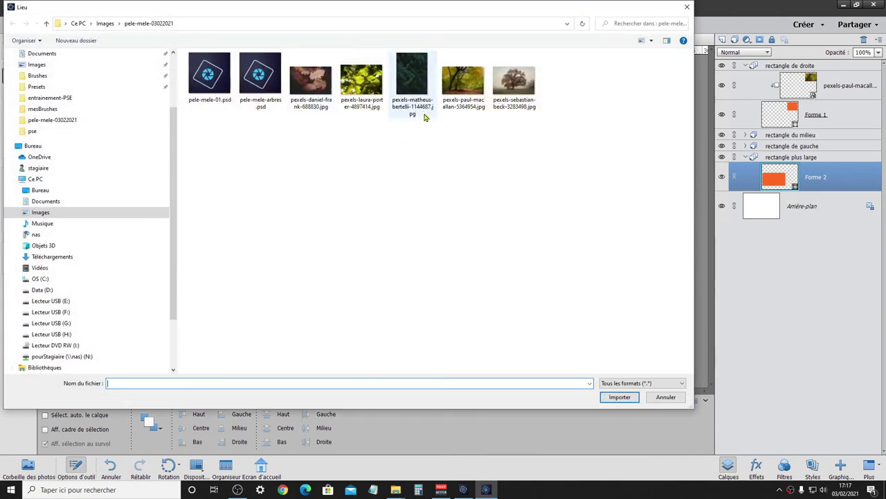
double_click(514, 82)
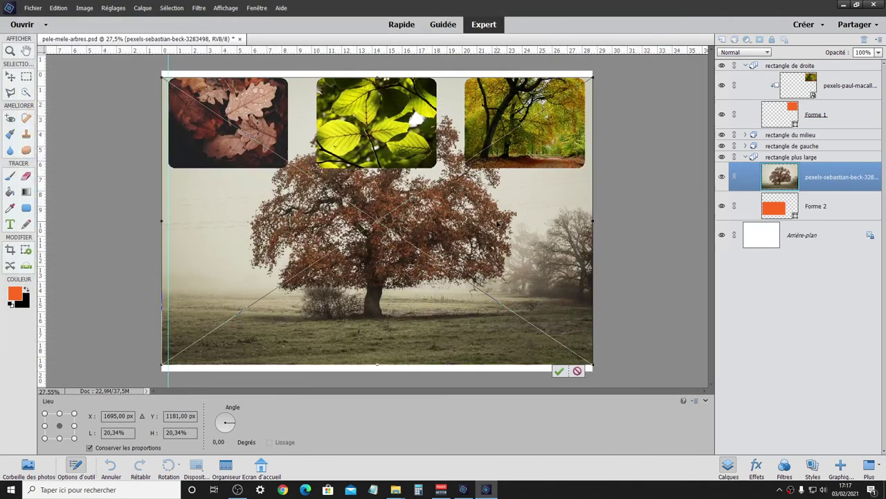
click(559, 371)
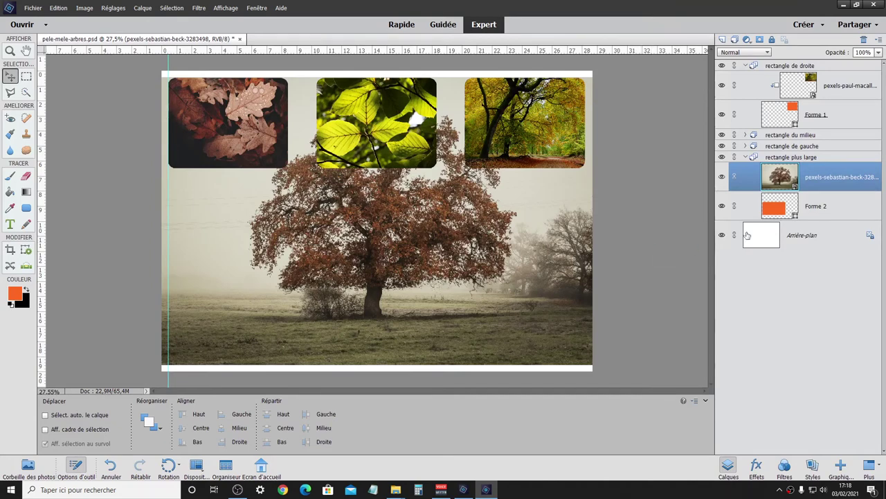
right_click(783, 182)
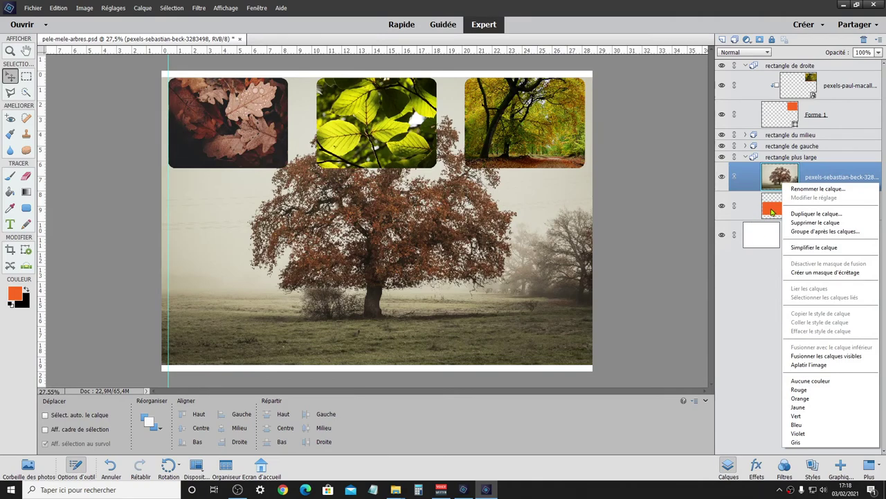
click(824, 272)
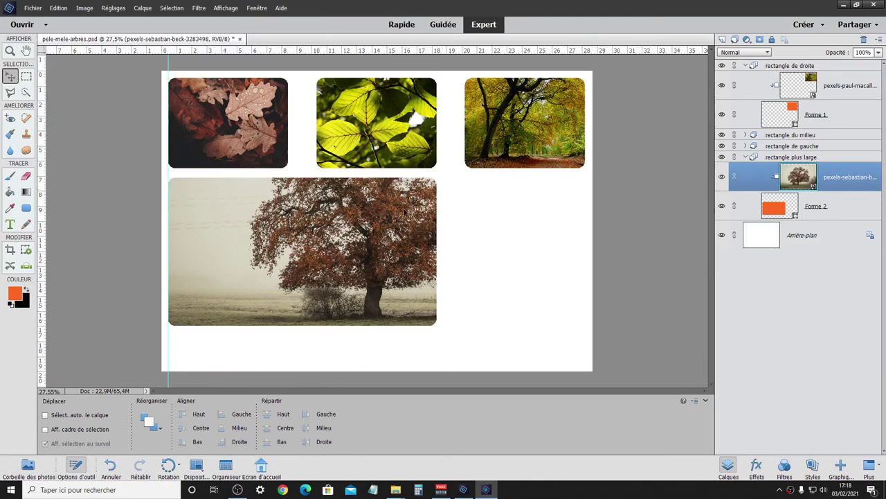
Scale the tree photo down with proportions locked in a first transform
drag(346, 267, 359, 275)
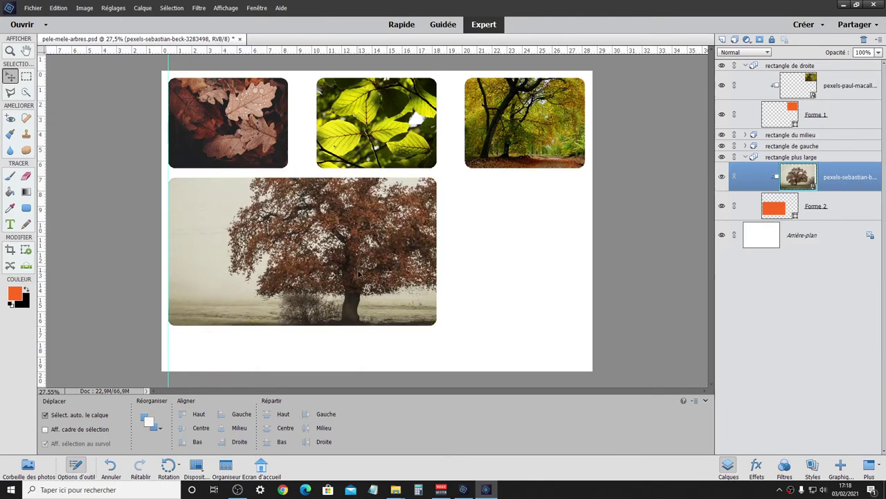
key(ctrl+t)
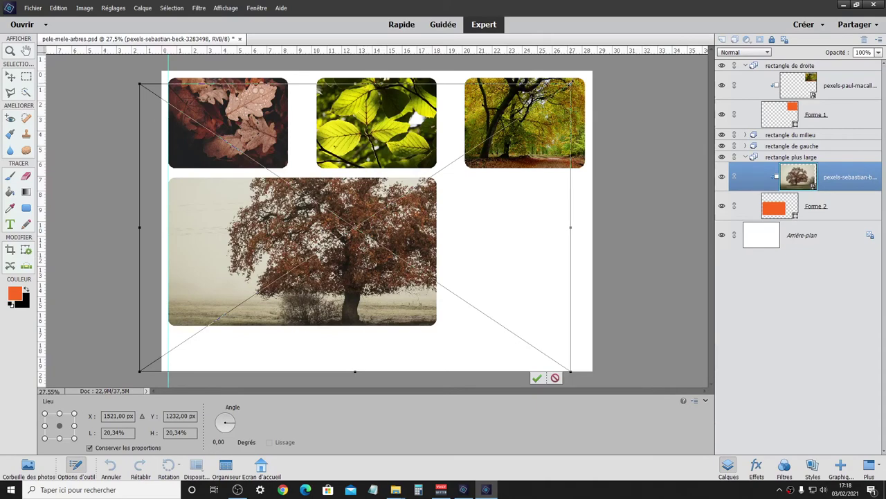
drag(570, 84, 500, 130)
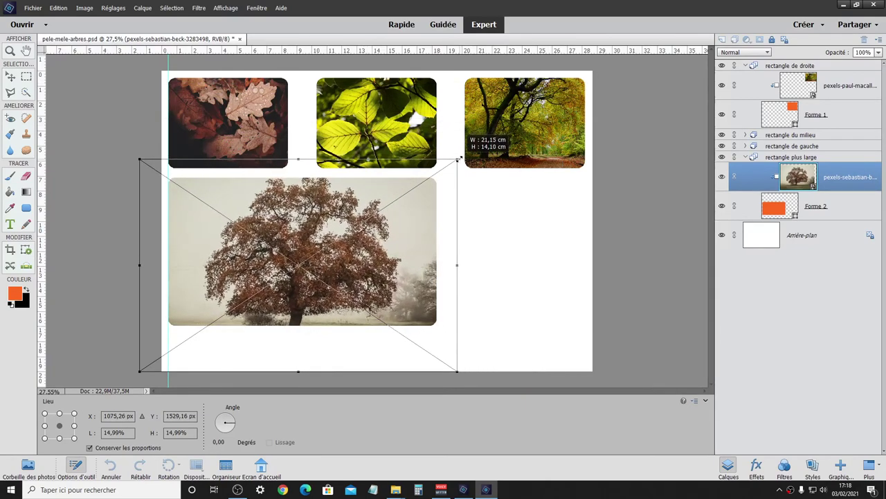
drag(462, 156, 448, 166)
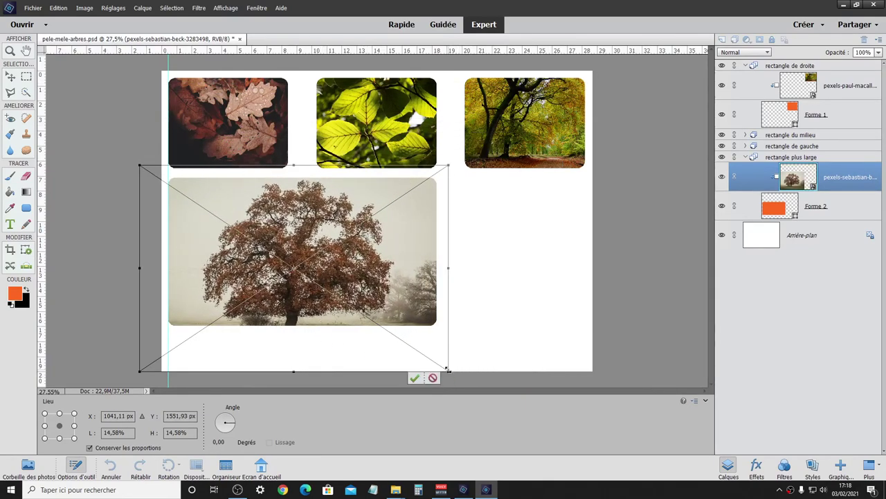
drag(448, 369, 417, 350)
drag(328, 291, 350, 294)
drag(304, 354, 302, 326)
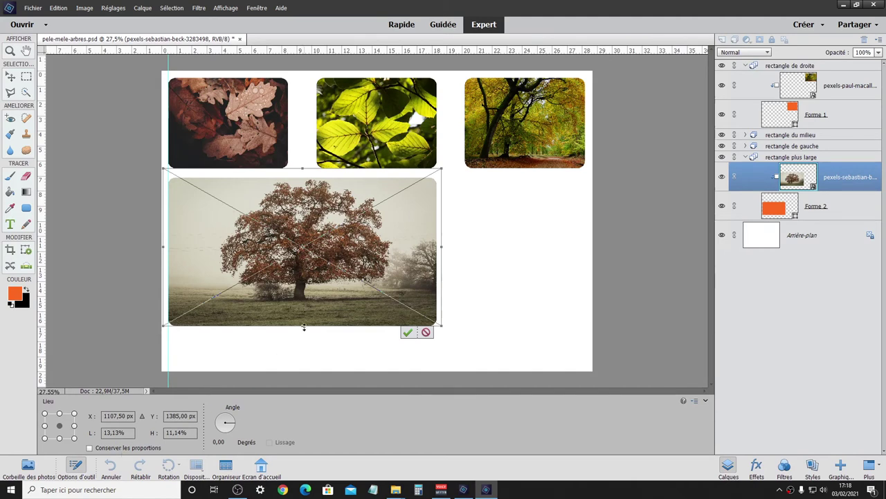
click(90, 448)
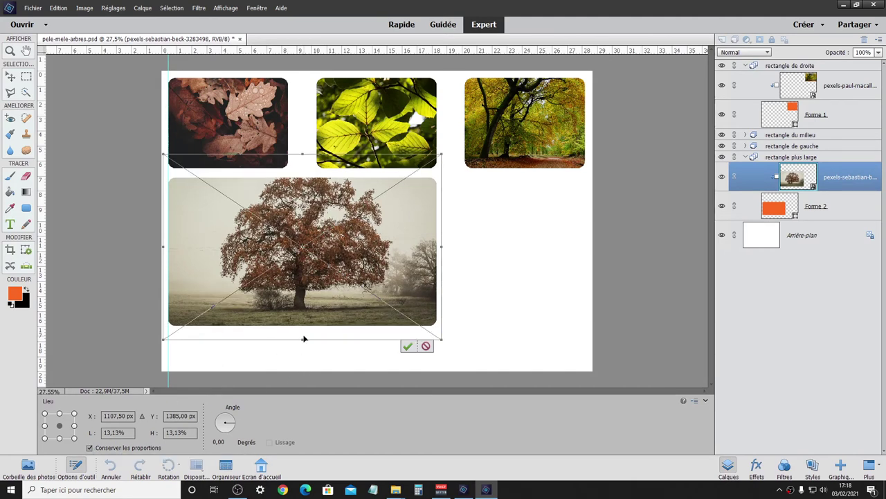
drag(303, 340, 304, 328)
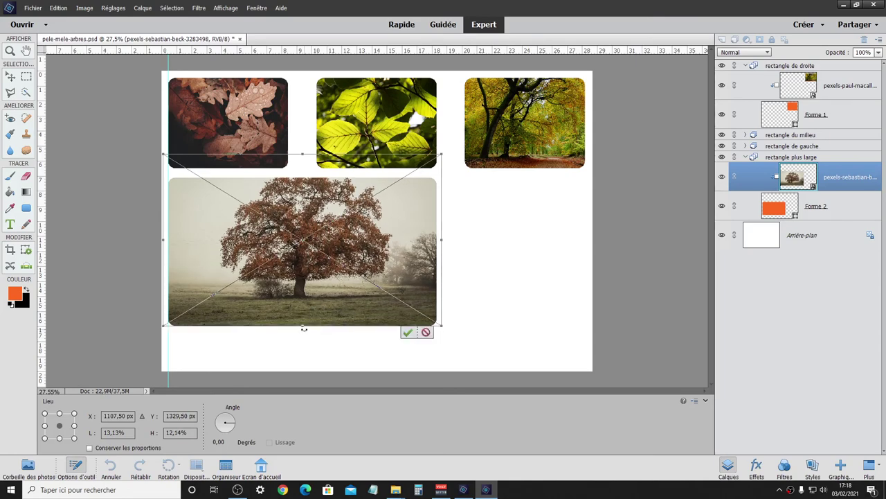
key(Return)
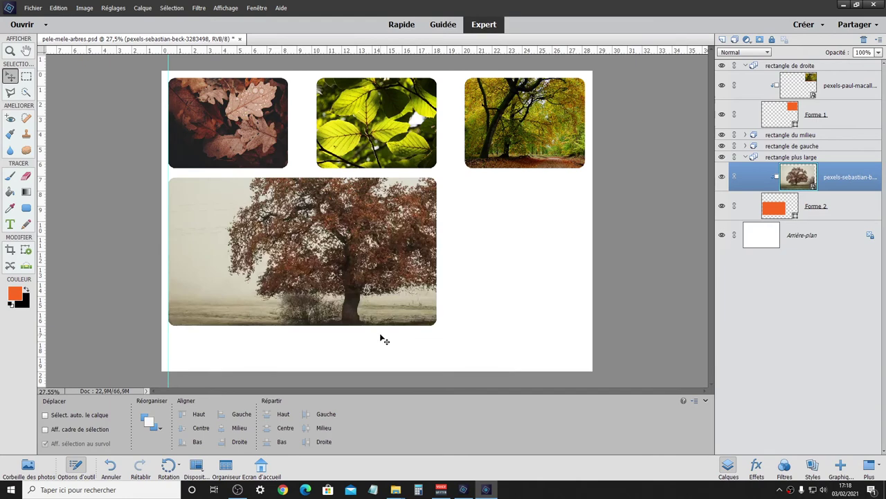
Rescale the tree photo to about 12,9% so the whole tree fits the frame
key(ctrl+t)
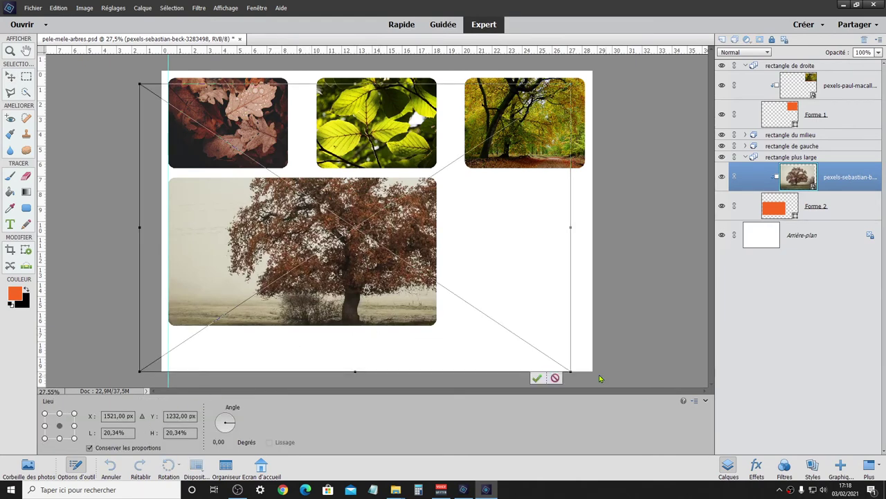
drag(570, 370, 500, 336)
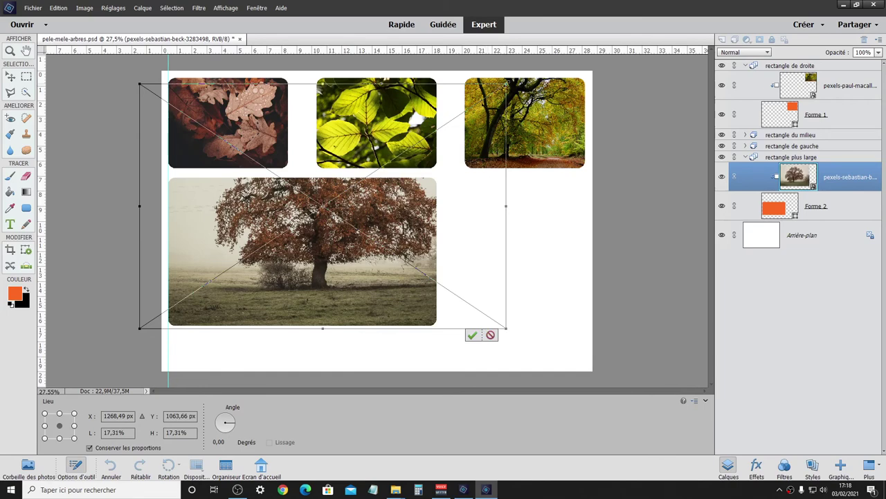
drag(506, 84, 450, 153)
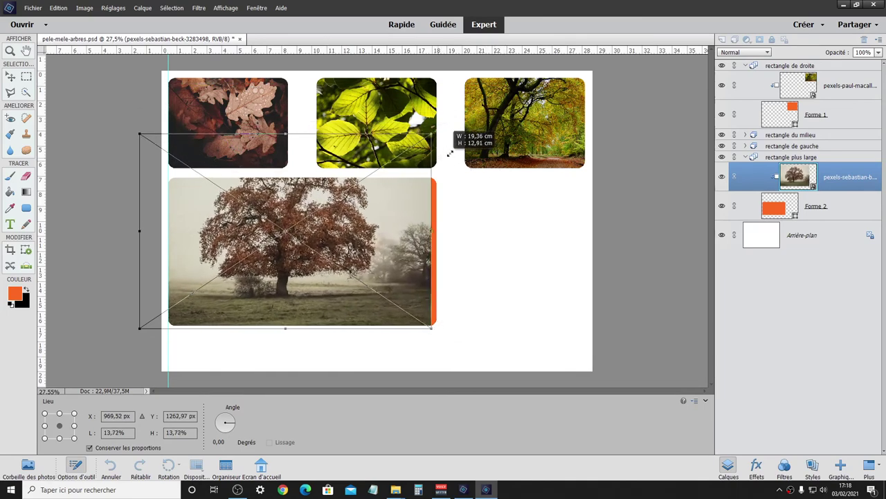
drag(418, 240, 426, 264)
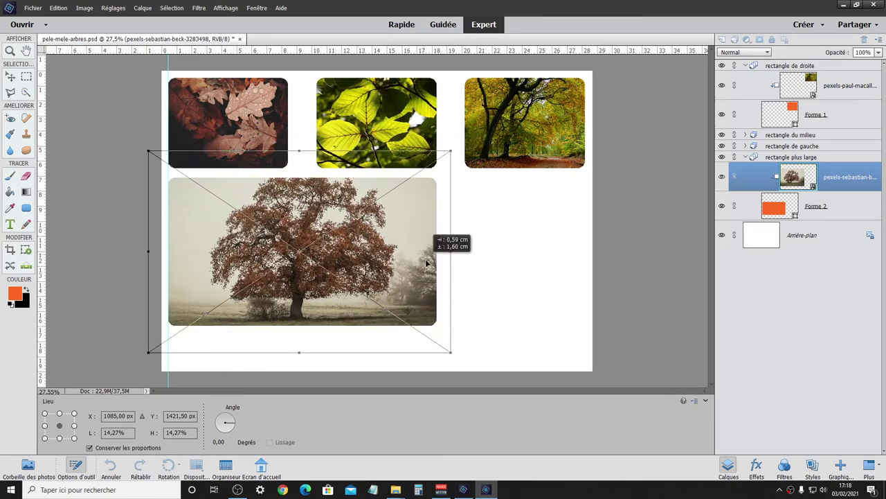
drag(451, 352, 423, 334)
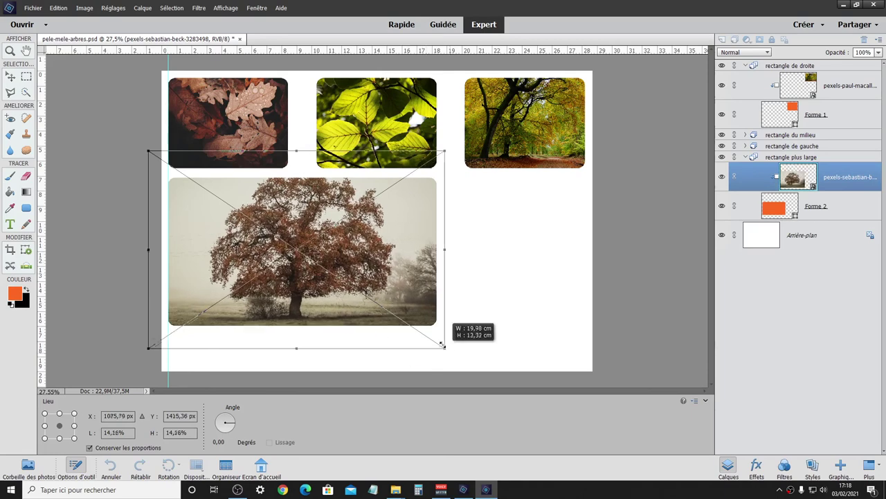
drag(409, 304, 422, 317)
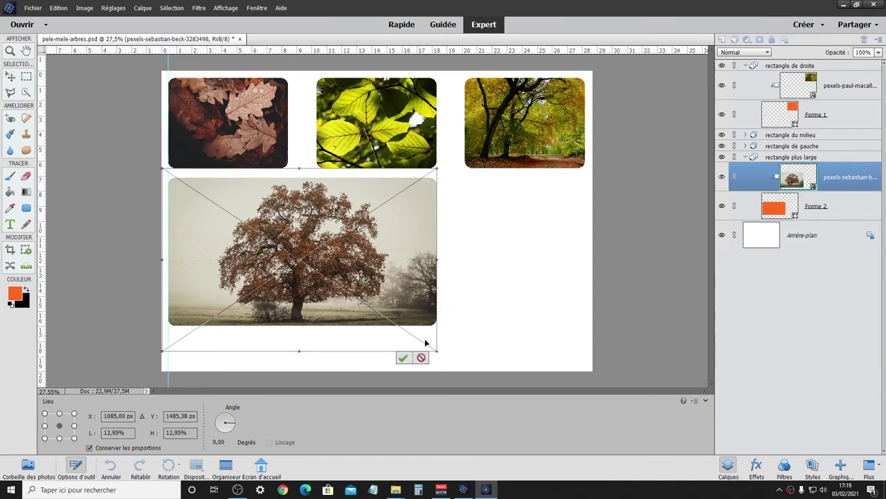
mouse_move(437, 350)
mouse_down()
mouse_move(406, 325)
mouse_move(438, 352)
mouse_up()
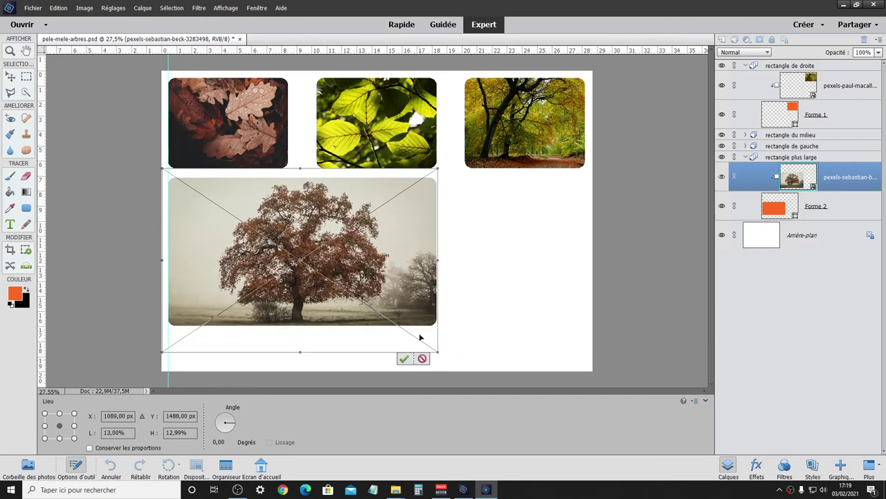
drag(421, 309, 425, 299)
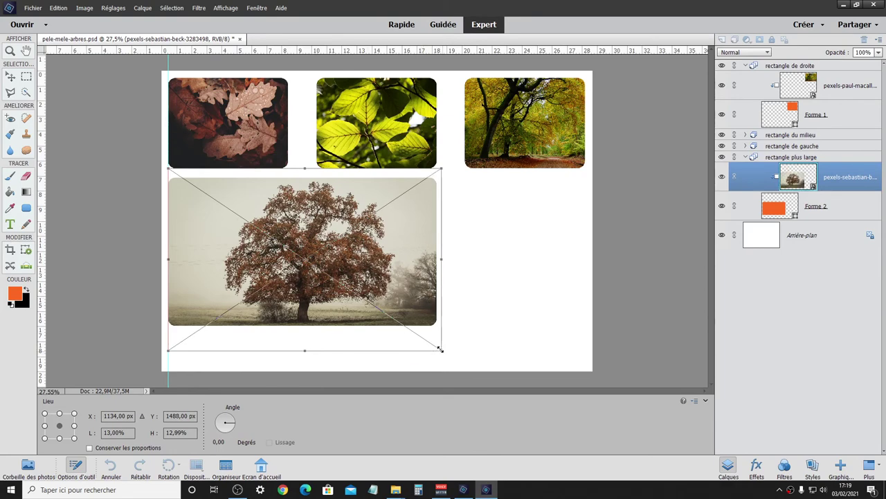
drag(443, 353, 440, 346)
click(407, 355)
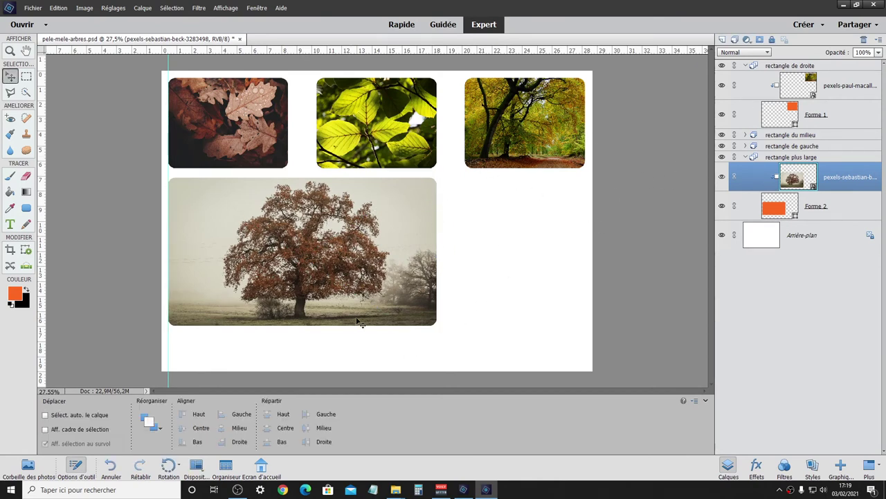
click(26, 207)
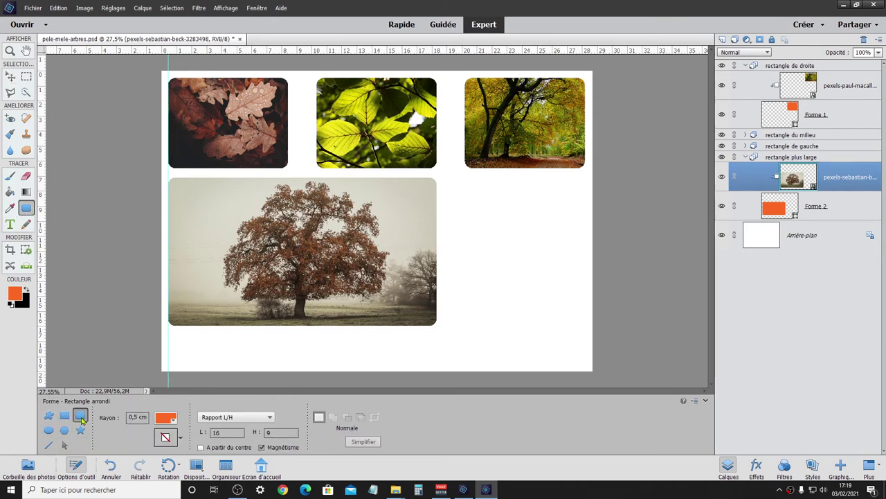
Draw an orange rounded rectangle and an overlapping circle below it, right of the tree
drag(461, 187, 547, 313)
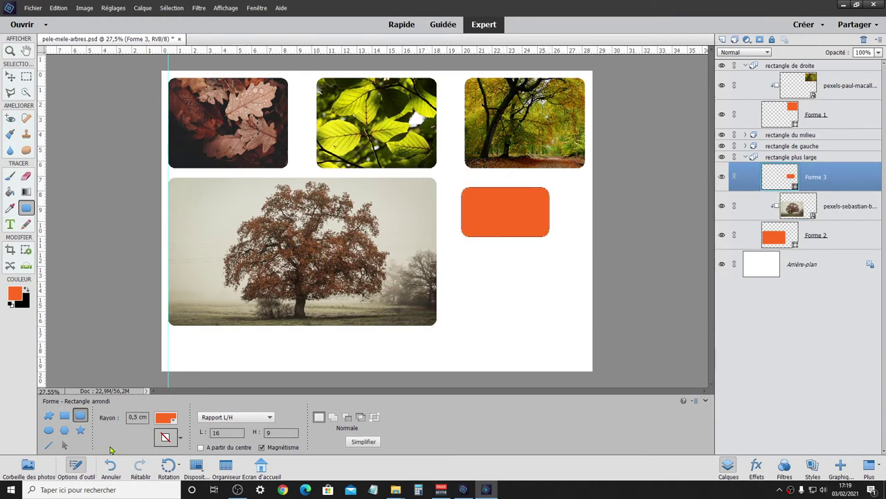
click(48, 429)
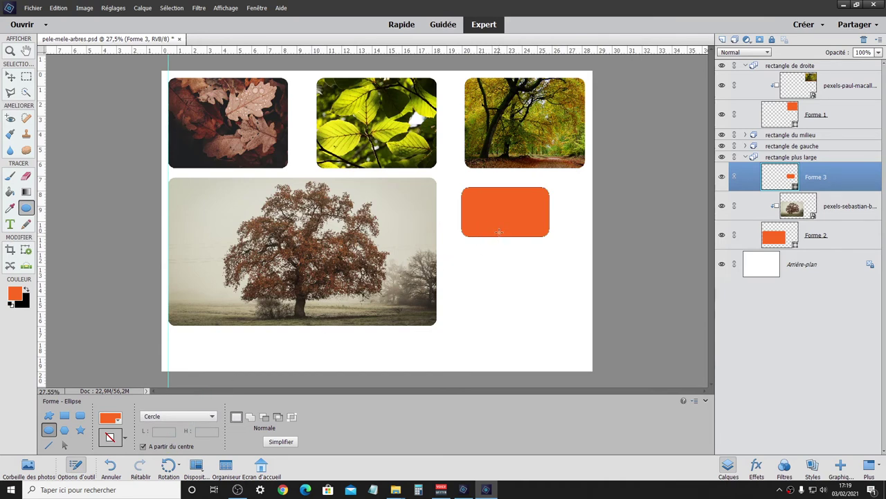
drag(499, 235, 511, 282)
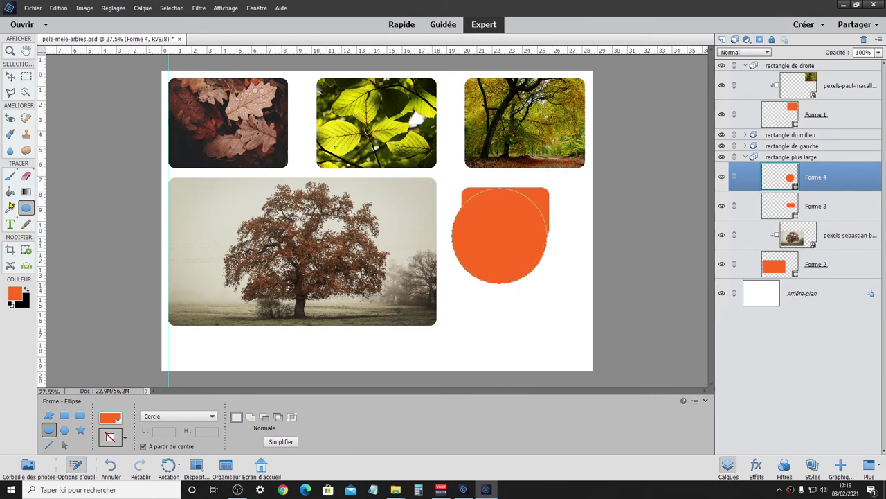
click(65, 445)
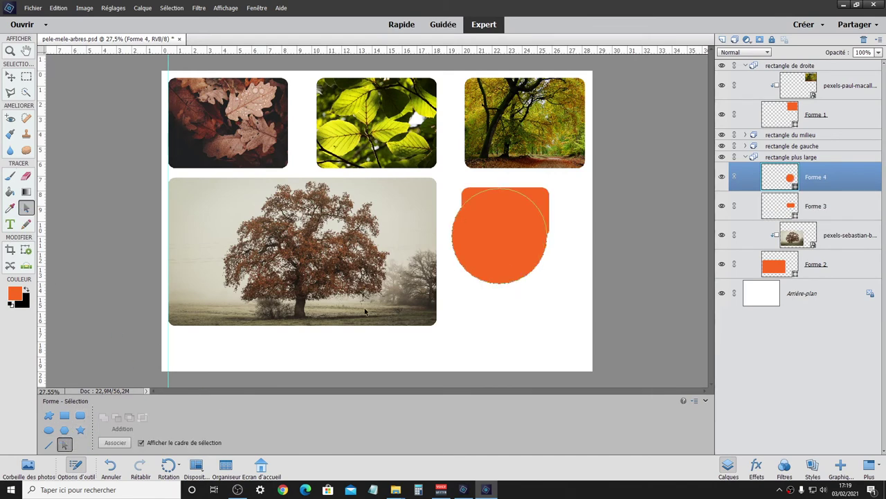
drag(514, 257, 520, 279)
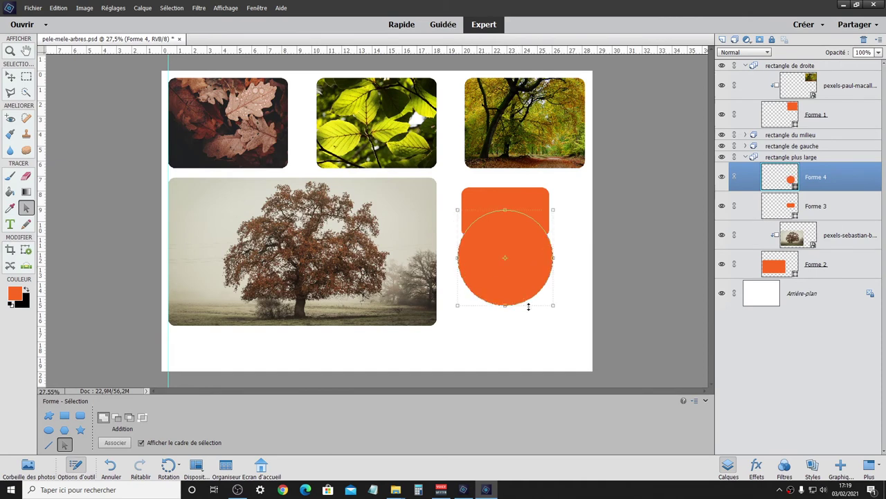
click(541, 333)
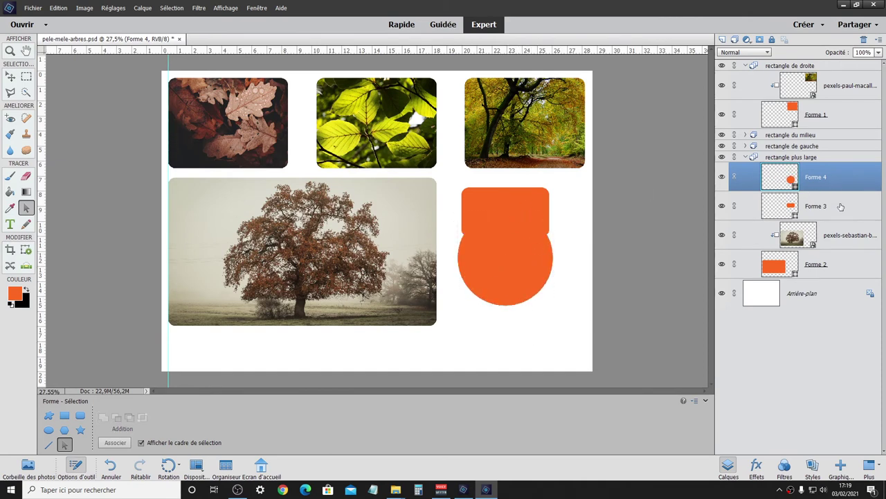
shift+click(841, 207)
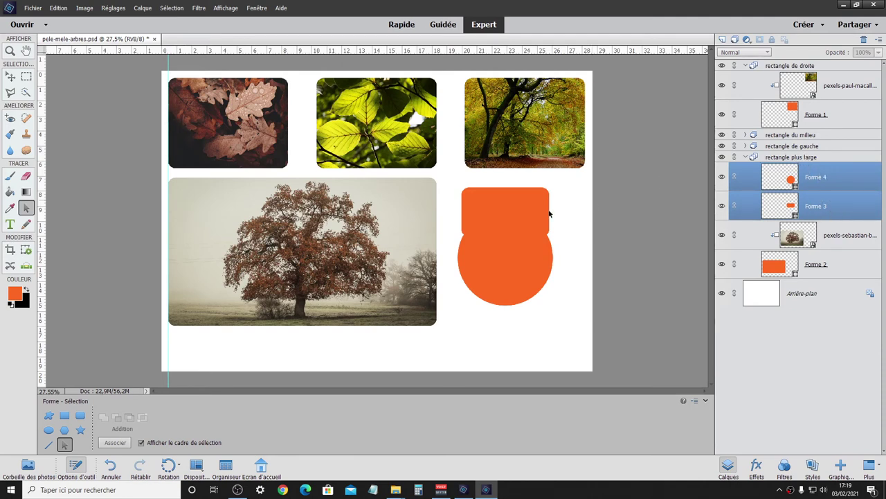
Place pexels-matheus-bertelli-1144687 and clip it into the Forme 4 circle
click(33, 8)
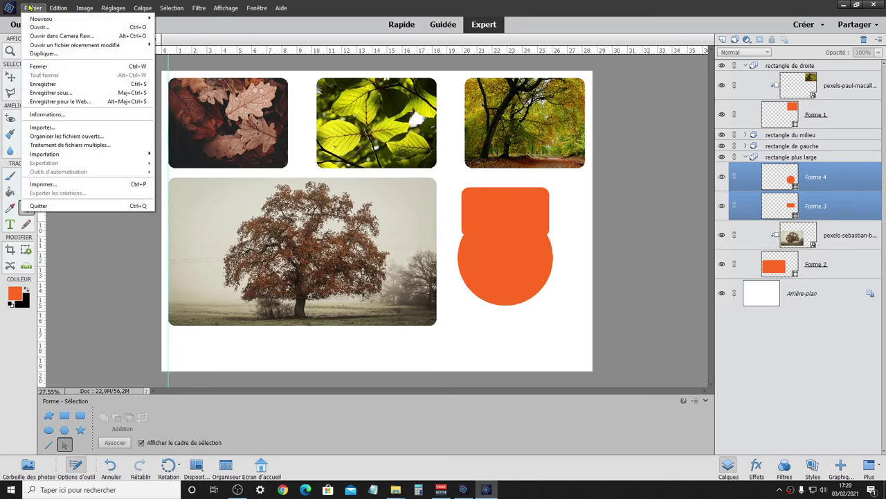
click(41, 127)
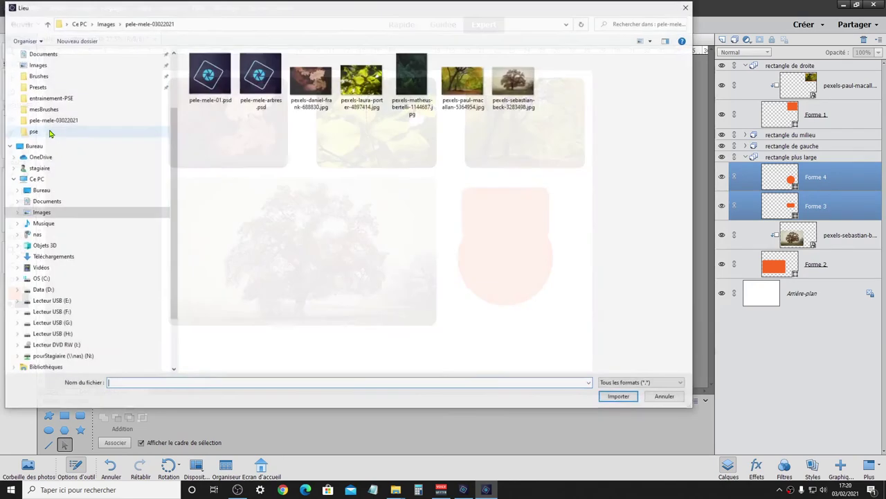
click(405, 81)
double_click(405, 81)
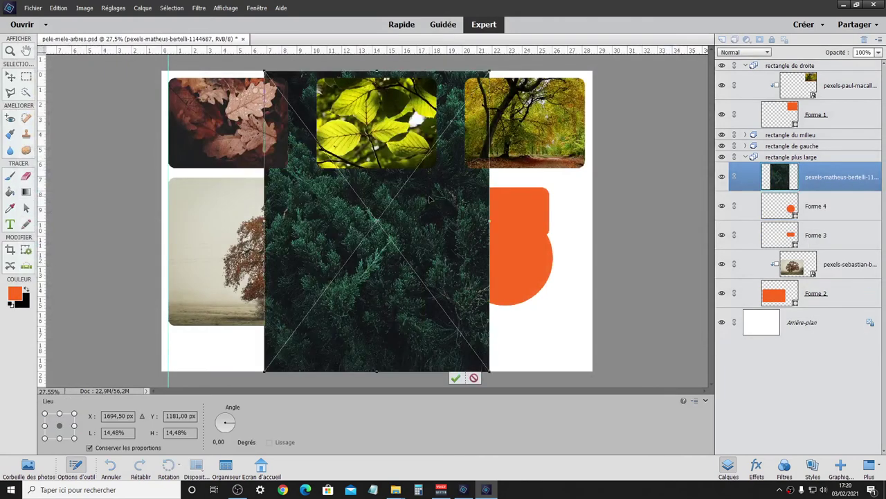
click(456, 378)
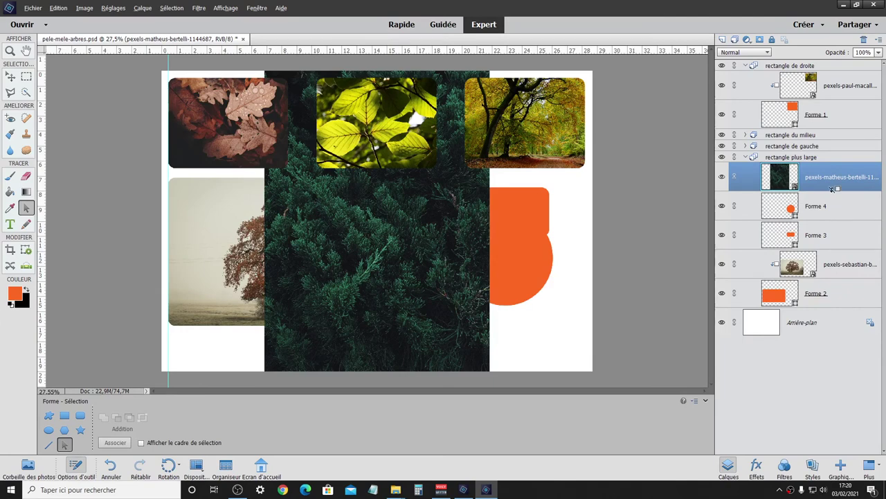
alt+click(833, 189)
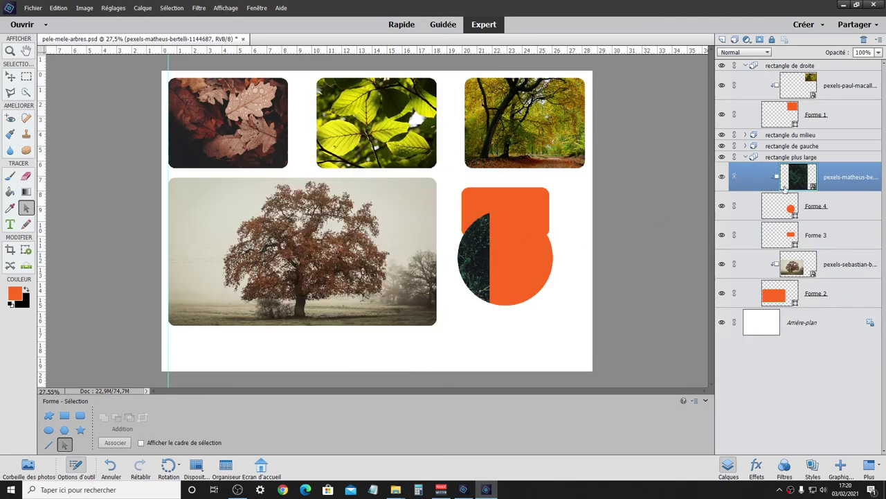
click(506, 270)
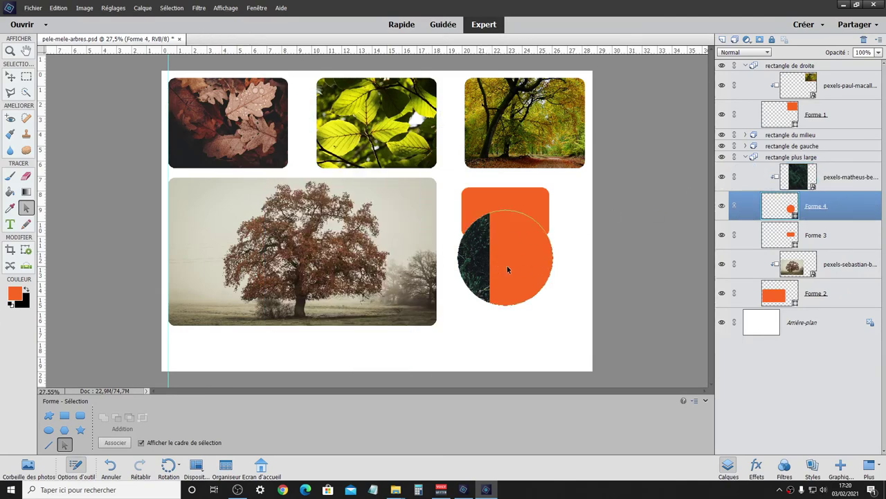
click(802, 187)
With Auto-select off, drag the fir-tree photo until it fills the whole Forme 4 circle
click(483, 274)
click(805, 181)
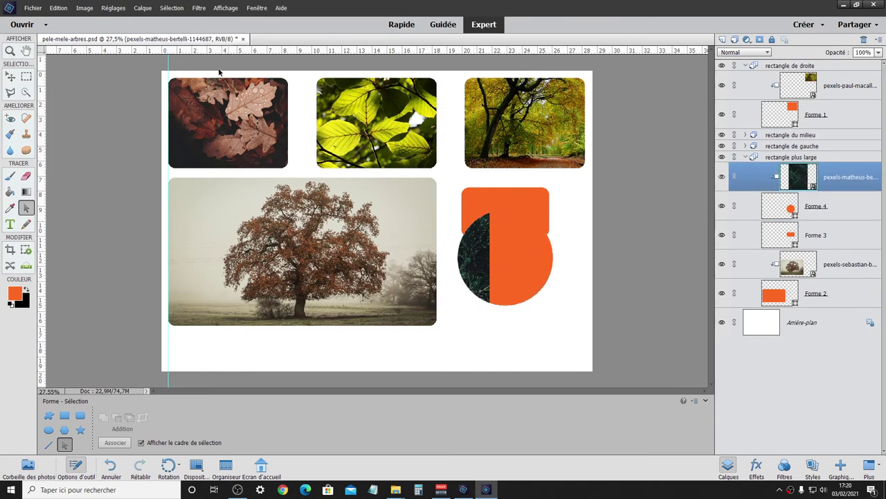
click(10, 77)
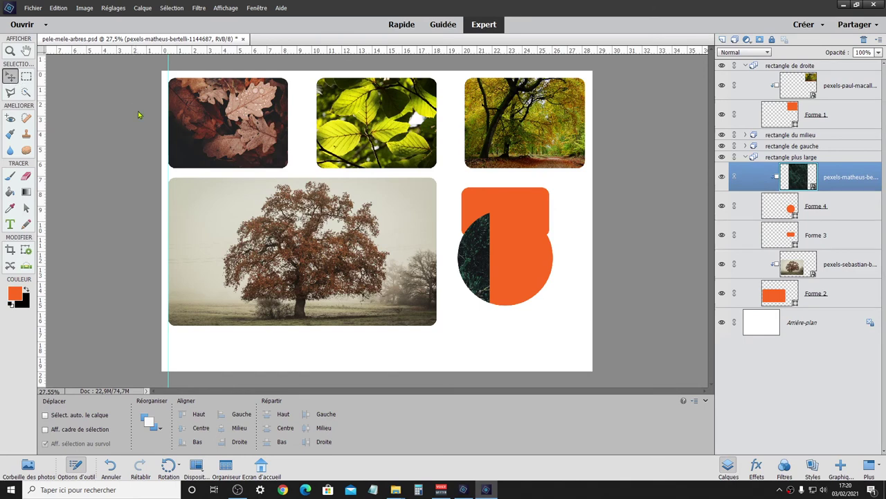
click(46, 414)
click(47, 416)
drag(477, 263, 550, 219)
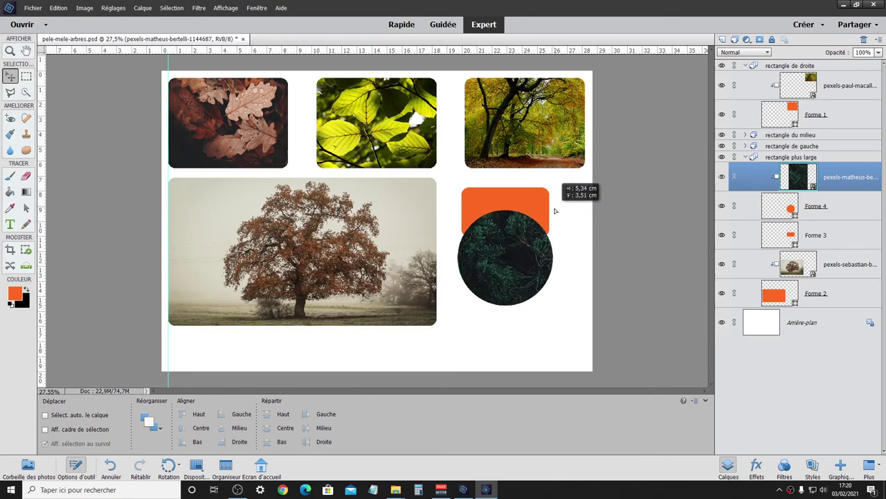
drag(550, 218, 554, 212)
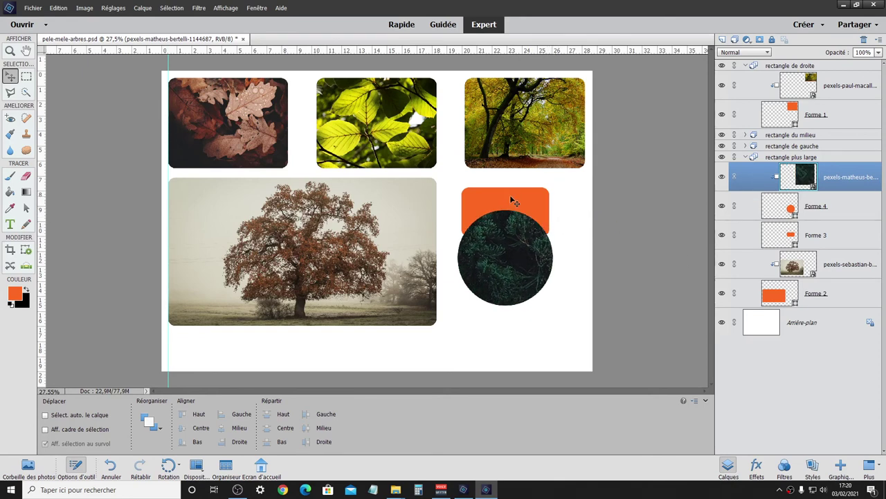
click(844, 212)
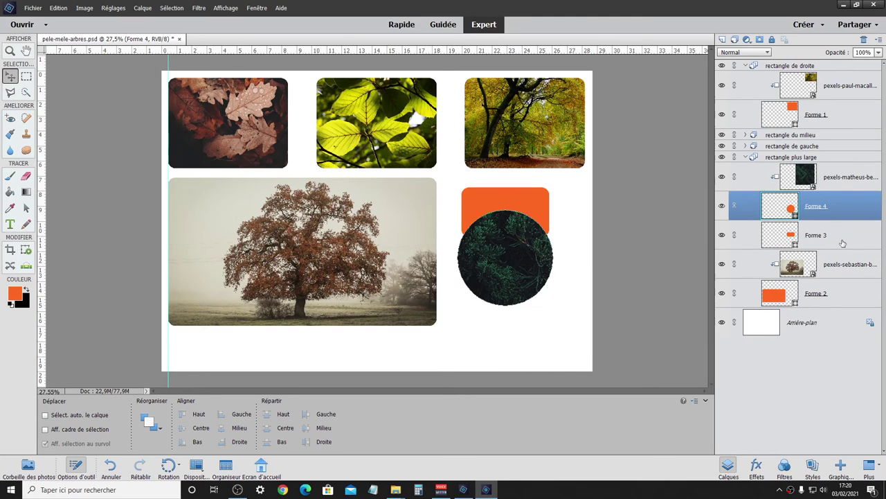
Delete the orange Forme 3 rectangle layer
ctrl+click(843, 243)
right_click(842, 243)
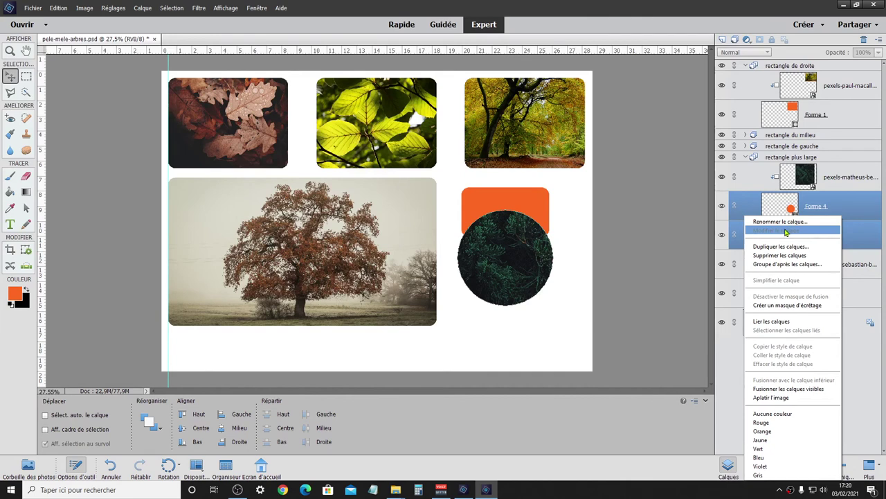
click(695, 329)
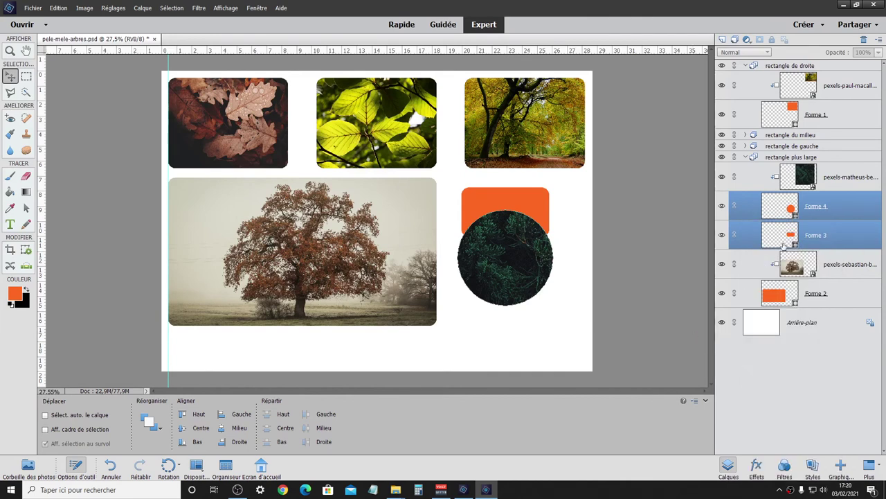
click(846, 209)
click(829, 236)
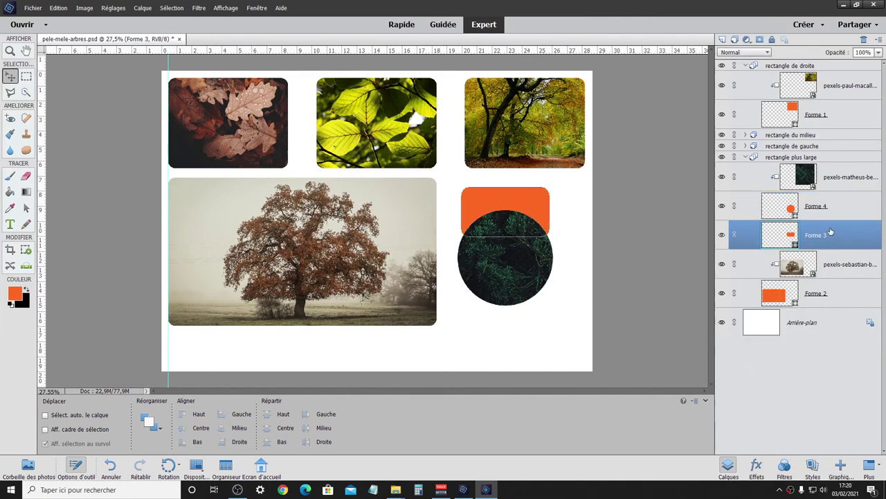
key(Delete)
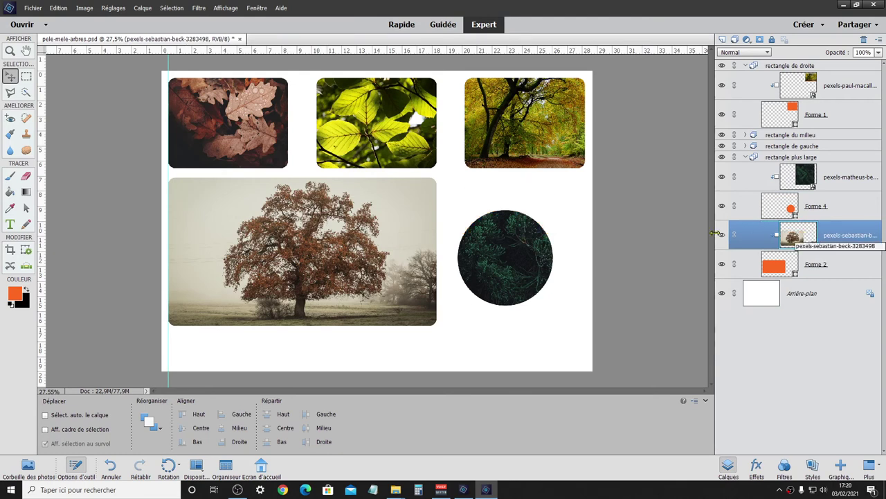
Group the fir-tree photo with the Forme 4 circle as Groupe 1
click(848, 214)
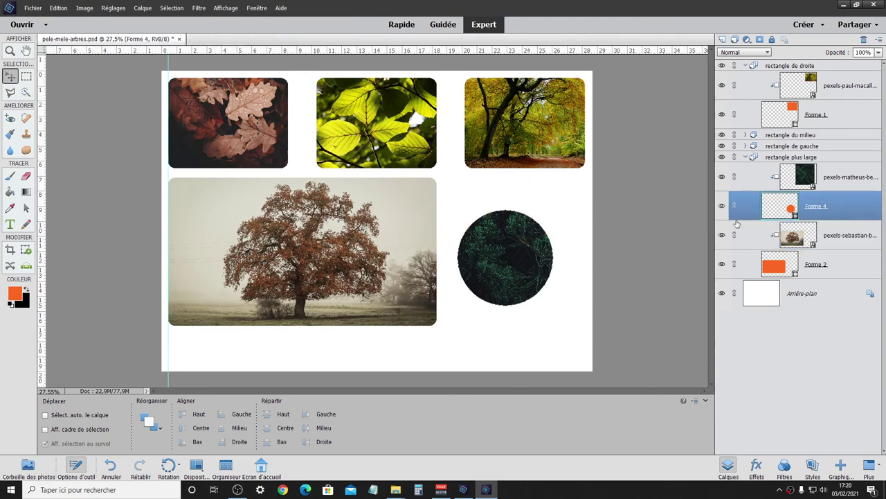
ctrl+click(858, 188)
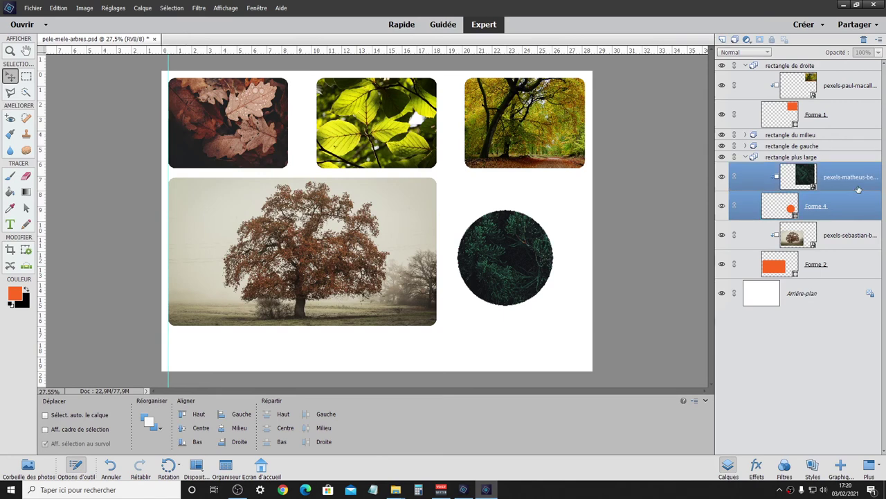
click(735, 39)
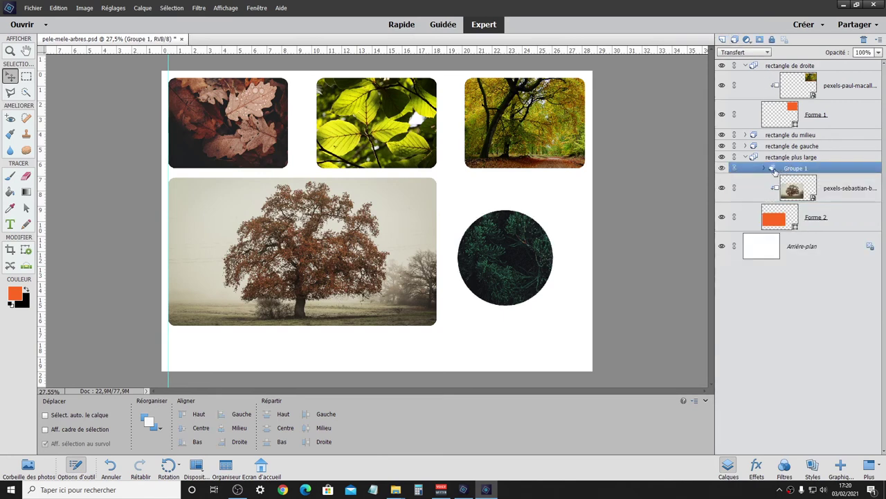
Try moving Groupe 1 below Forme 2 and further down the layer stack
drag(774, 171, 770, 229)
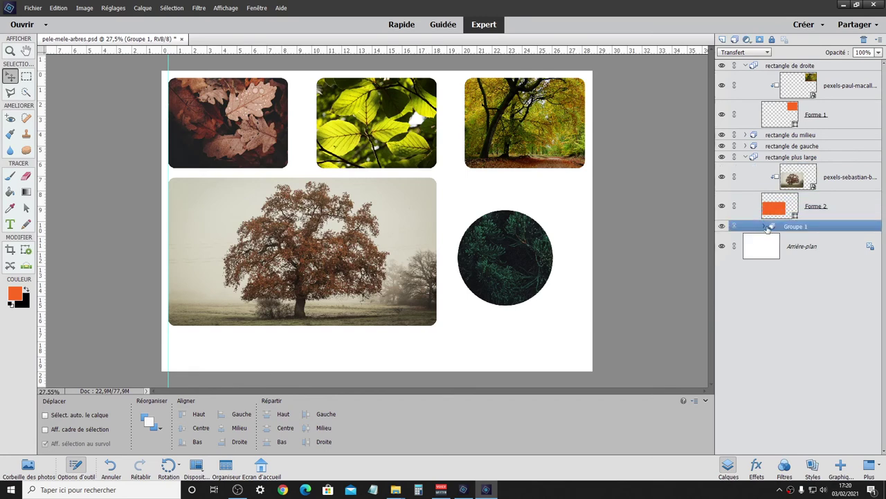
click(722, 226)
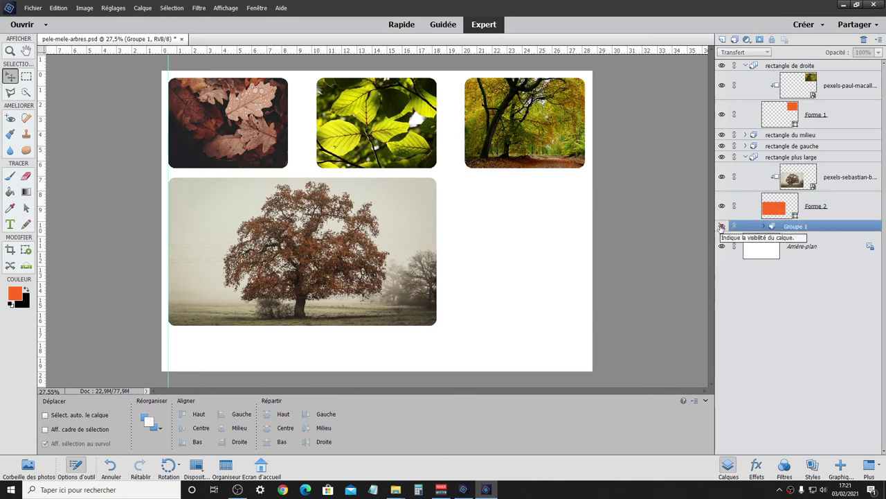
click(722, 226)
click(764, 227)
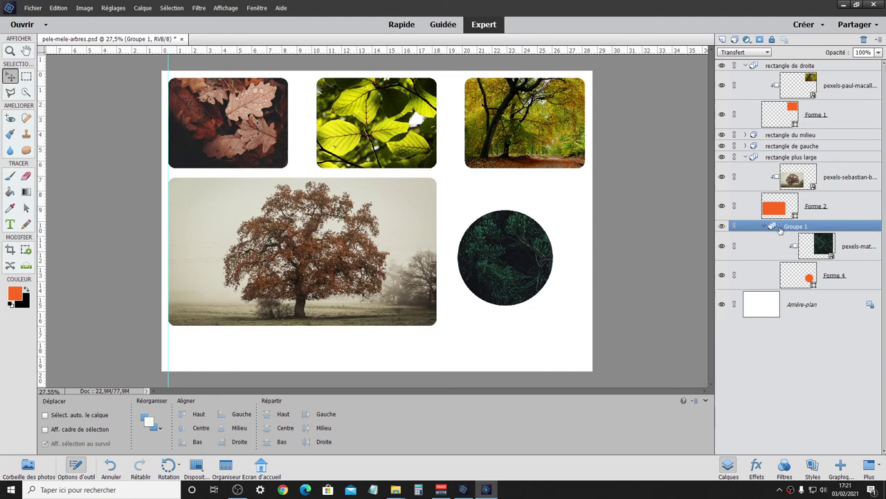
mouse_move(780, 229)
mouse_down()
mouse_move(743, 292)
mouse_move(746, 283)
mouse_up()
click(764, 227)
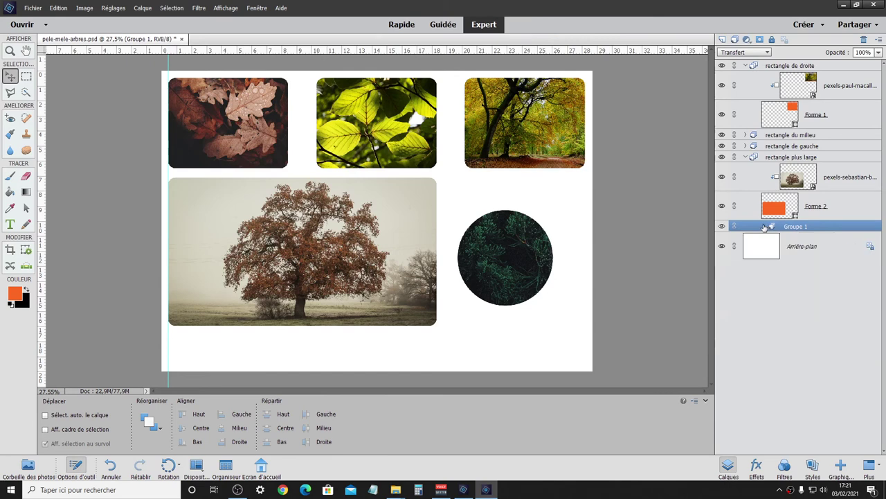
Move Groupe 1 up to the top of the rectangle de droite group
click(746, 158)
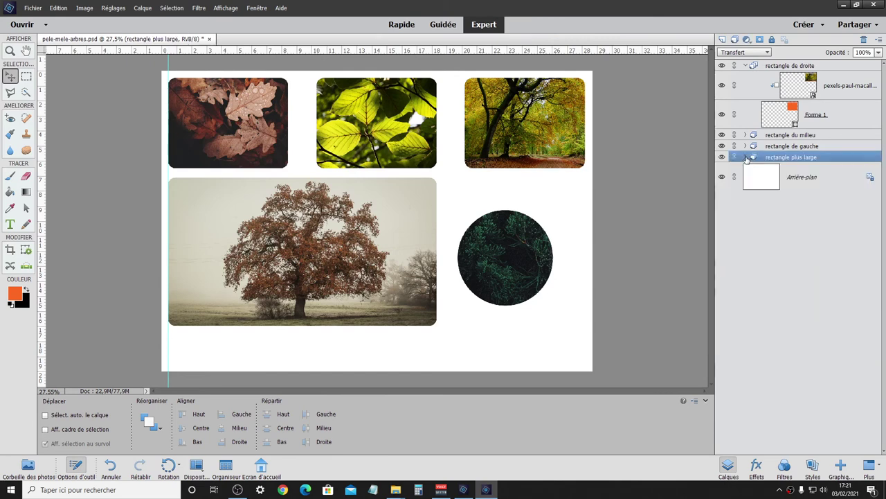
click(746, 158)
drag(800, 229, 796, 173)
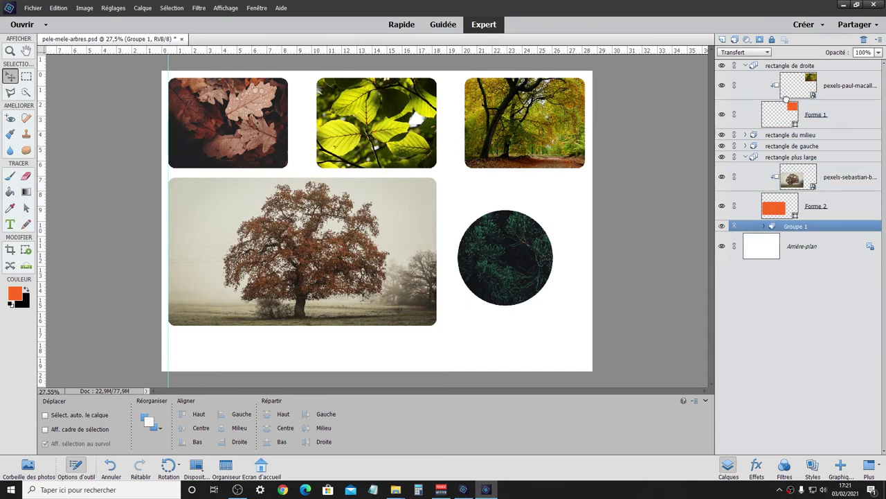
drag(796, 173, 787, 104)
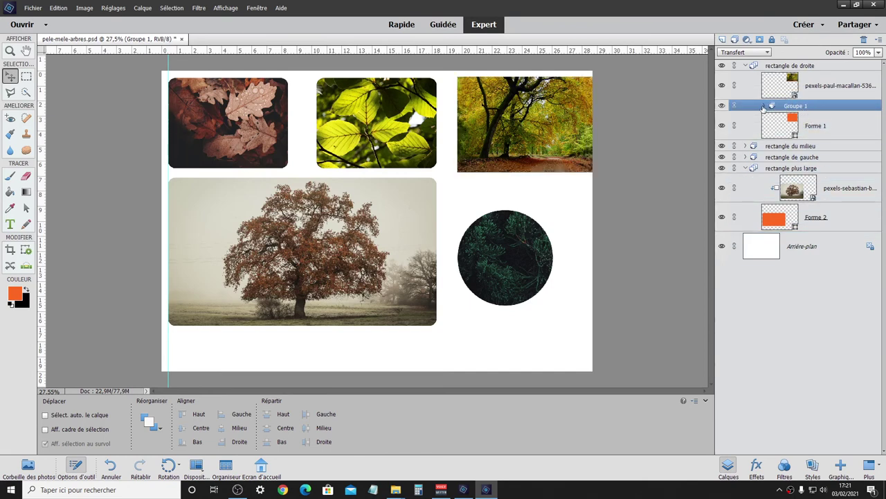
click(763, 106)
click(764, 106)
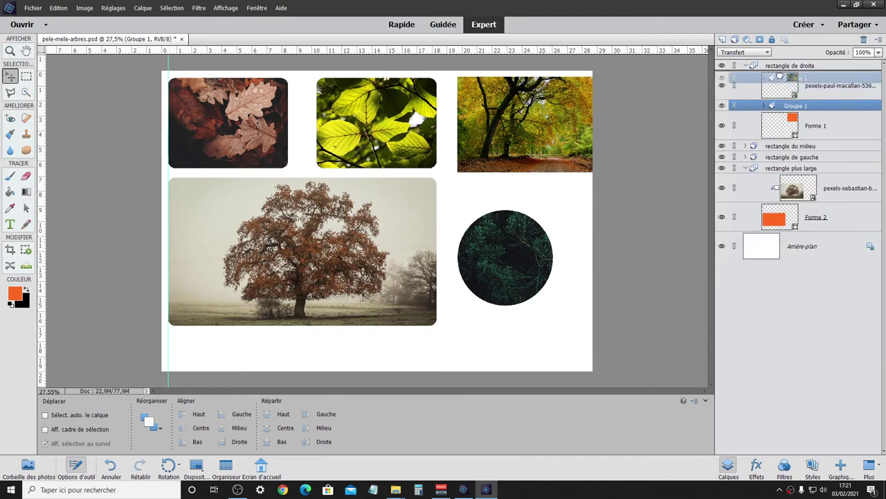
mouse_move(779, 107)
mouse_down()
mouse_move(781, 64)
mouse_move(755, 65)
mouse_up()
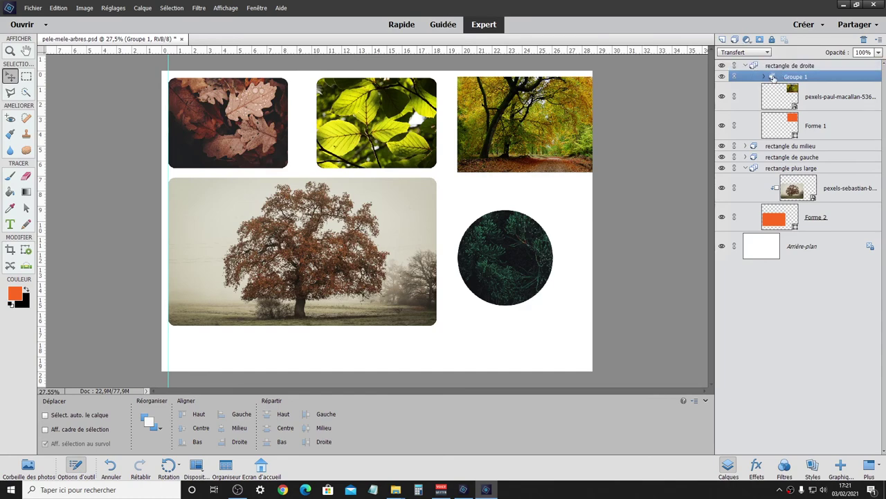
Delete Groupe 1 together with its contents
right_click(774, 77)
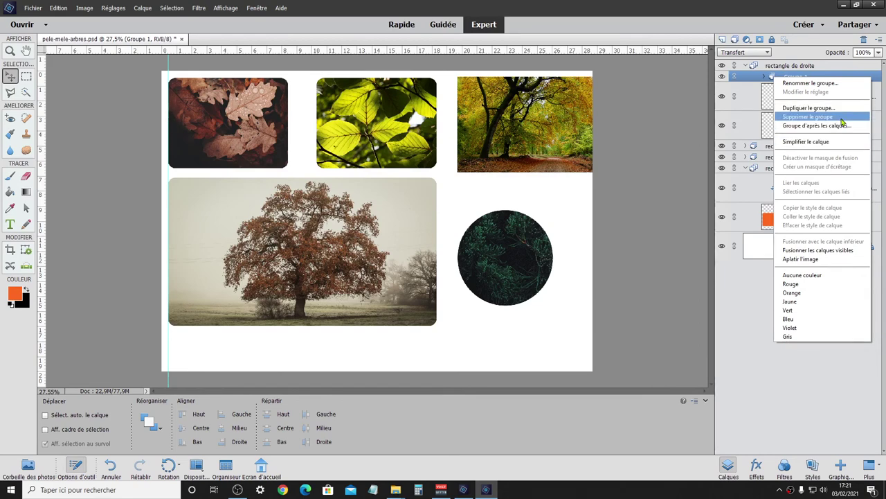
click(844, 120)
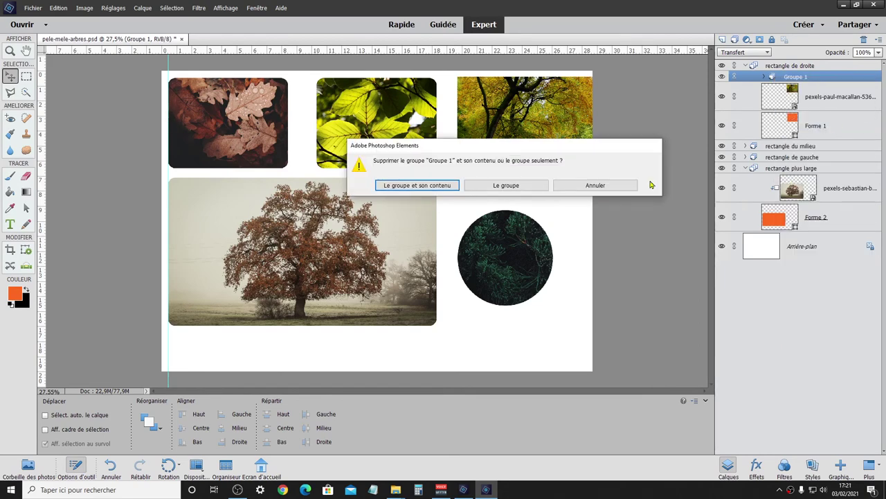
click(431, 188)
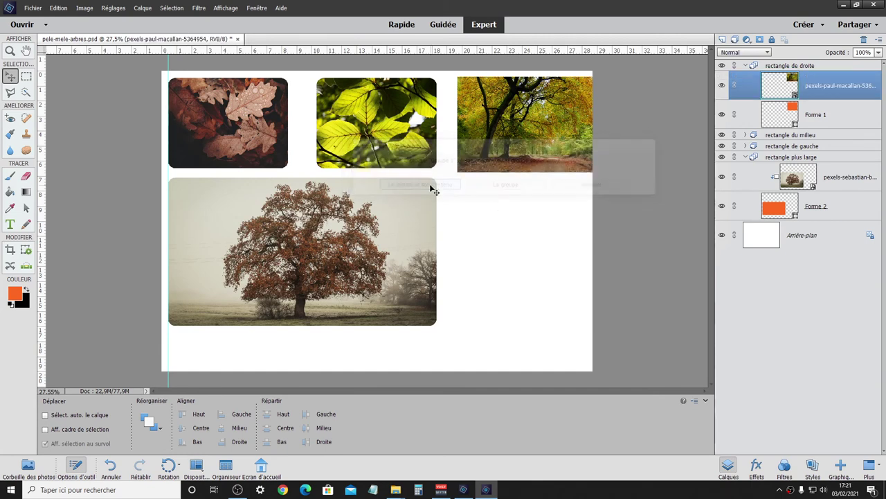
click(745, 66)
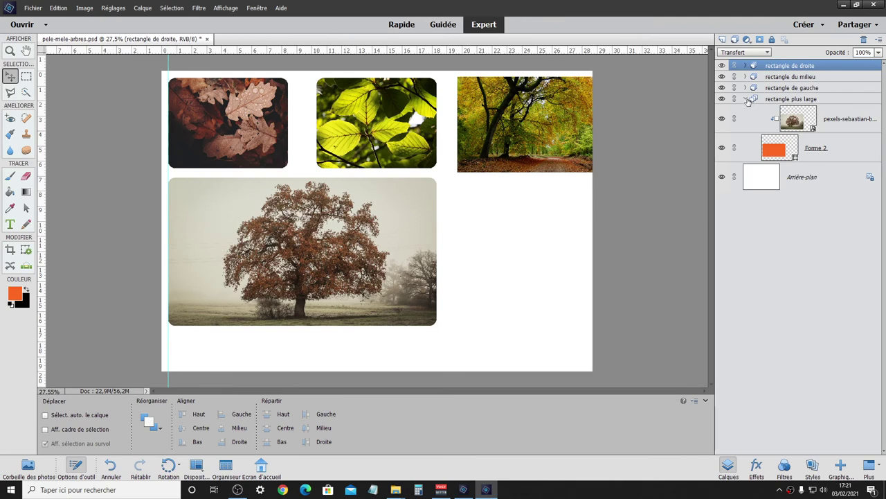
Clip the pexels-paul-macallan-5364954 forest photo into the right rounded rectangle with a clipping mask
click(747, 100)
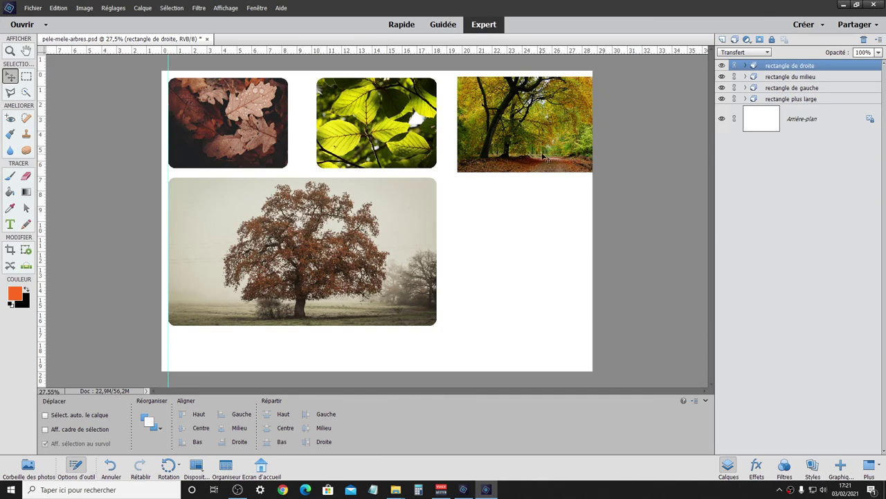
click(745, 66)
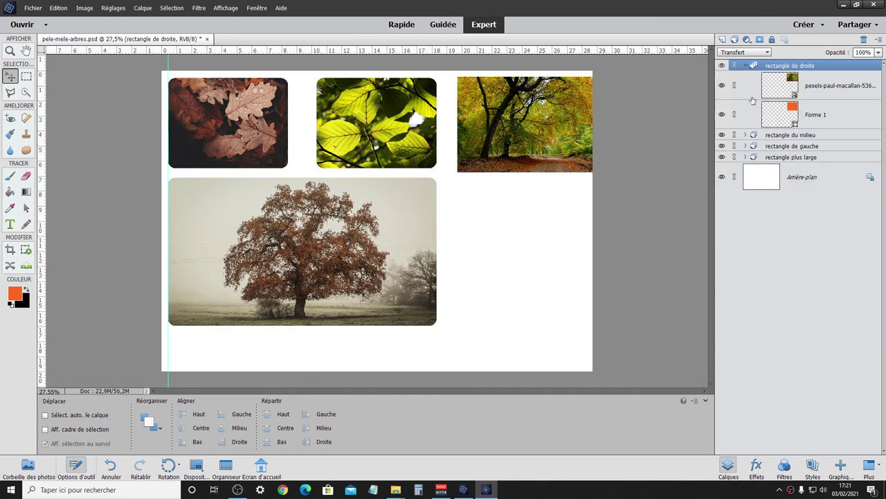
click(784, 91)
right_click(784, 91)
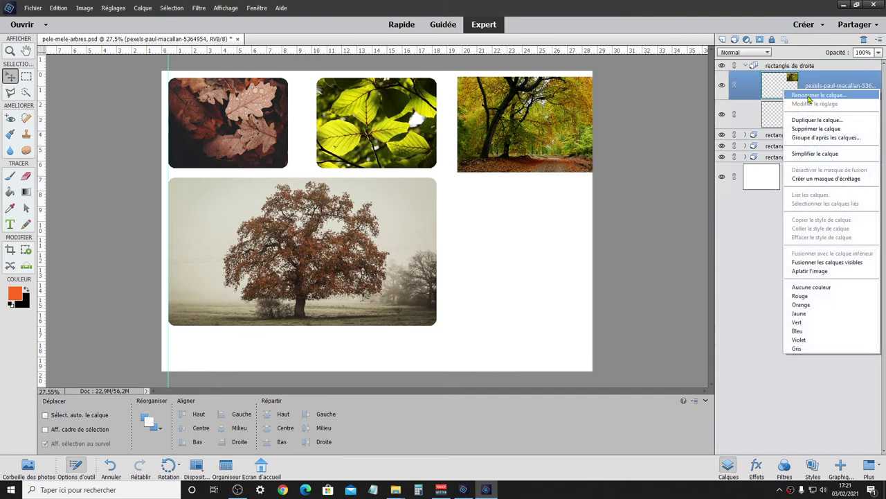
click(844, 178)
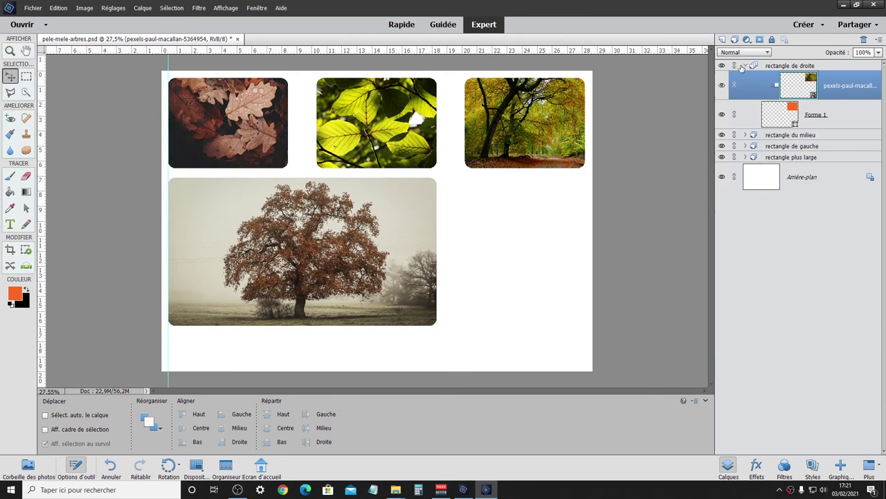
click(746, 65)
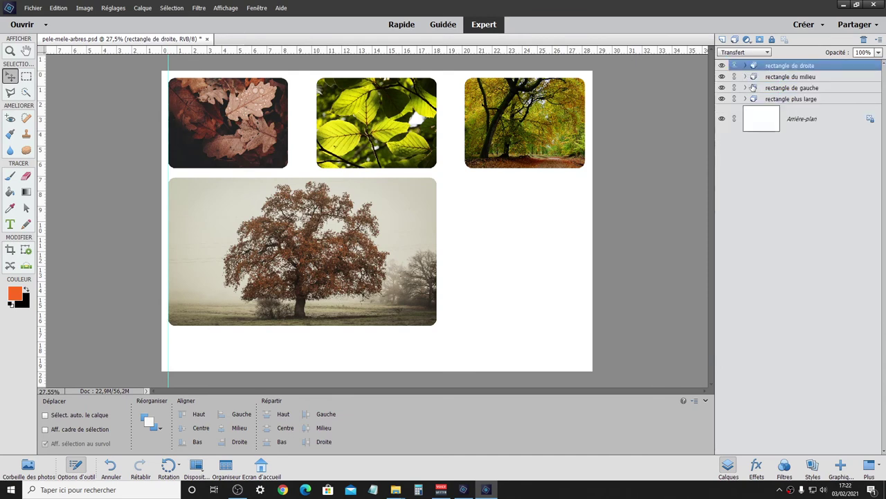
Create a new layer group at the top of the stack named sapin
click(735, 40)
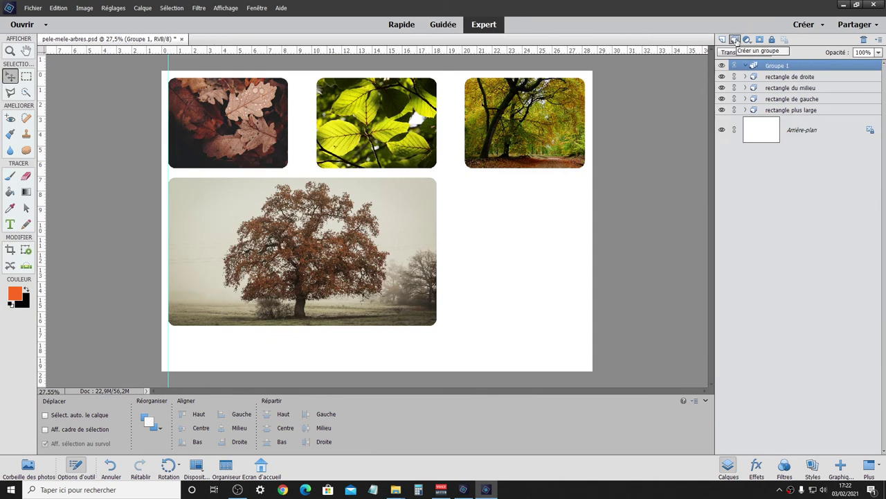
key(s)
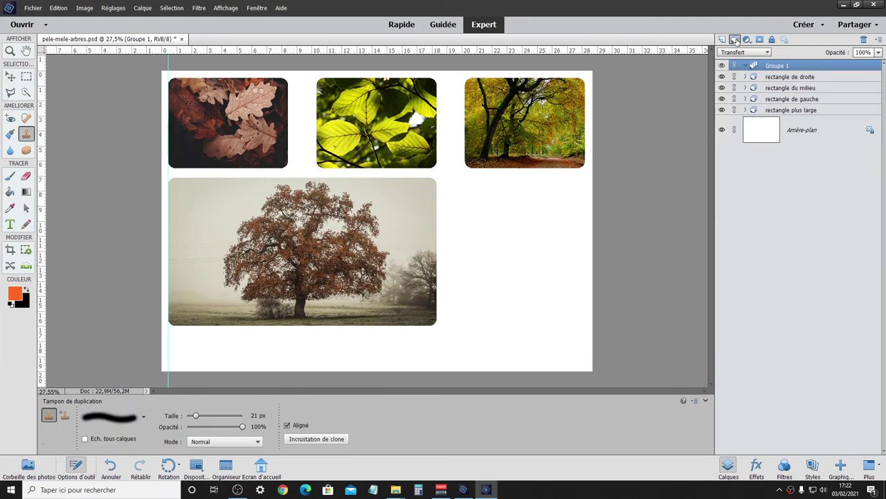
key(a)
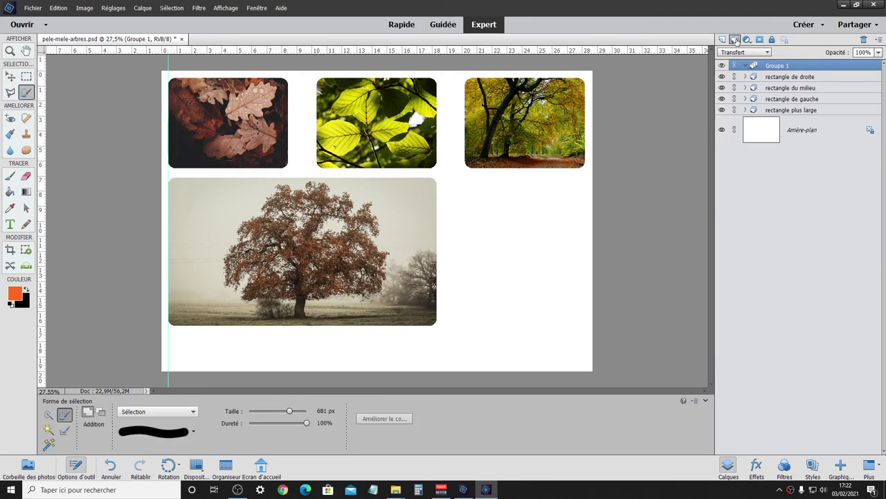
double_click(779, 66)
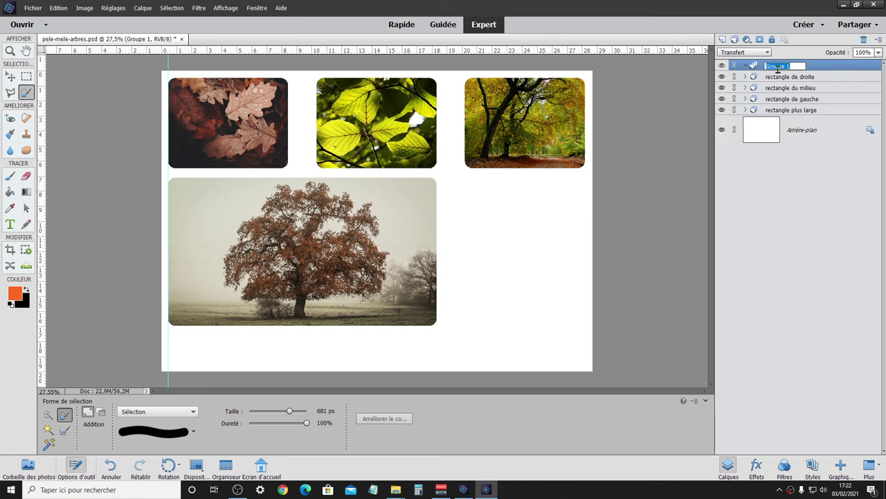
text(sapin)
key(Return)
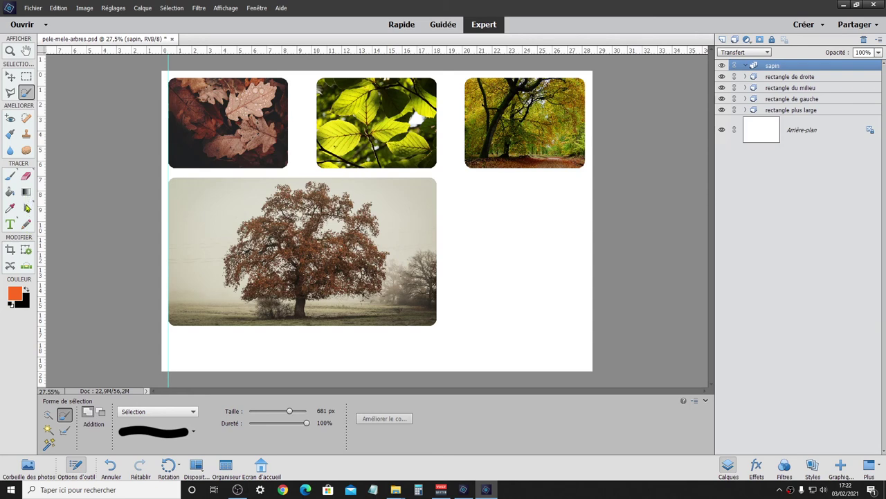
click(27, 208)
click(64, 416)
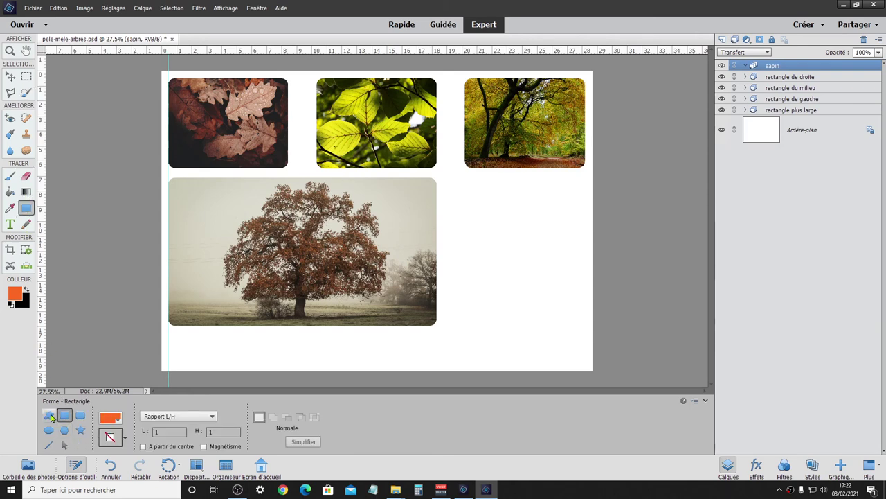
Draw the Fleur 27 tulip custom shape from the Fleurs set beside the tree photo
click(50, 416)
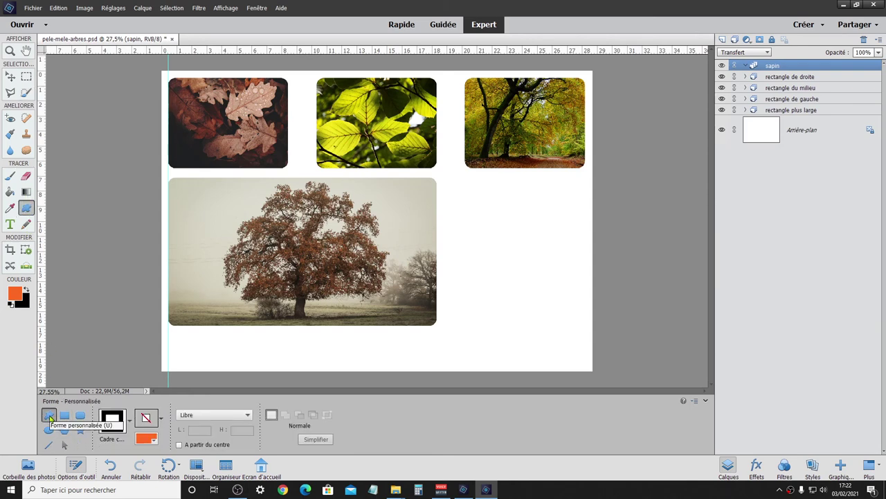
click(129, 421)
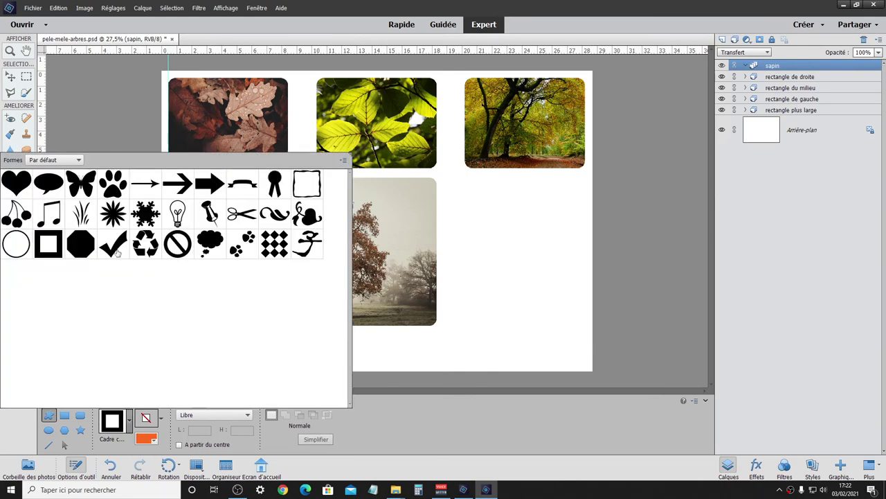
click(78, 160)
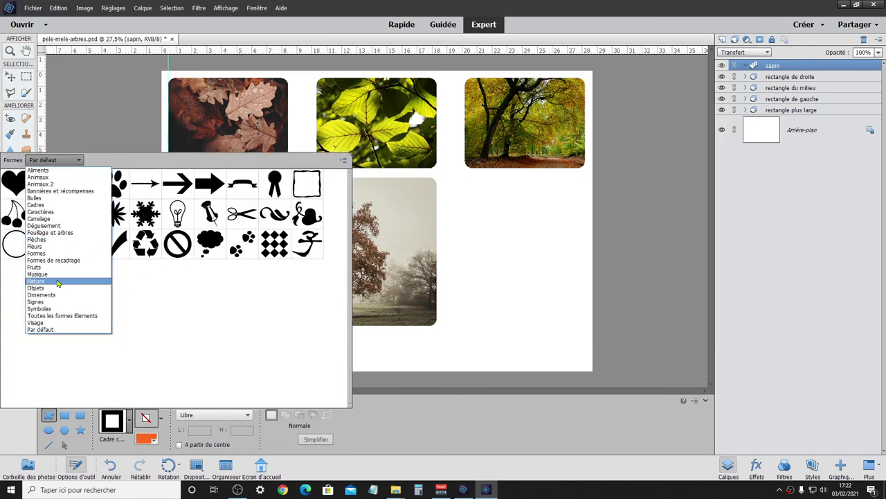
click(43, 281)
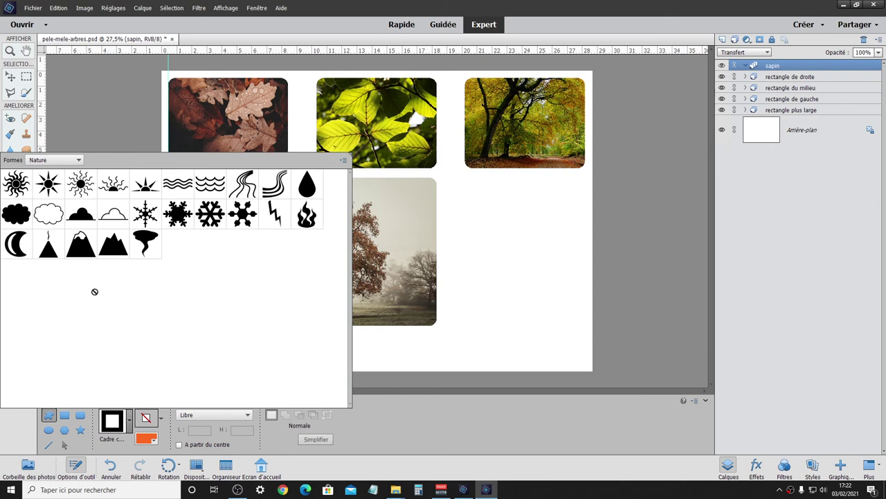
click(61, 161)
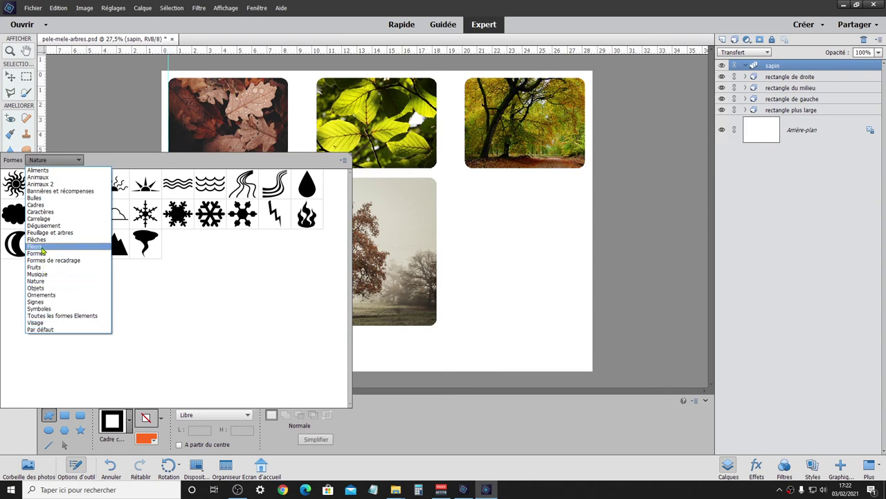
click(43, 247)
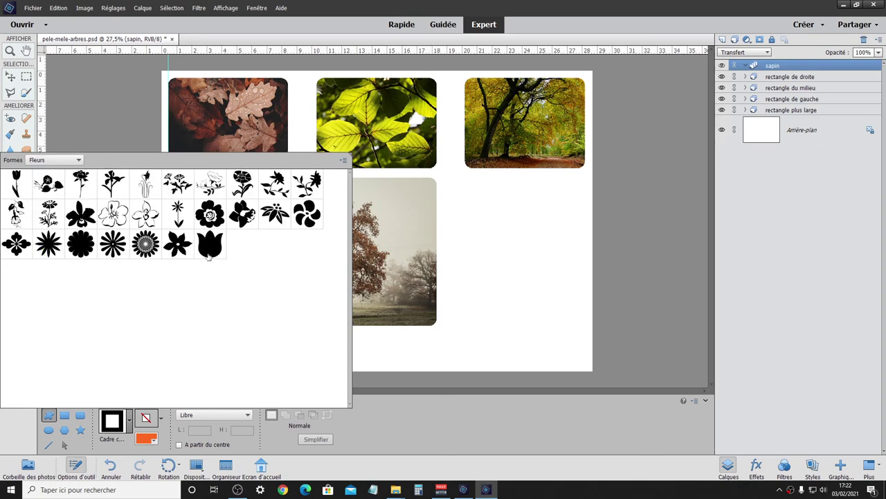
click(210, 253)
double_click(210, 244)
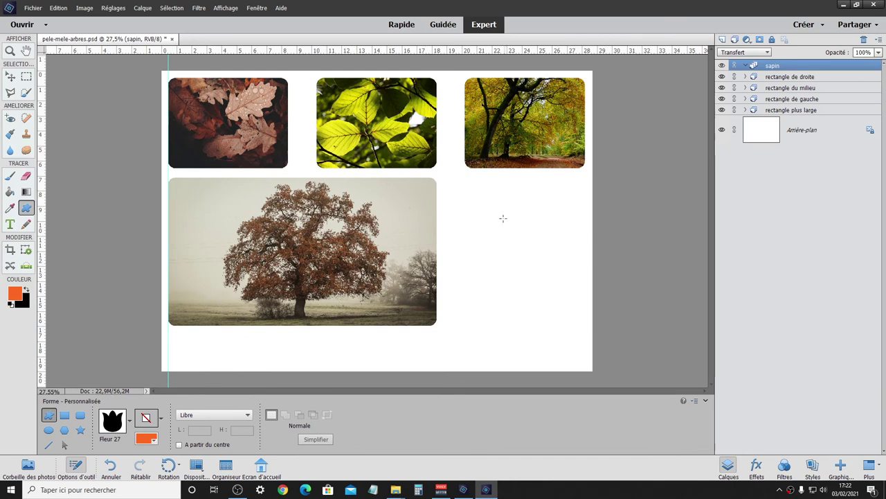
drag(501, 221, 551, 290)
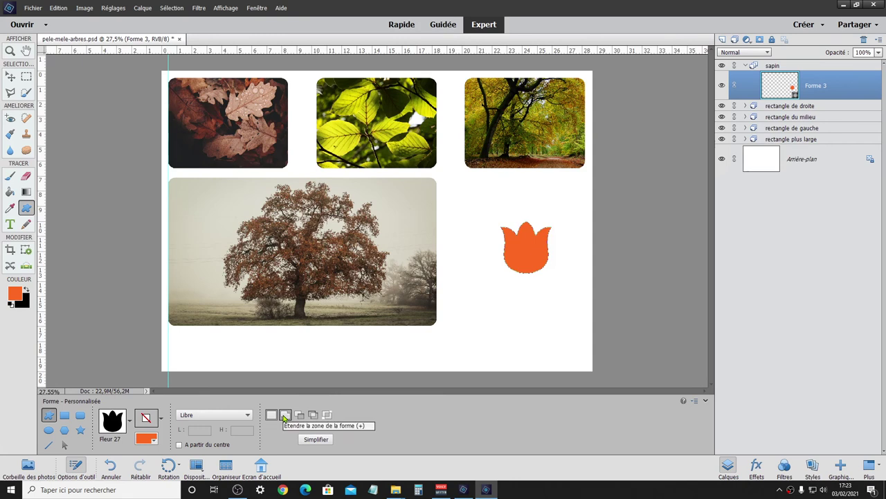
Add a free-proportion rectangle stem, about 0,49 × 5,53 cm, to the tulip in Addition mode
click(285, 415)
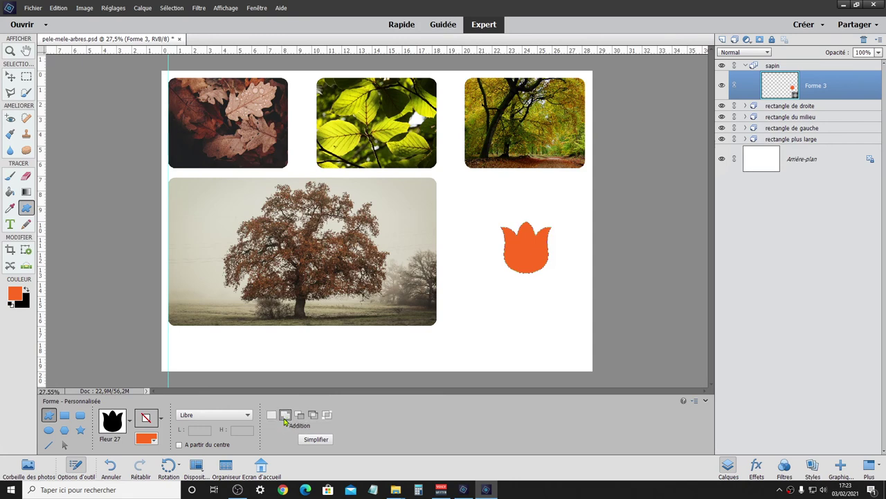
click(65, 415)
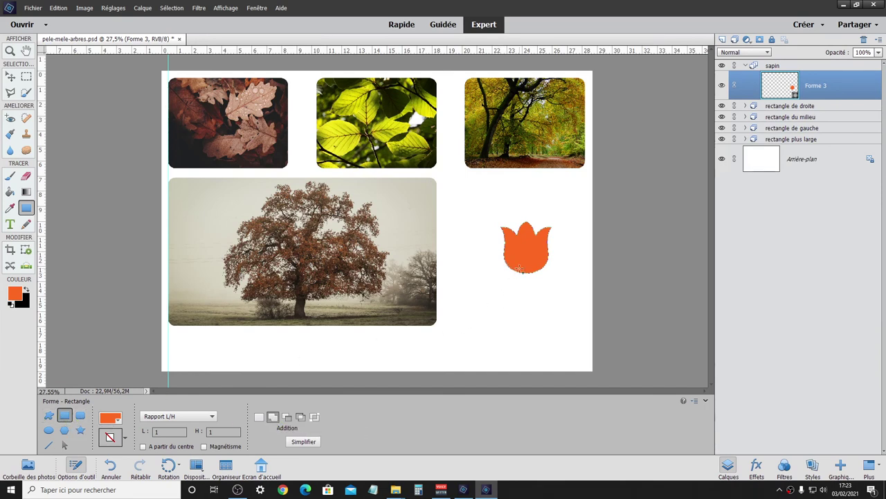
drag(519, 269, 526, 373)
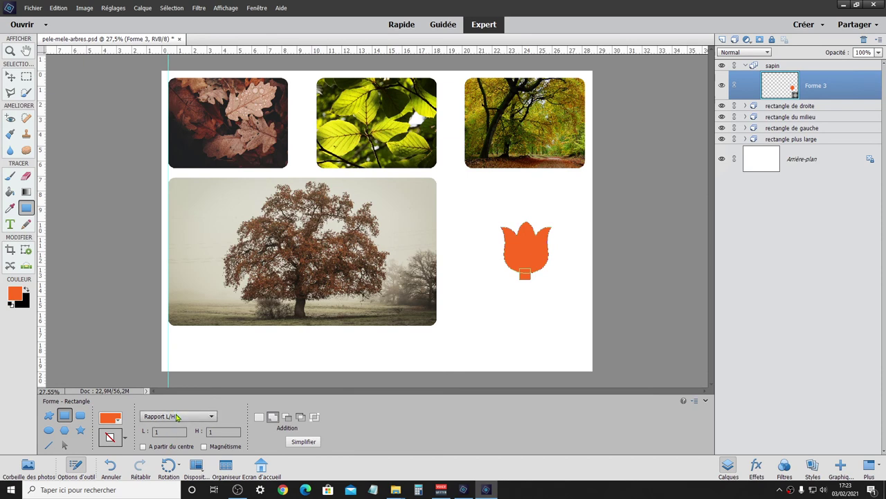
click(178, 415)
click(174, 428)
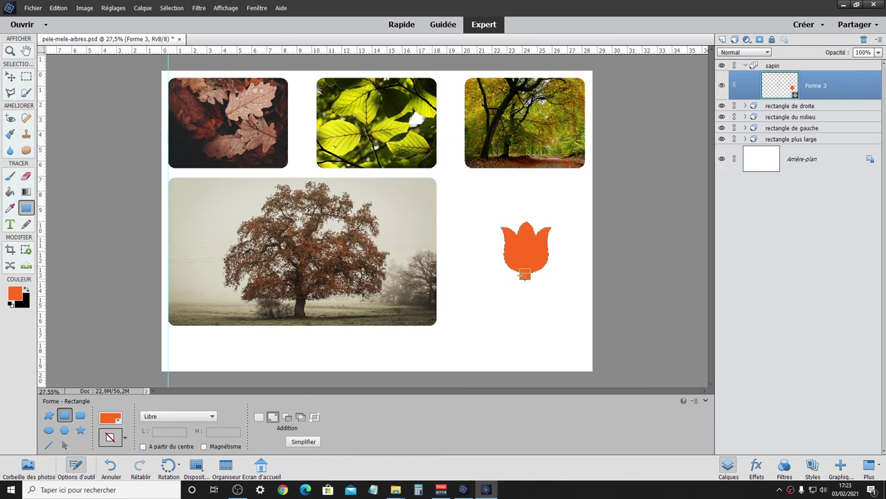
key(ctrl+z)
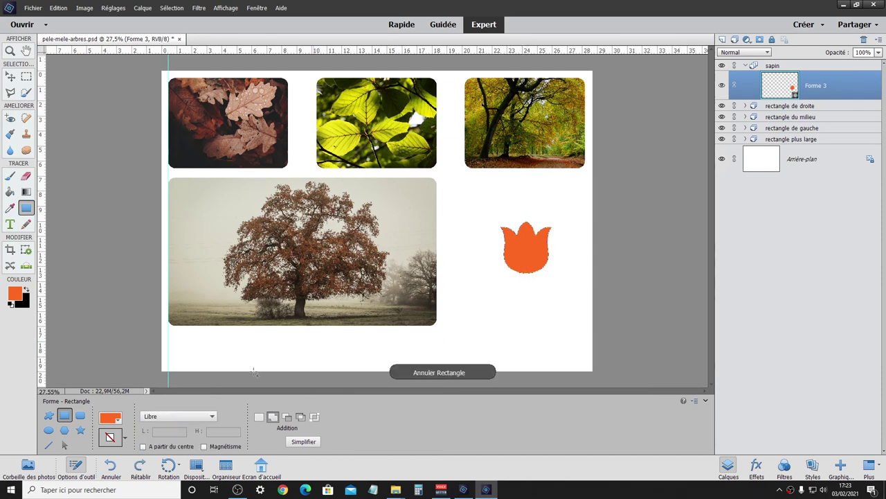
click(170, 416)
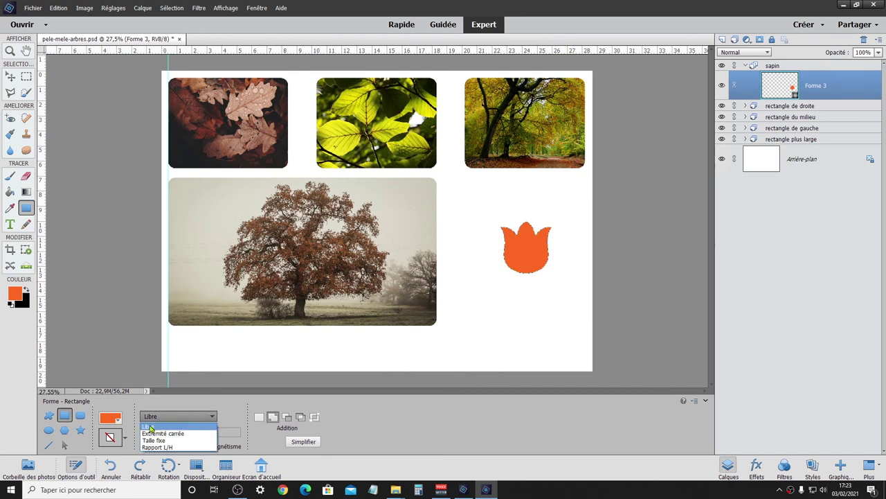
click(150, 427)
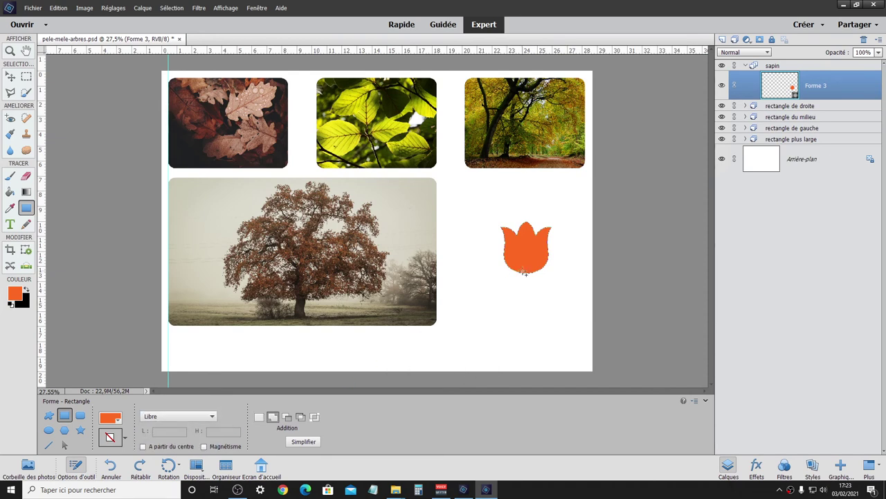
drag(525, 273, 530, 354)
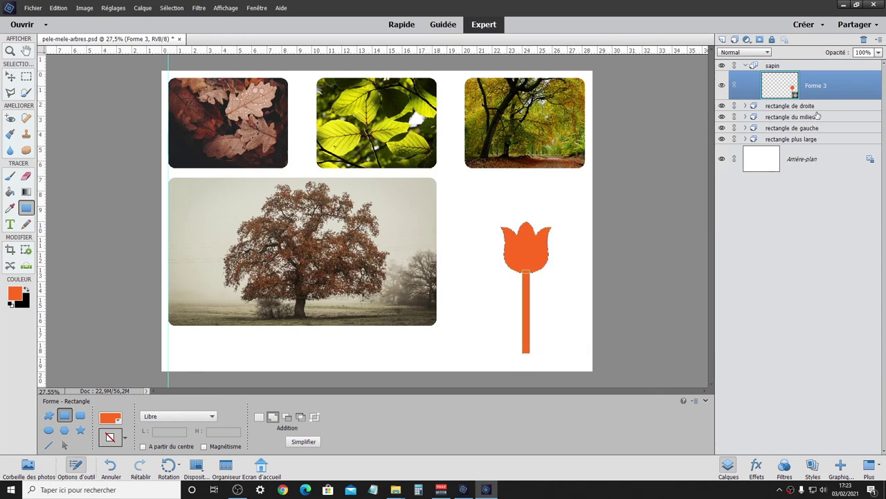
click(817, 106)
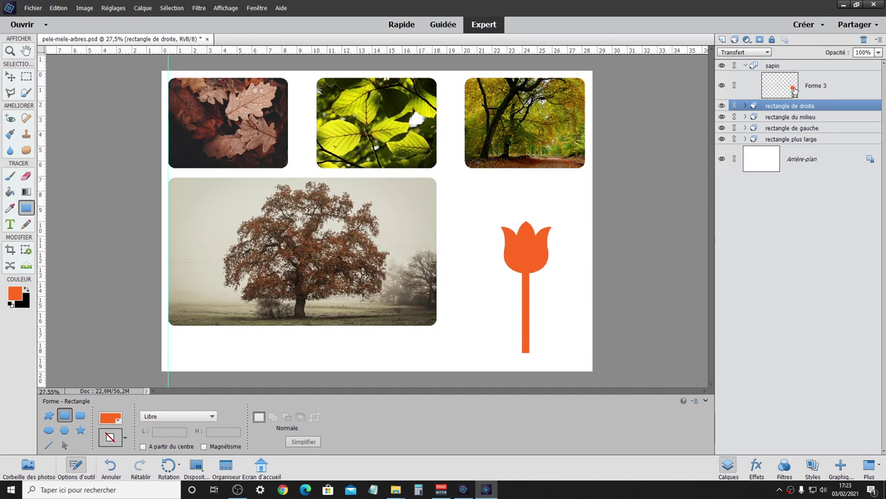
Move the tulip shape up and slightly left, closer to the tree photo
click(14, 78)
drag(532, 254, 511, 243)
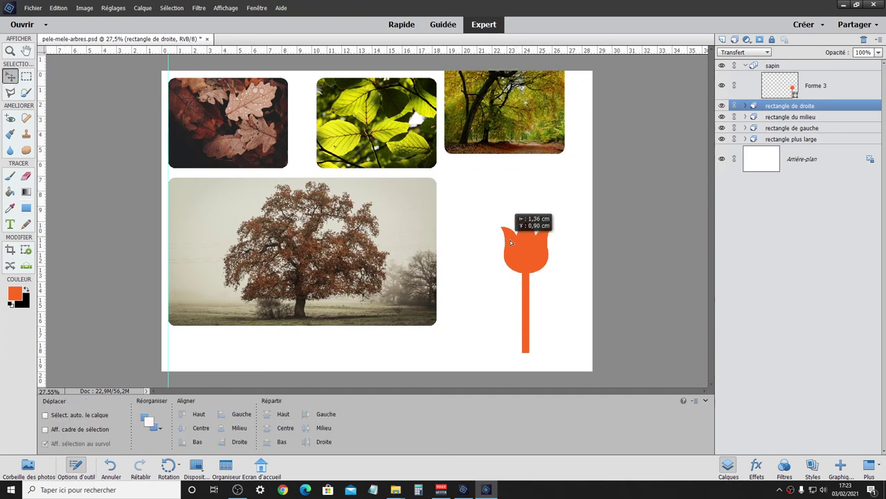
key(ctrl+z)
key(ctrl+z)
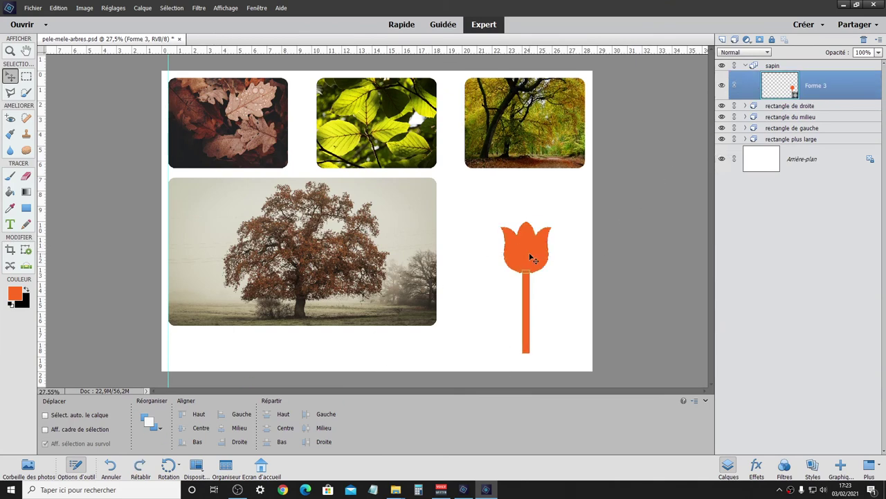
mouse_move(530, 256)
mouse_down()
mouse_move(509, 220)
mouse_move(519, 222)
mouse_up()
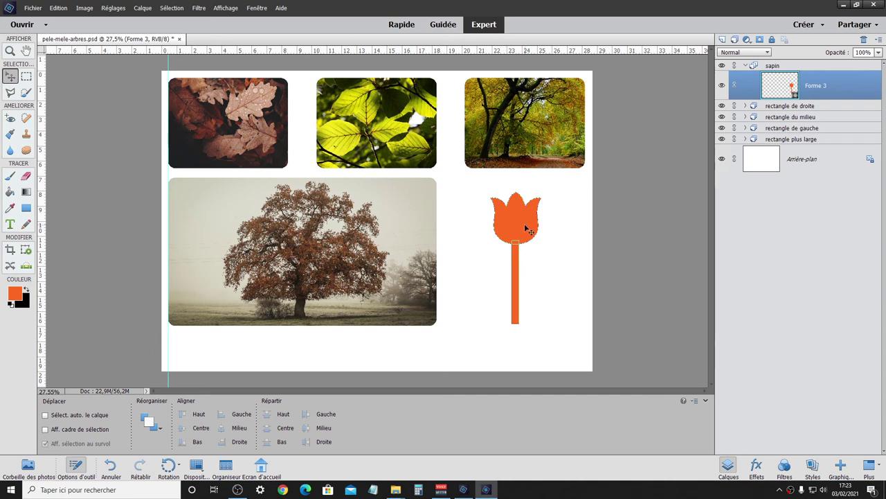
drag(526, 223, 477, 225)
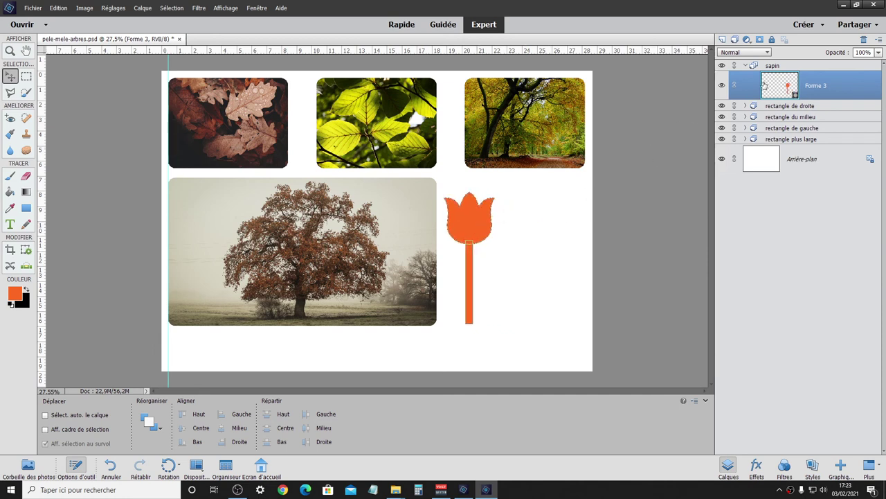
drag(483, 242, 522, 242)
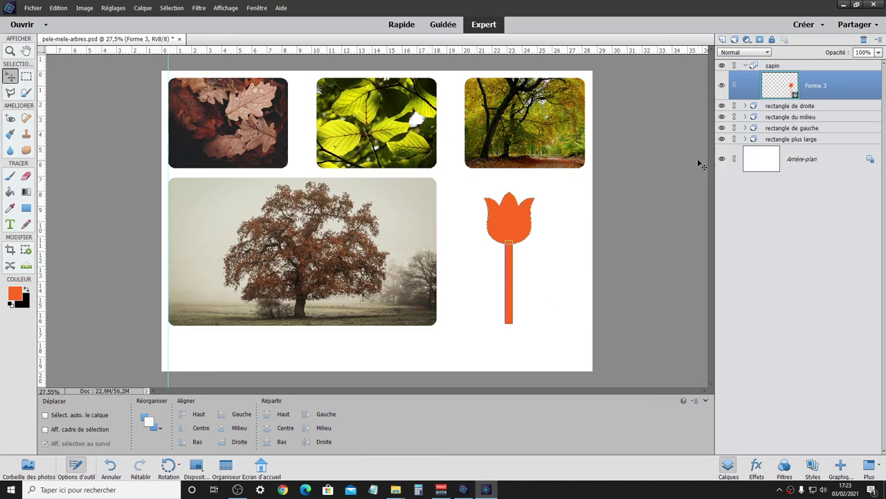
Import pexels-matheus-bertelli-1144687 and position it over the tulip shape
click(33, 7)
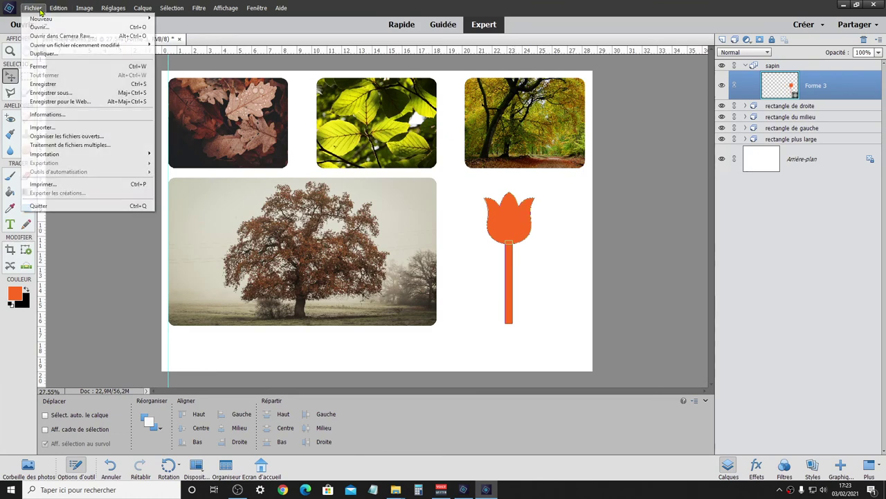
click(42, 129)
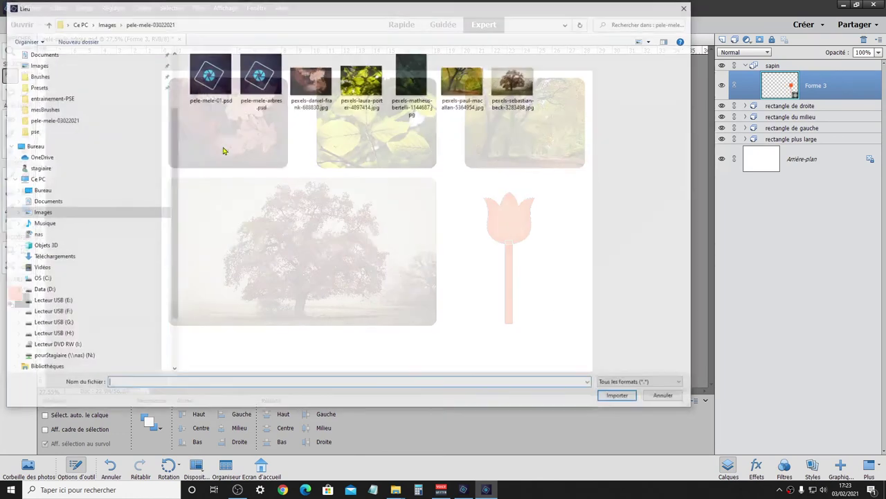
click(411, 71)
double_click(411, 71)
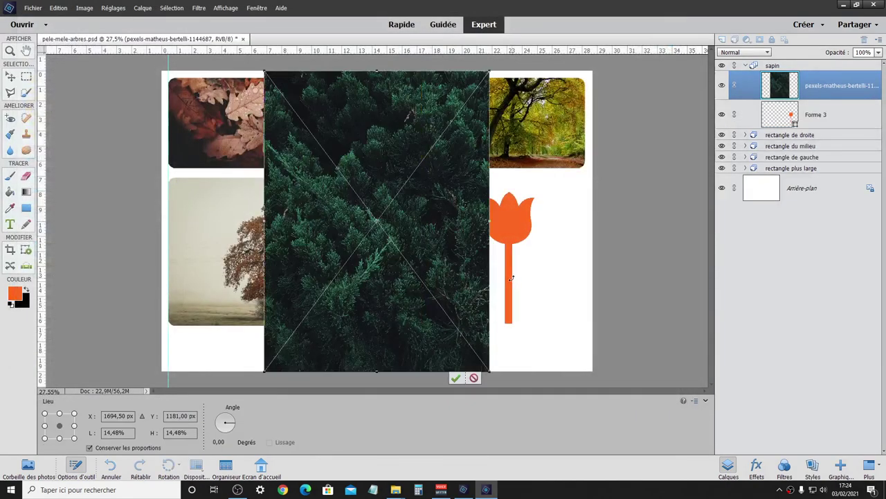
drag(452, 320, 560, 324)
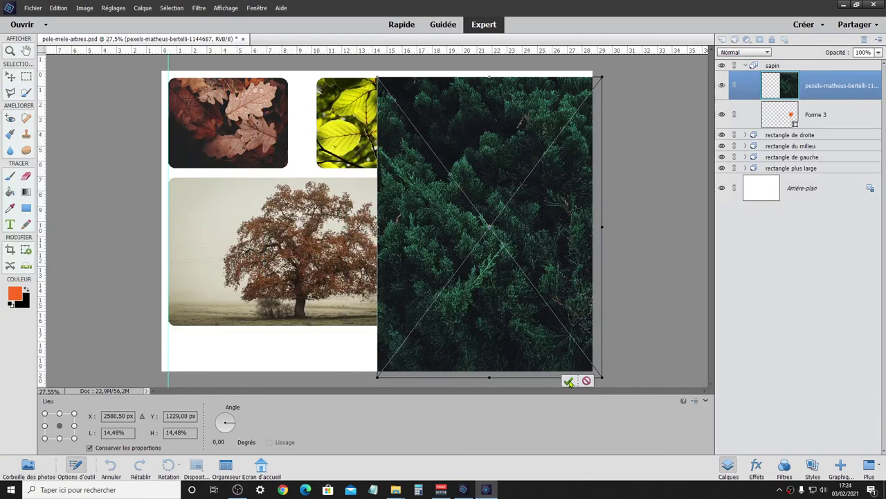
click(569, 381)
Clip the fir photo into the tulip shape with a clipping mask
right_click(820, 93)
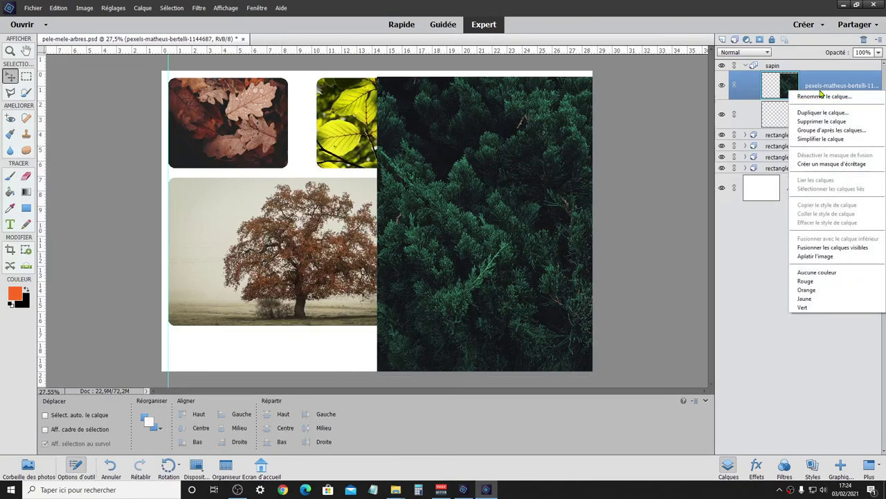
click(825, 165)
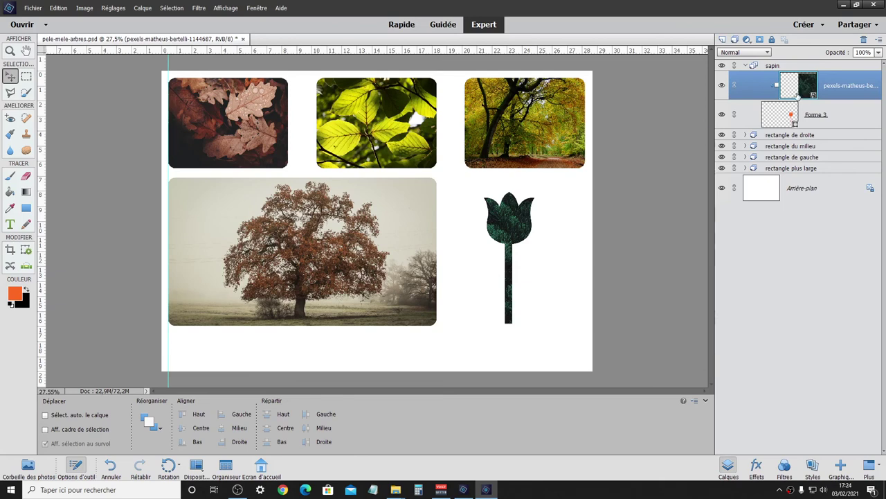
click(785, 121)
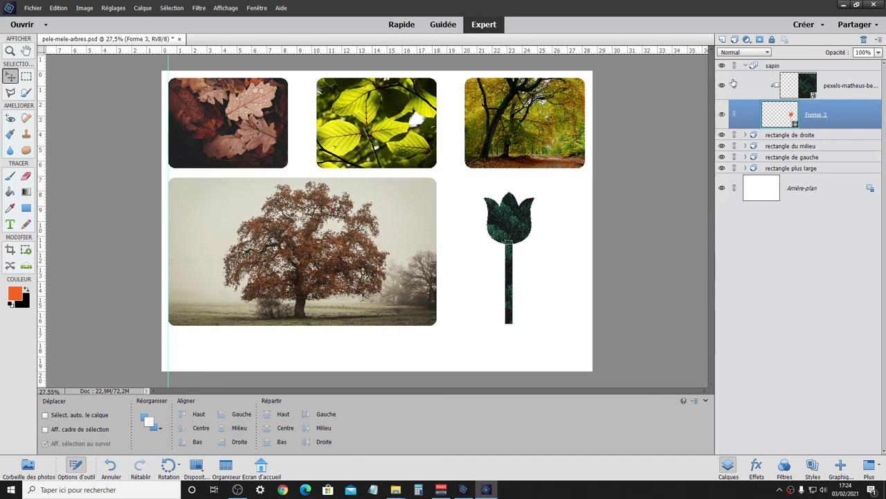
Nudge the sapin tulip right and shift the rectangle plus large tree photo slightly lower
click(751, 66)
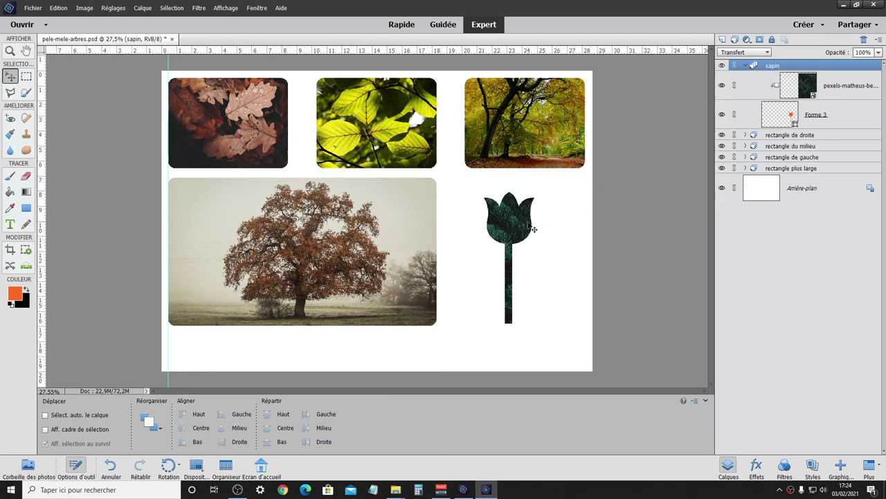
mouse_move(513, 233)
mouse_down()
mouse_move(400, 240)
mouse_move(522, 234)
mouse_up()
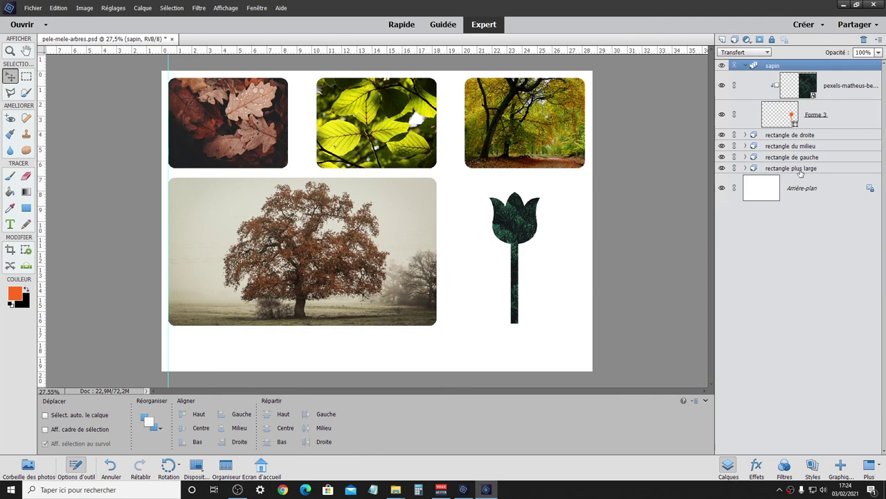
click(800, 172)
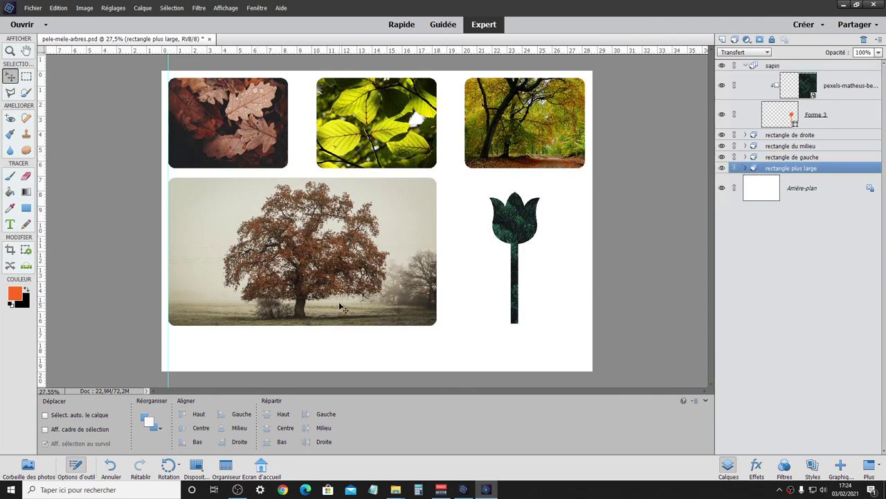
mouse_move(337, 302)
mouse_down()
mouse_move(390, 326)
mouse_move(368, 324)
mouse_move(341, 347)
mouse_move(340, 312)
mouse_up()
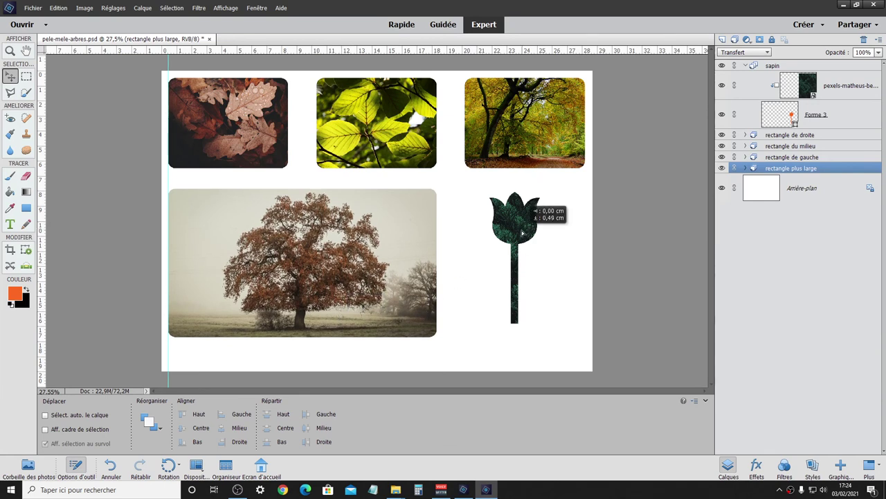
drag(524, 226, 523, 224)
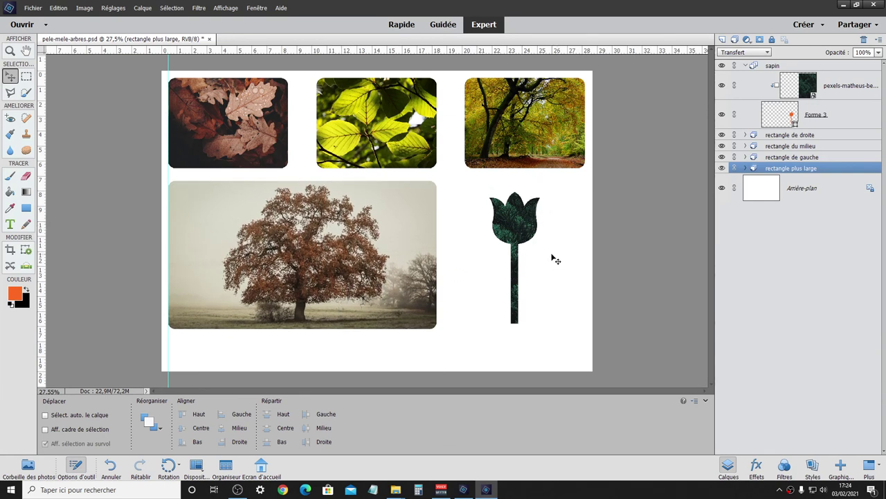
Set the Enregistrer pour le Web export width to 1920 pixels
click(32, 7)
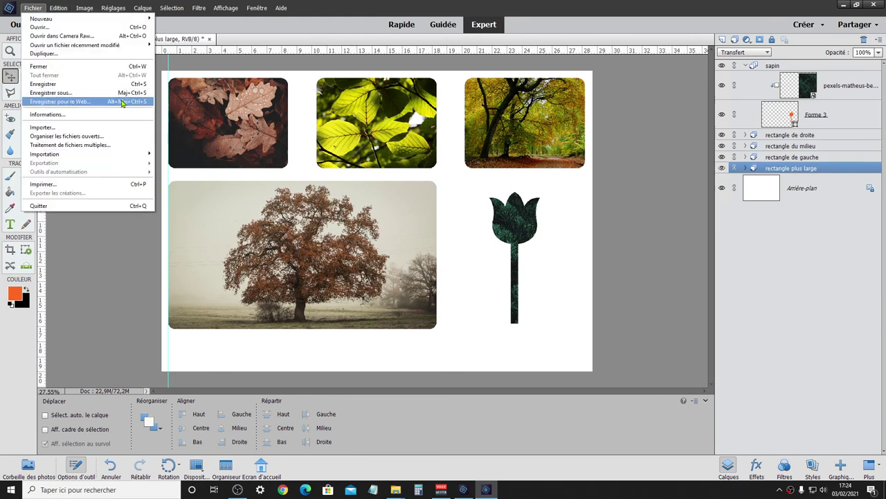
click(68, 102)
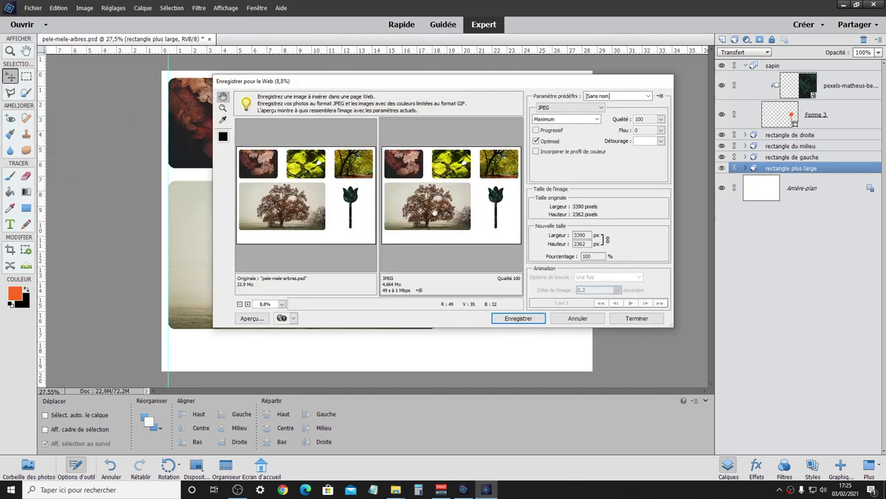
click(584, 235)
text(19)
text(20)
Save the JPEG as pele-mele-arbres.jpg in Images > pele-mele-03022021
click(519, 318)
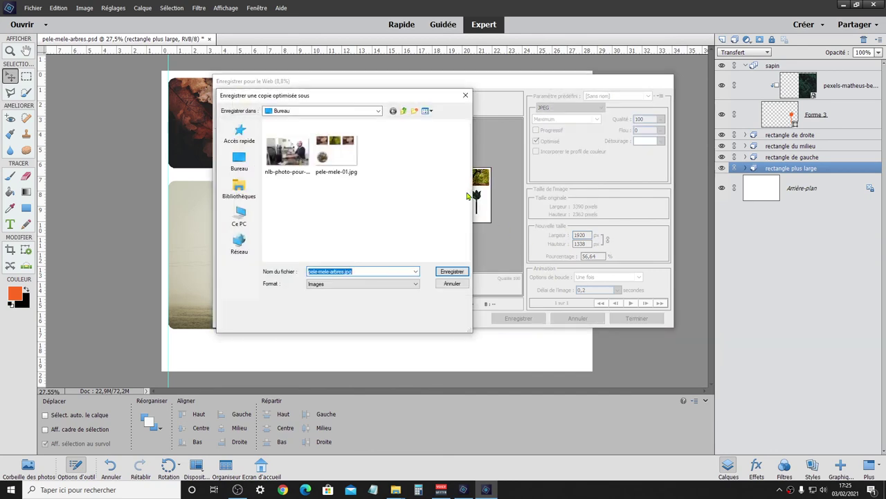
click(241, 190)
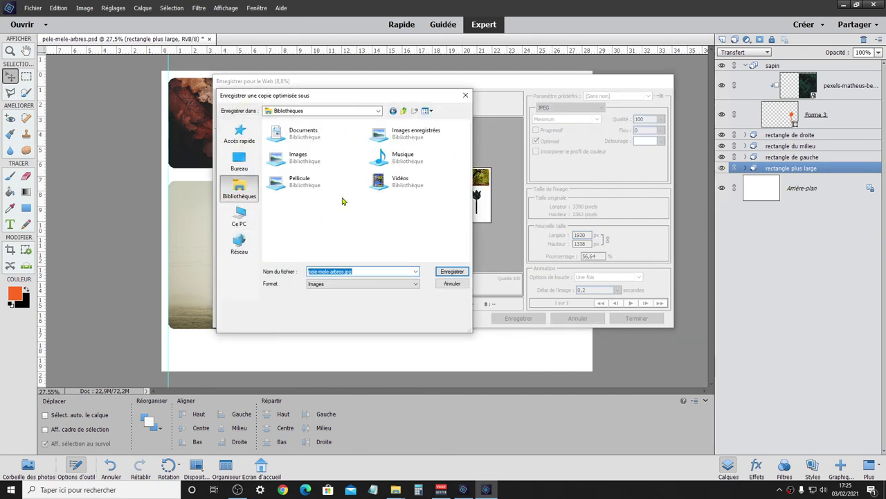
double_click(331, 161)
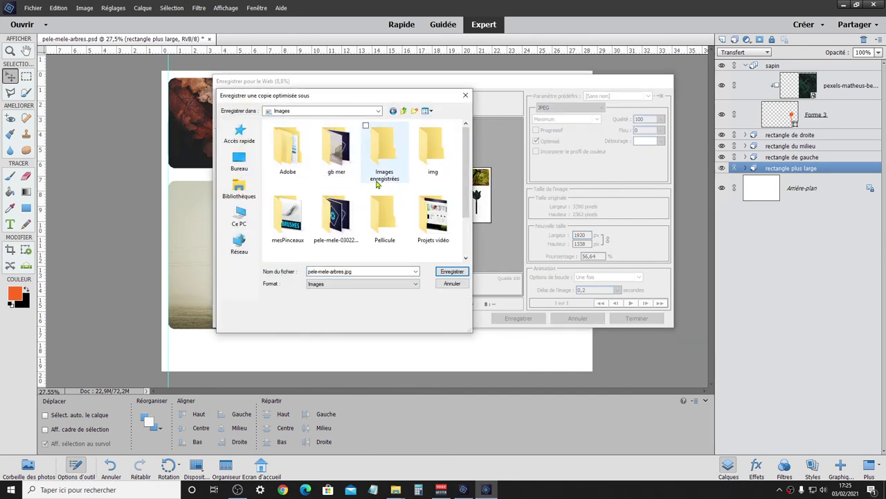
double_click(330, 210)
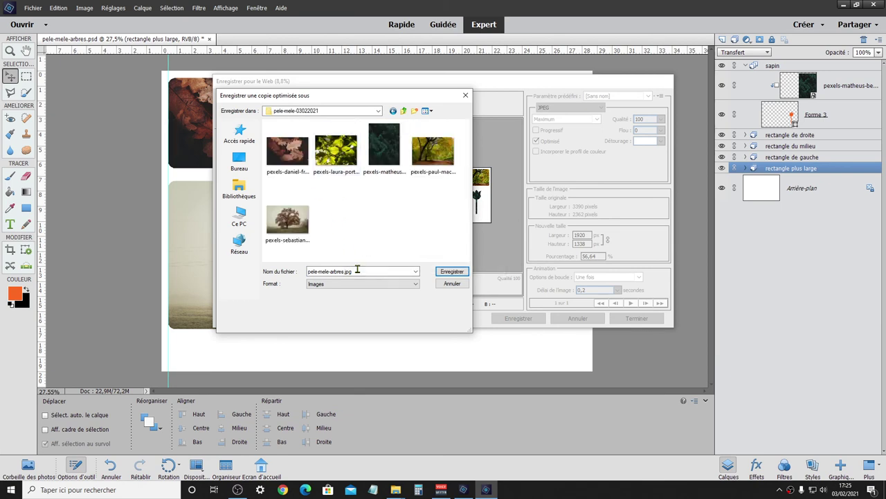
drag(355, 271, 308, 271)
click(448, 271)
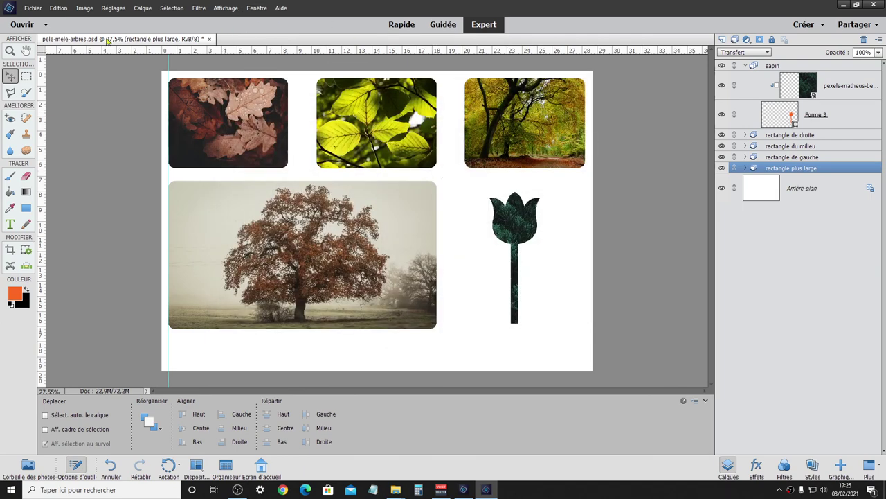
Save the layered collage document and close it
click(33, 7)
click(62, 83)
click(205, 39)
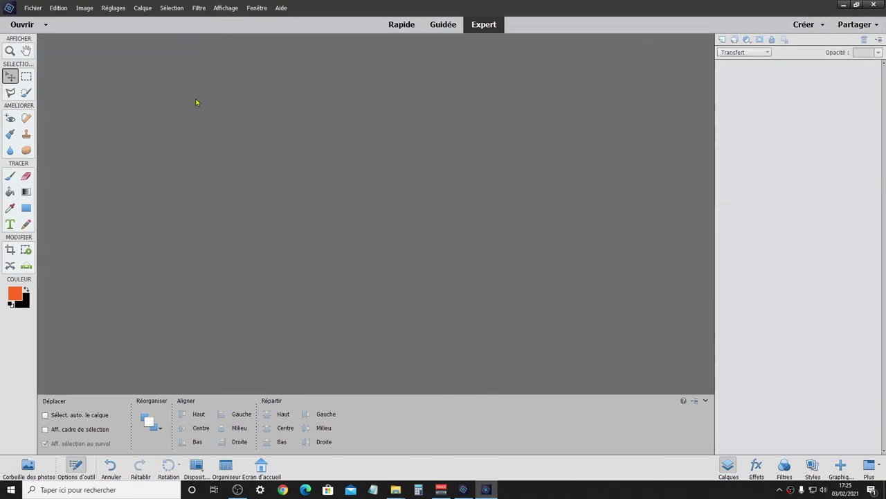
Reopen pele-mele-arbres.psd from the recently edited files
click(32, 8)
mouse_move(75, 45)
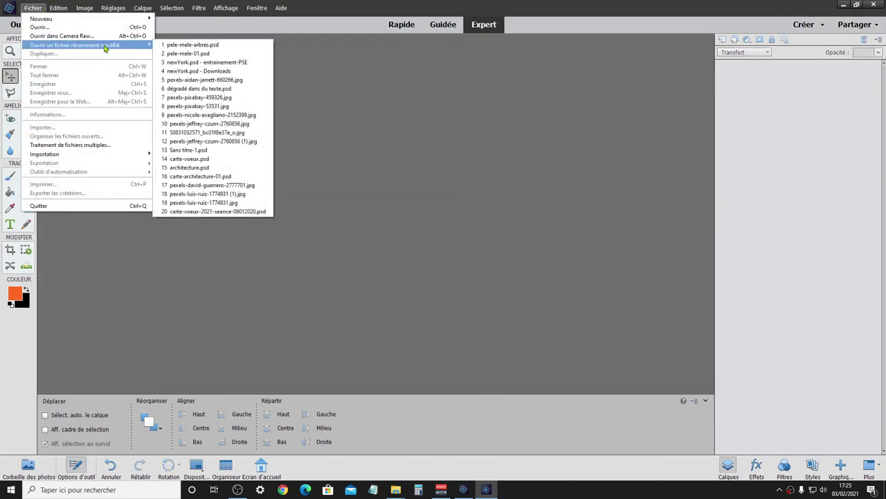
click(223, 45)
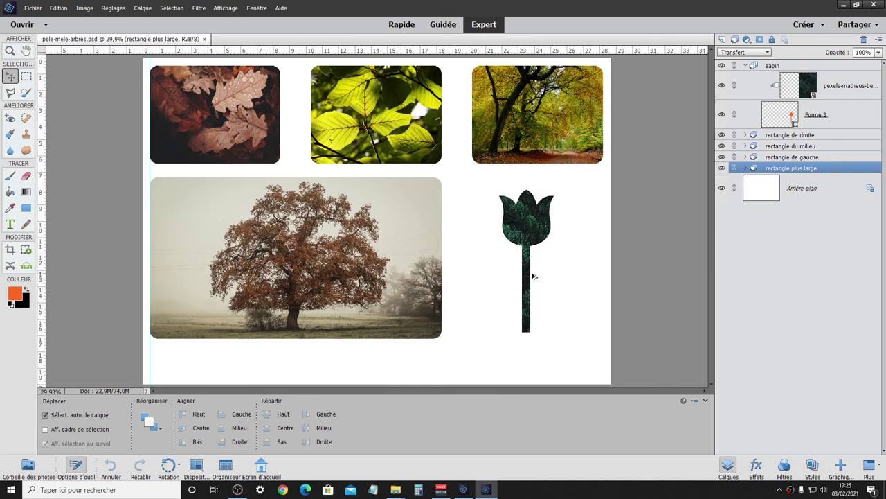
key(ctrl)
key(ctrl)
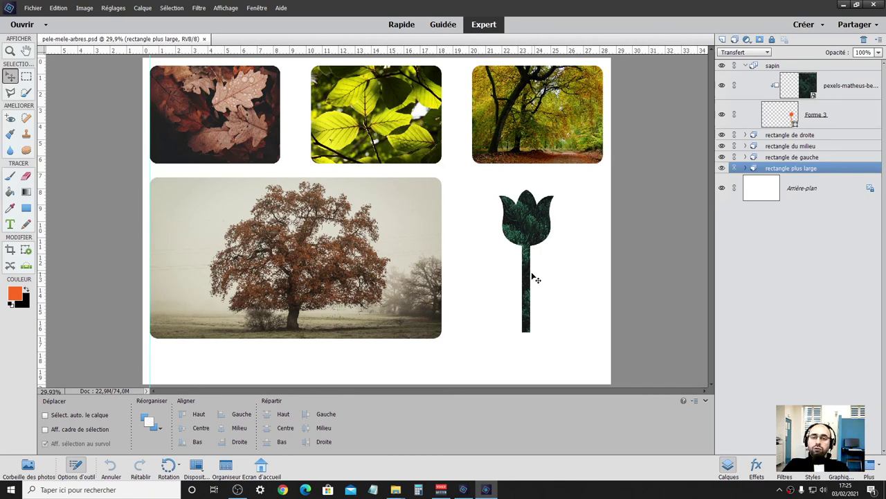